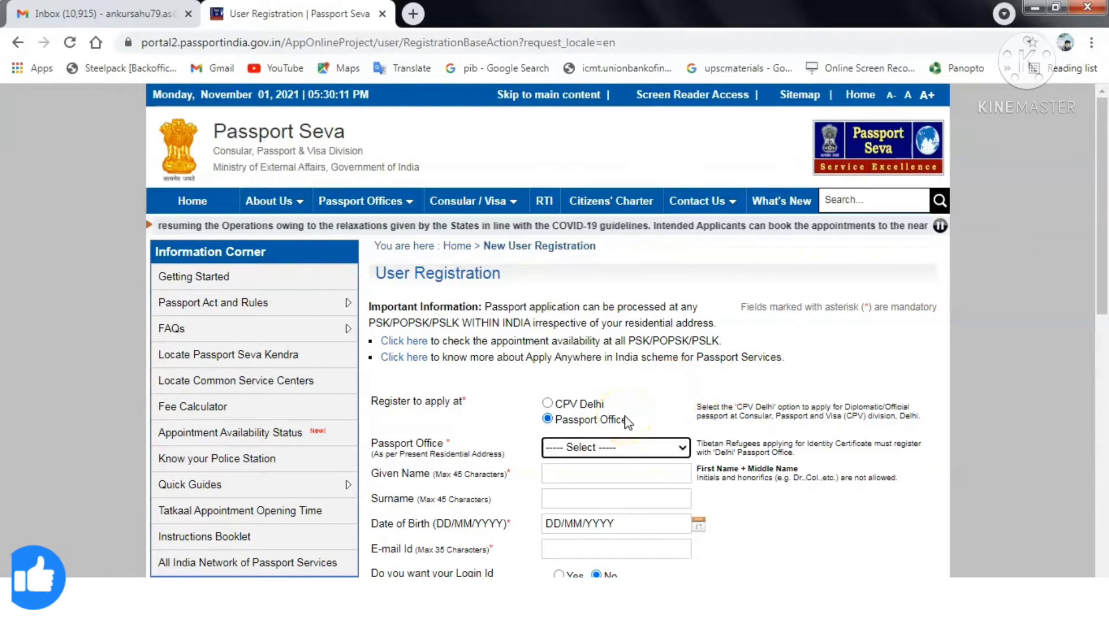
# Select Bhopal as the Passport Office
pyautogui.click(614, 434)
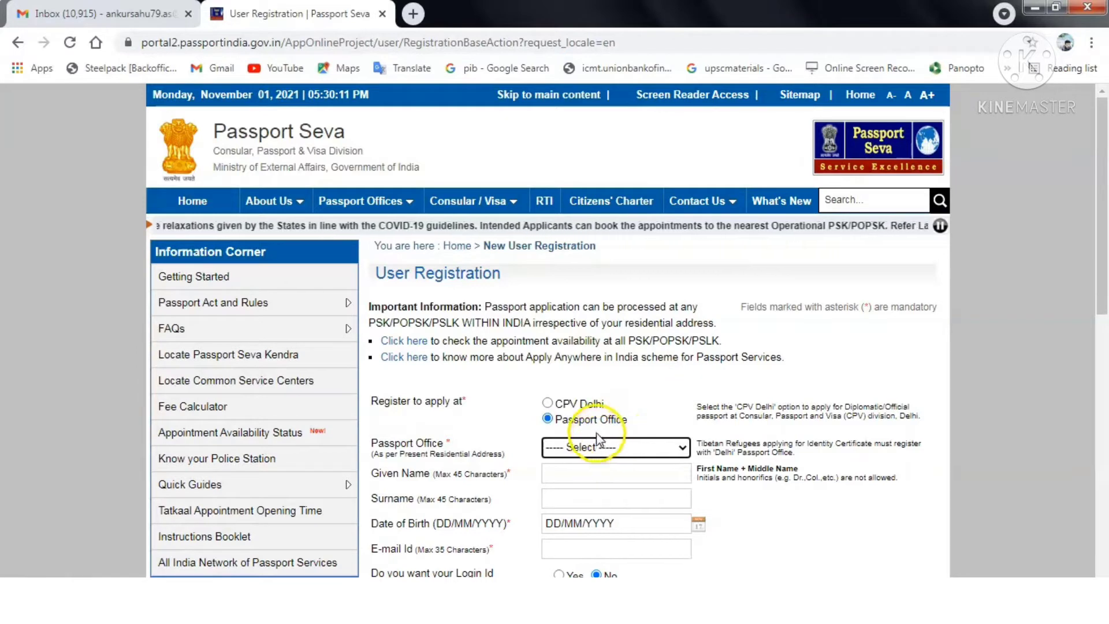
pyautogui.click(600, 447)
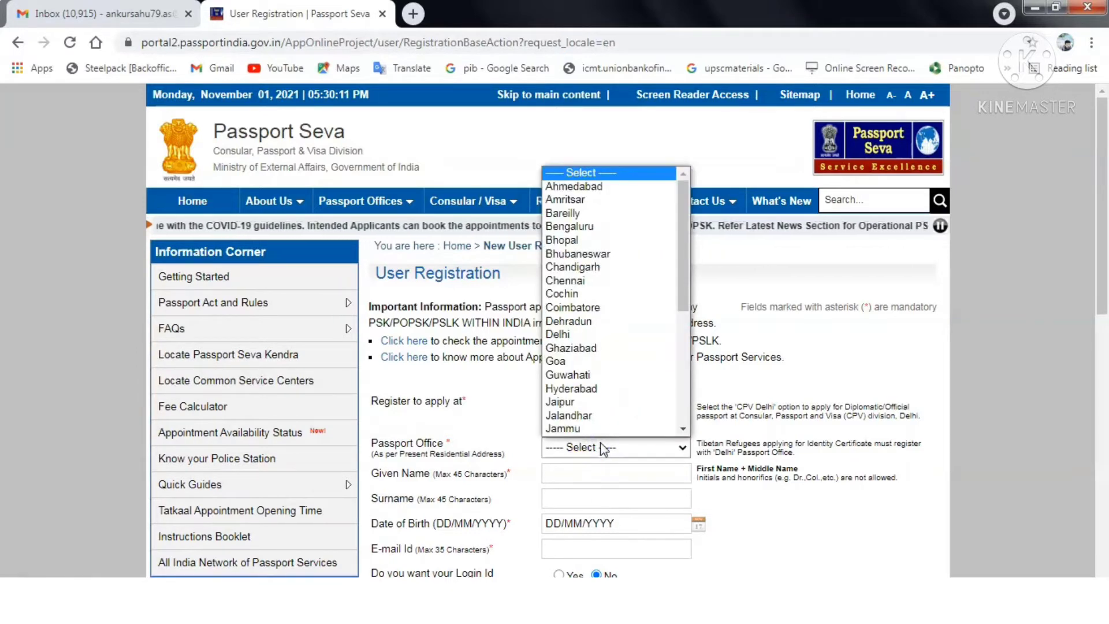
pyautogui.press('m')
pyautogui.press('b')
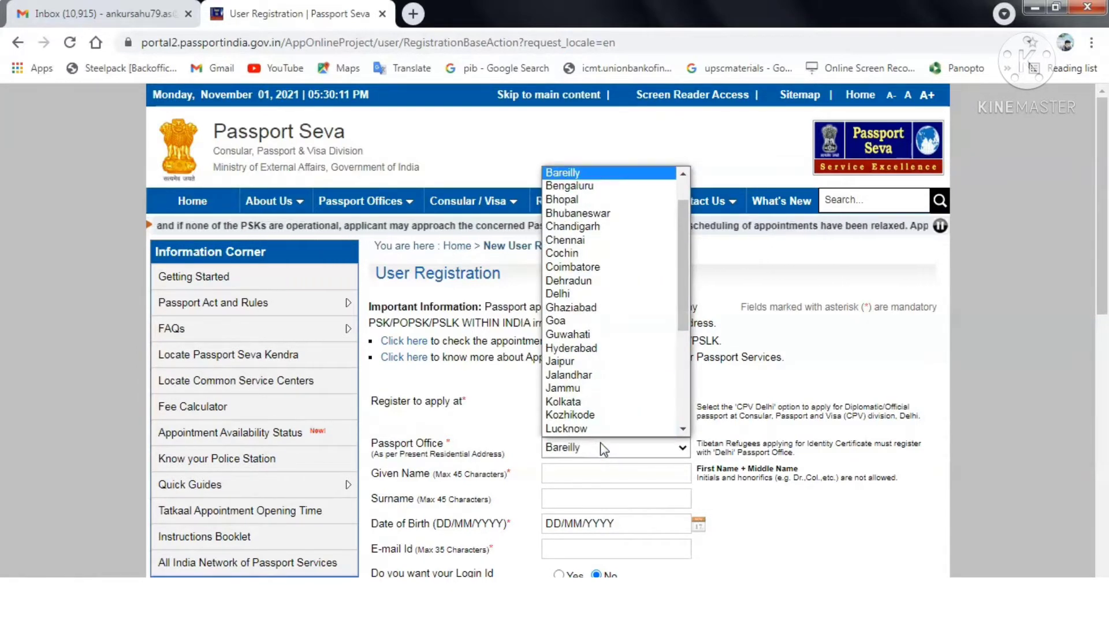
pyautogui.press('d')
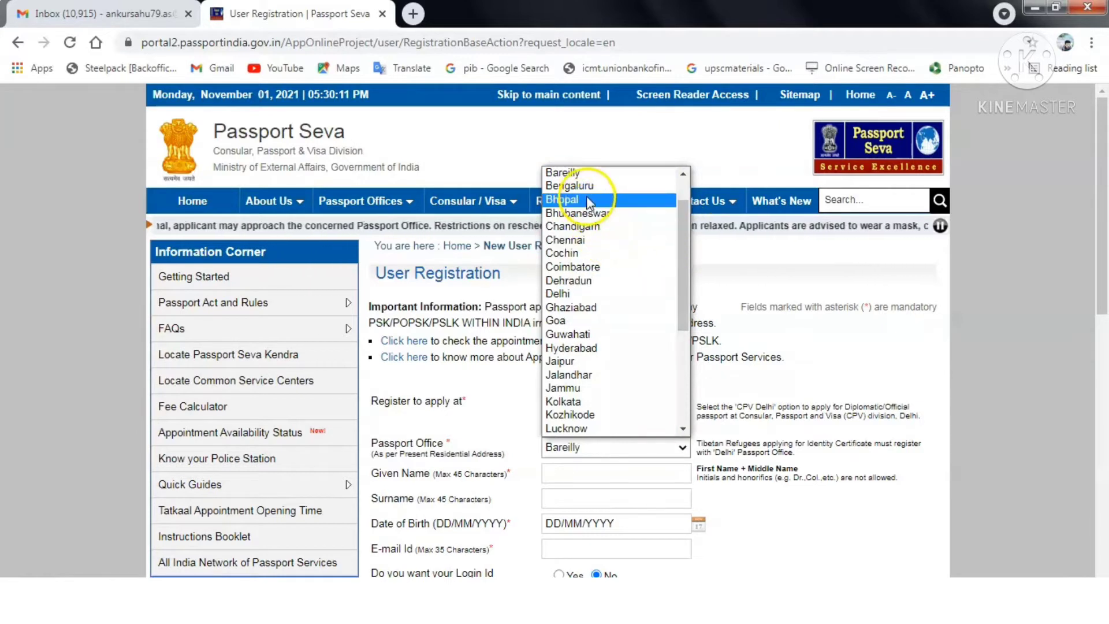
pyautogui.click(587, 199)
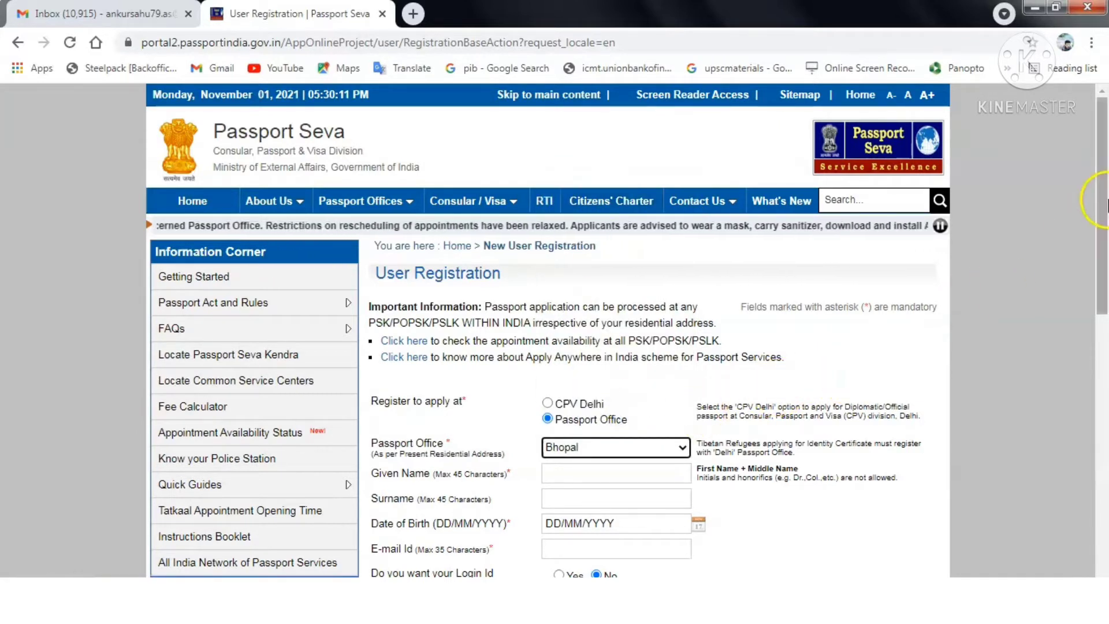
# Enter the applicant's given name and surname
pyautogui.click(604, 473)
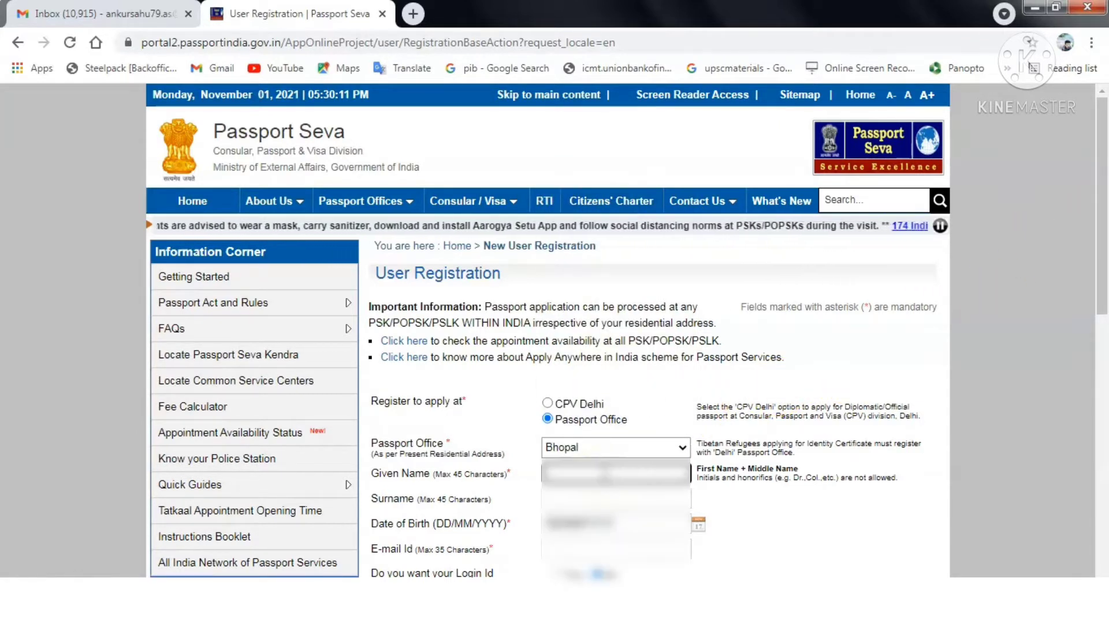
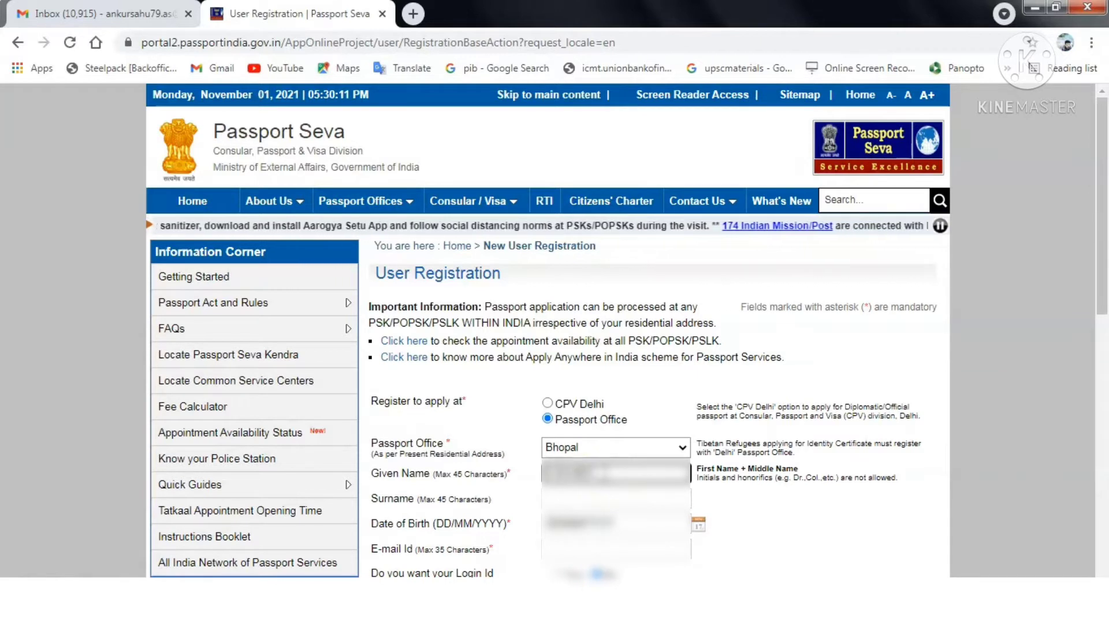
pyautogui.press('Tab')
pyautogui.click(754, 504)
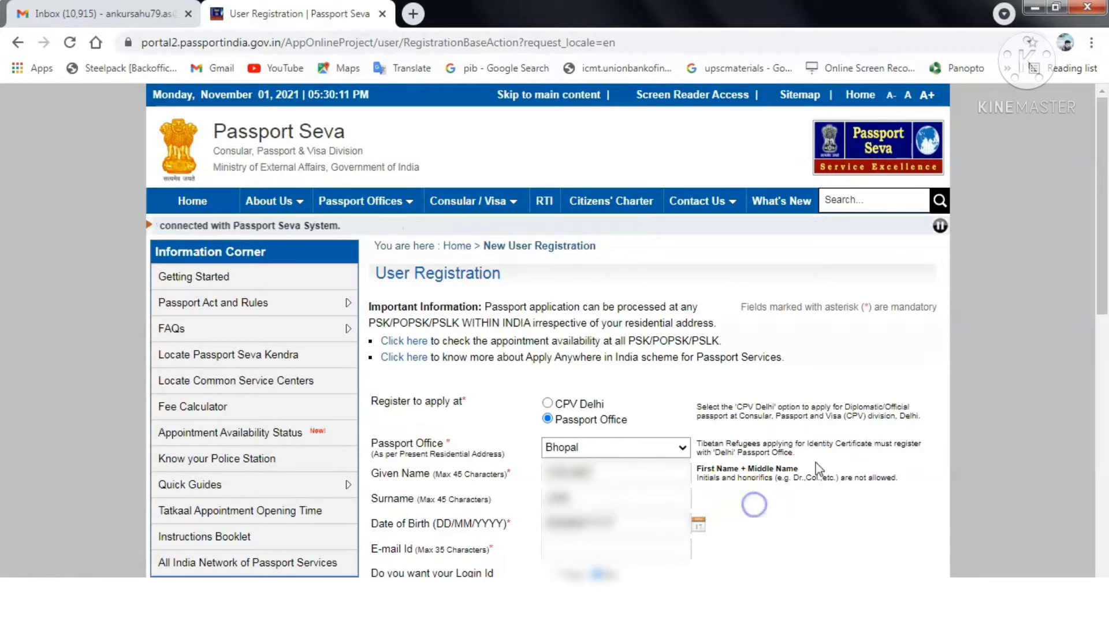
# Pick a March 1999 date of birth from the calendar popup
pyautogui.click(698, 524)
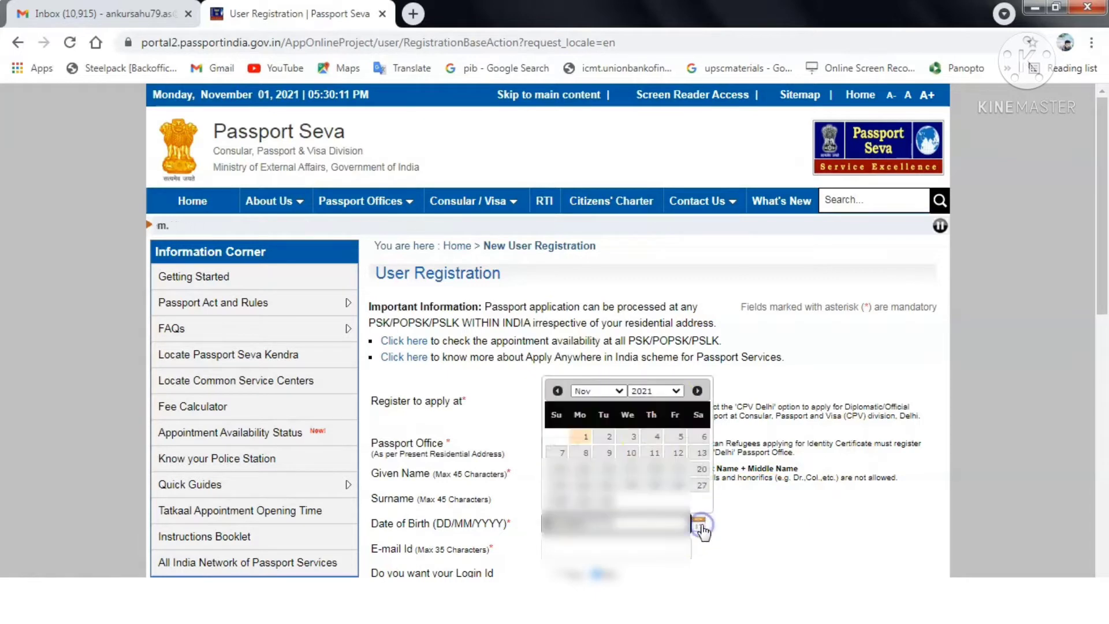
pyautogui.click(663, 394)
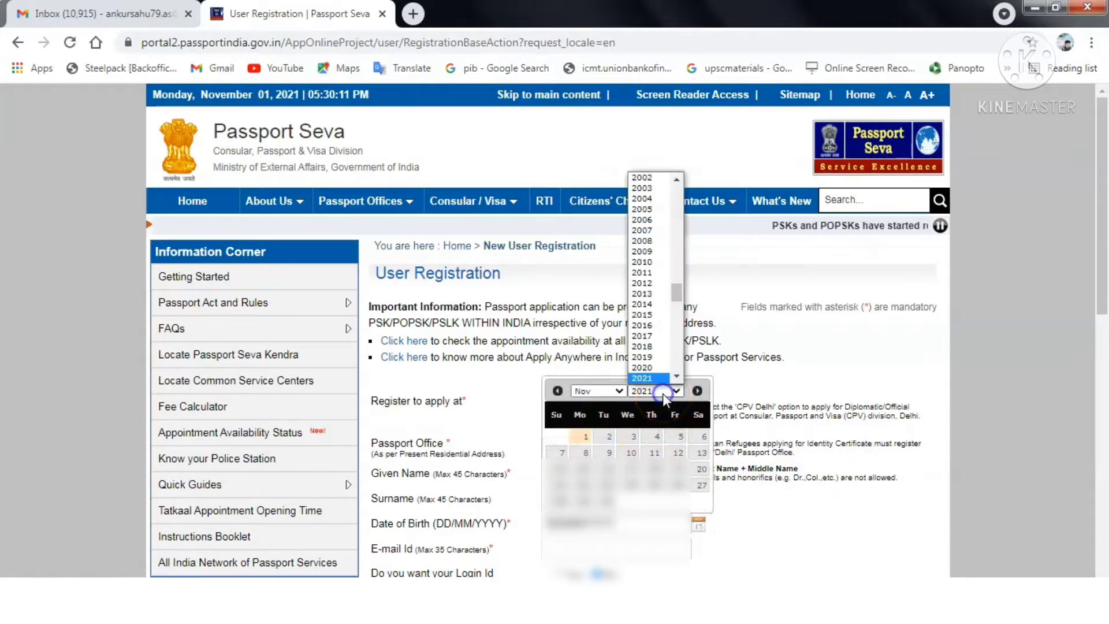
pyautogui.click(676, 180)
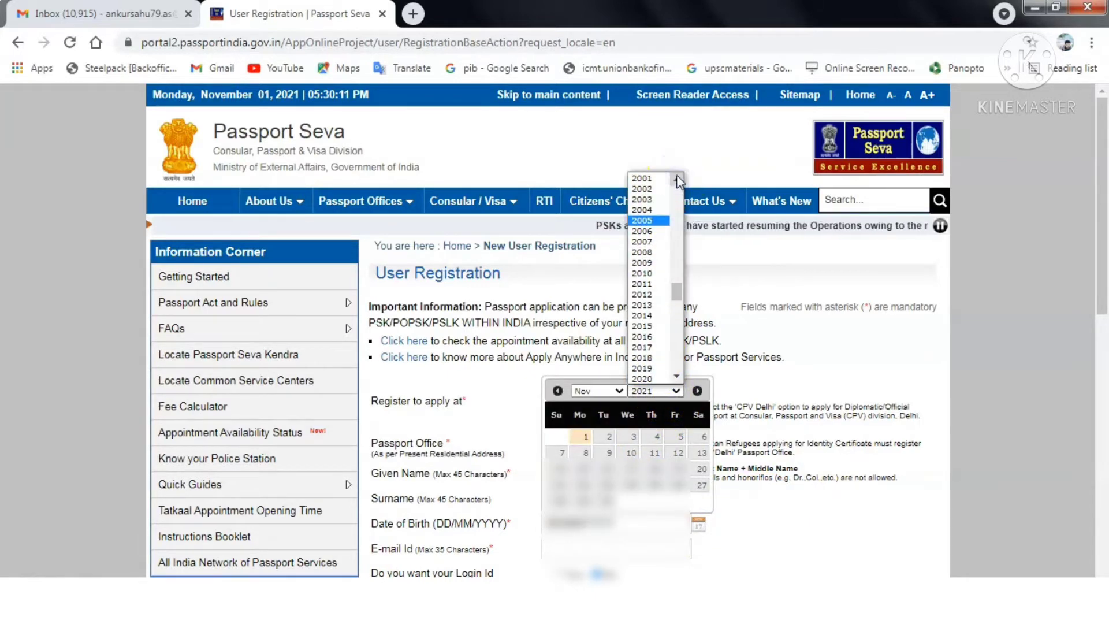
pyautogui.click(677, 179)
pyautogui.click(657, 190)
pyautogui.click(597, 391)
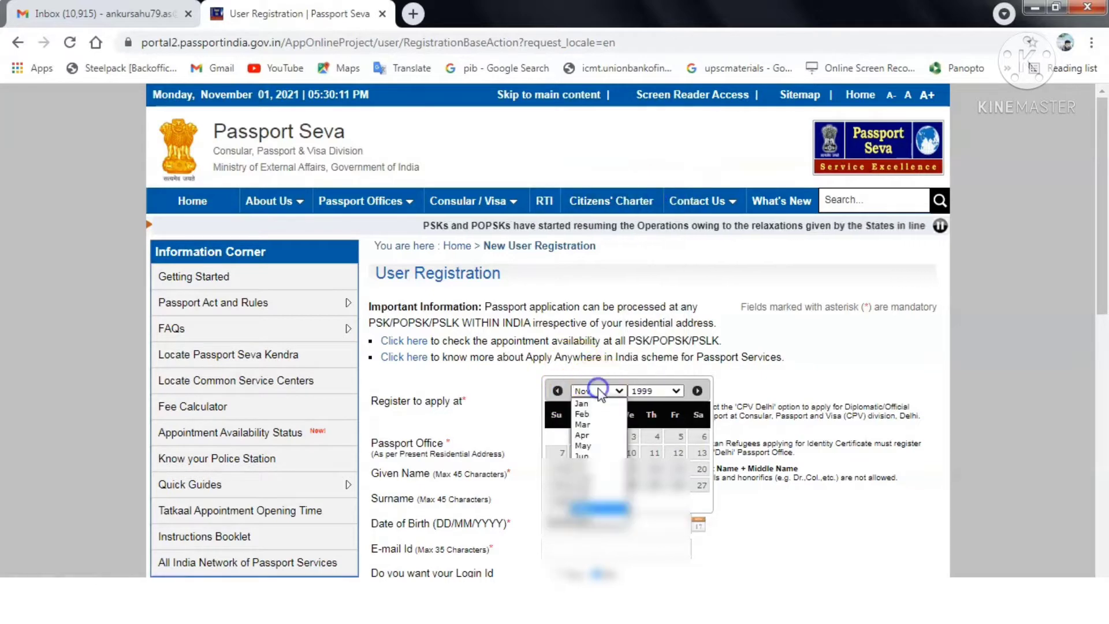
pyautogui.click(583, 426)
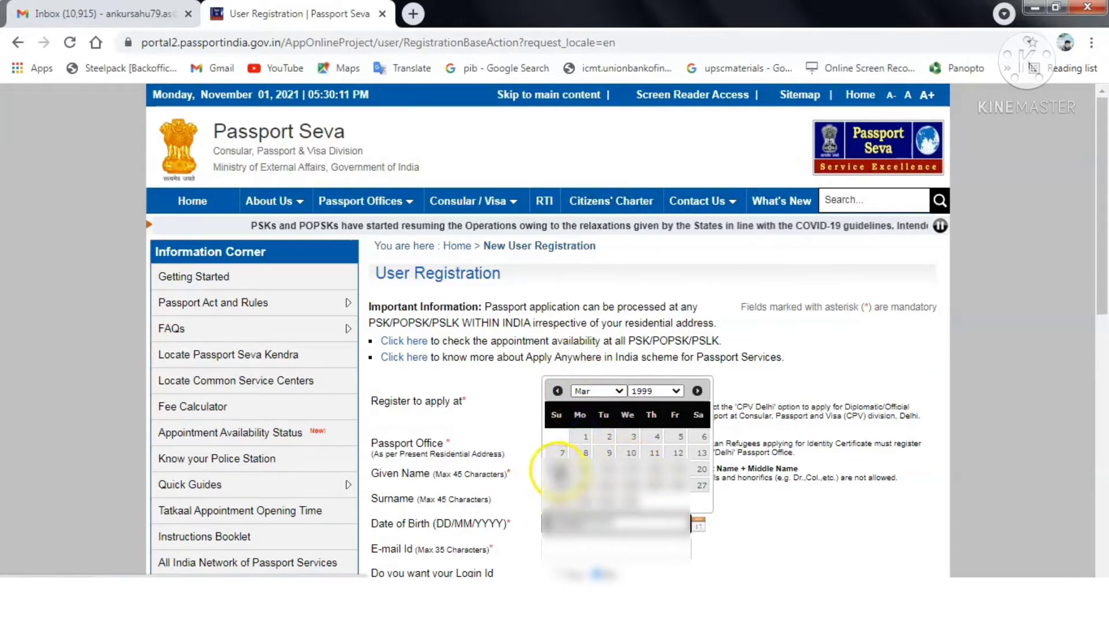
pyautogui.click(633, 479)
pyautogui.moveTo(1101, 235); pyautogui.dragTo(1102, 360)
pyautogui.click(576, 255)
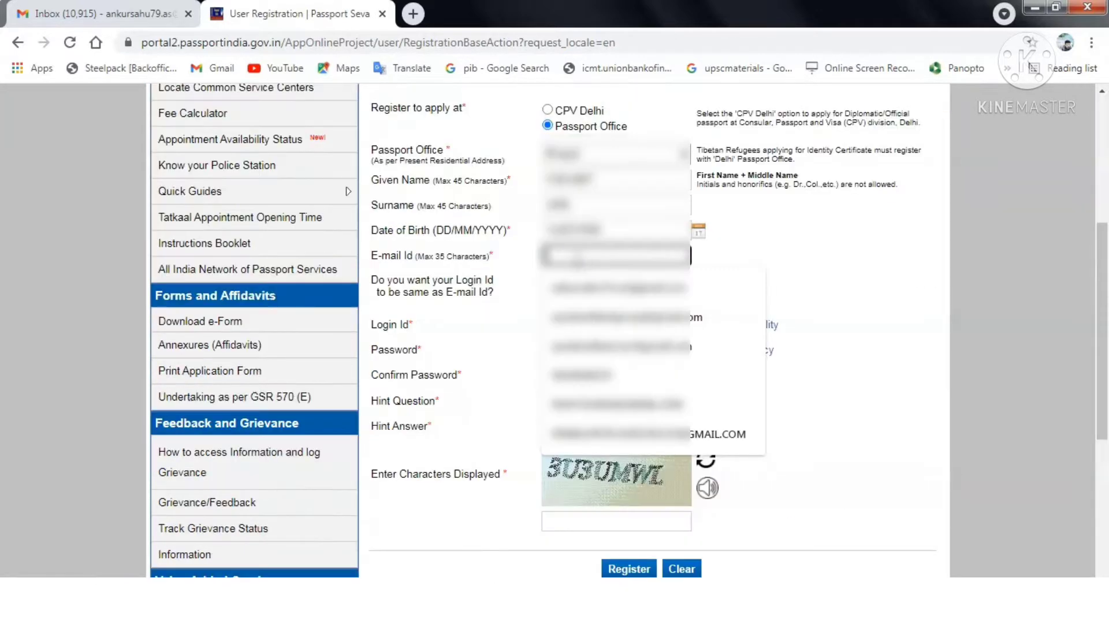
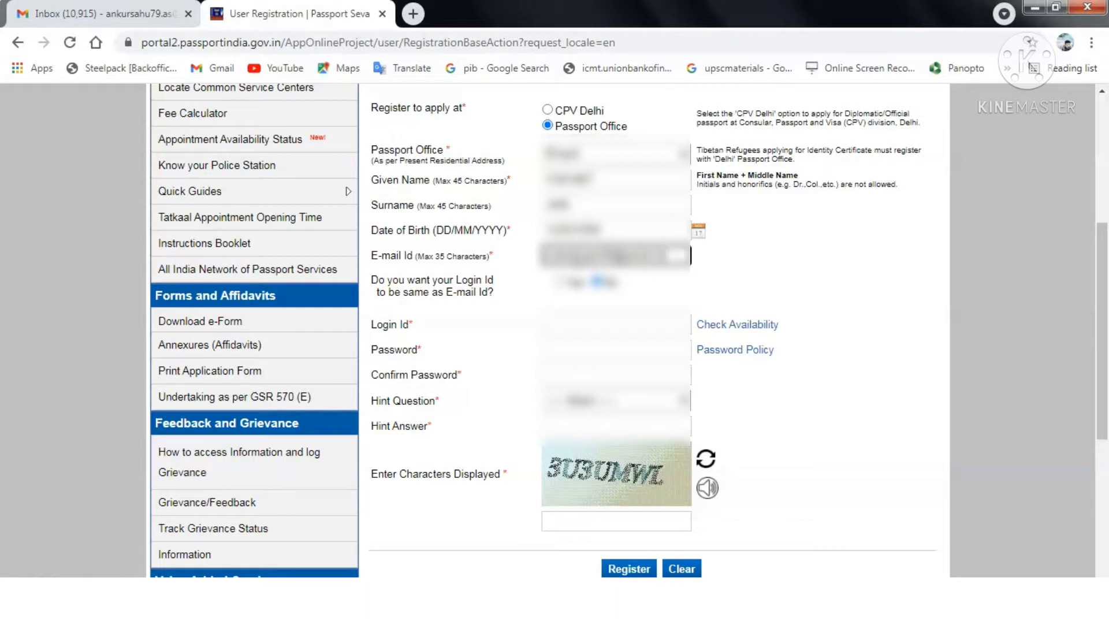
# Enter the applicant's e-mail address and use it as the Login Id
pyautogui.click(745, 265)
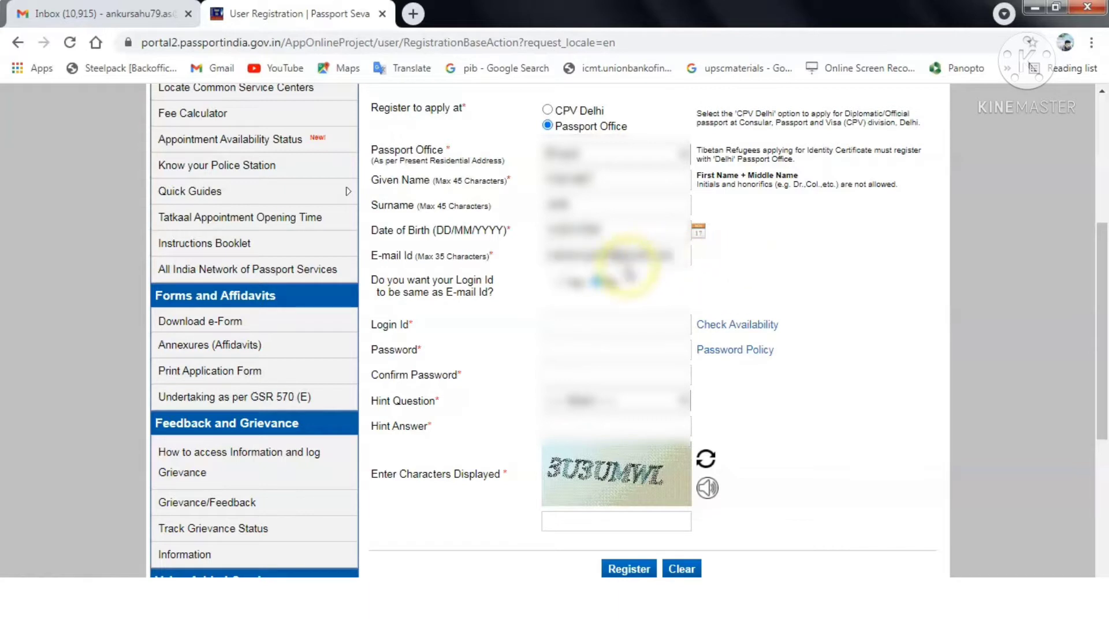
pyautogui.click(584, 255)
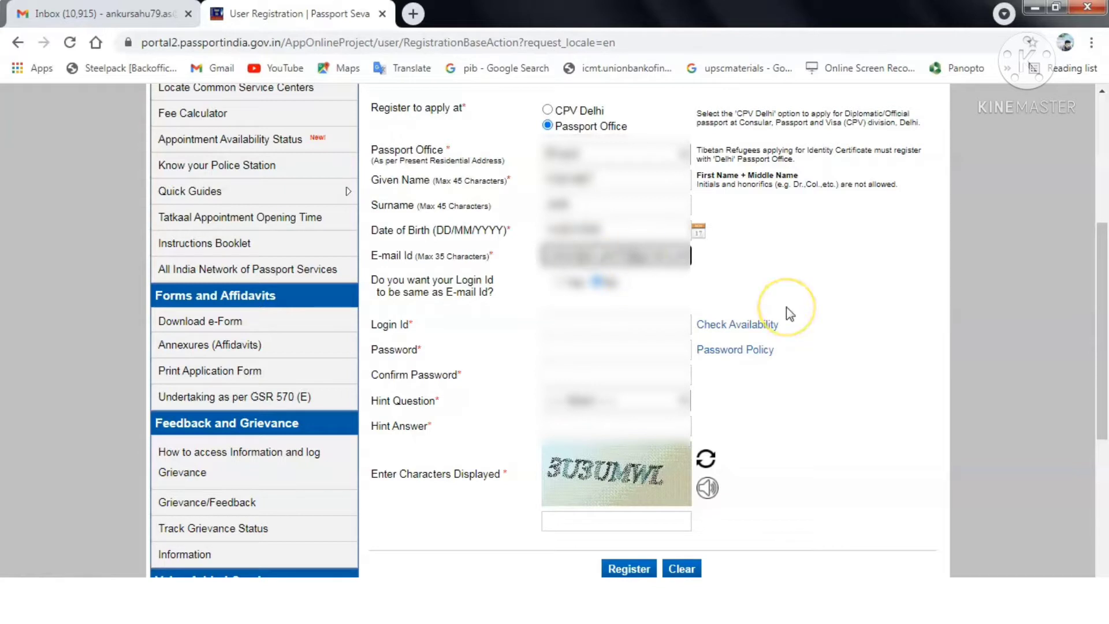
pyautogui.click(560, 282)
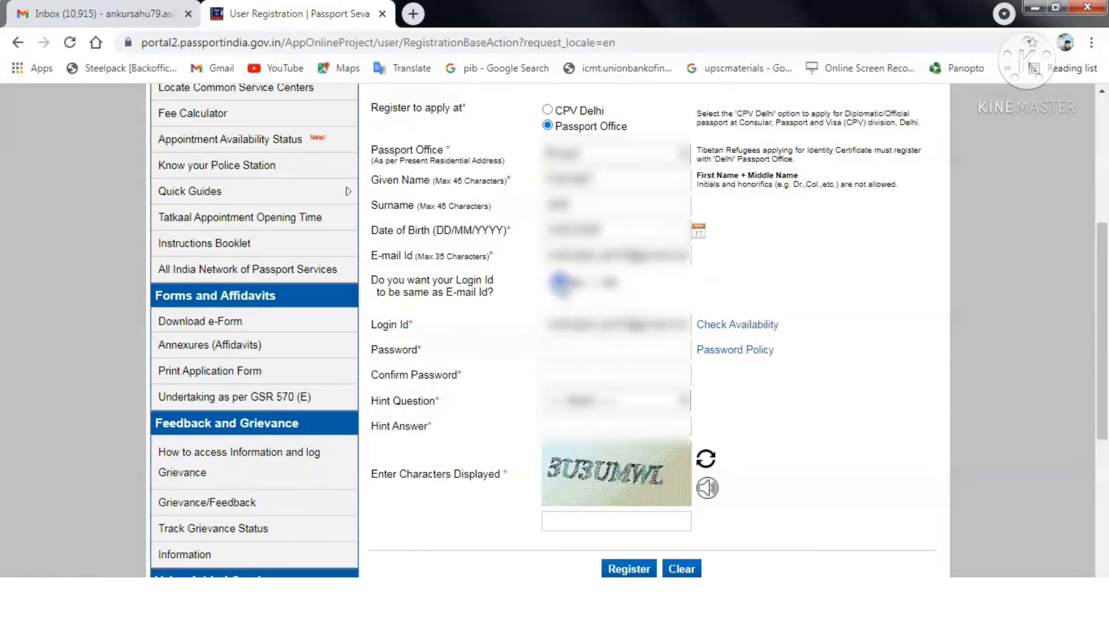
# Fill in password, confirmation, hint question and answer, and captcha, then register
pyautogui.click(576, 351)
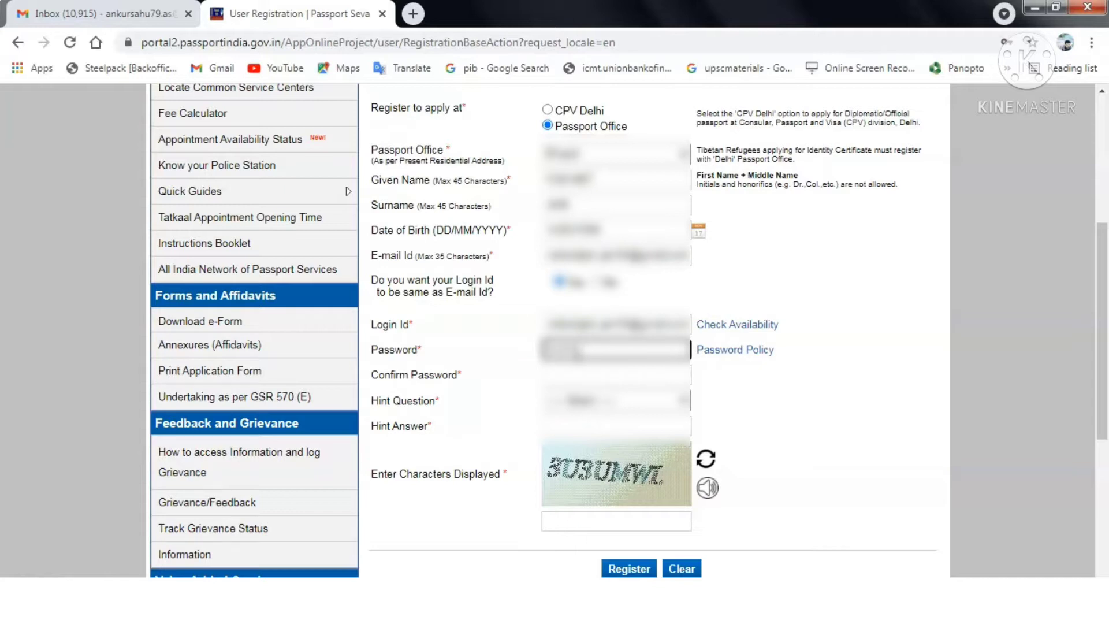
pyautogui.press('Tab')
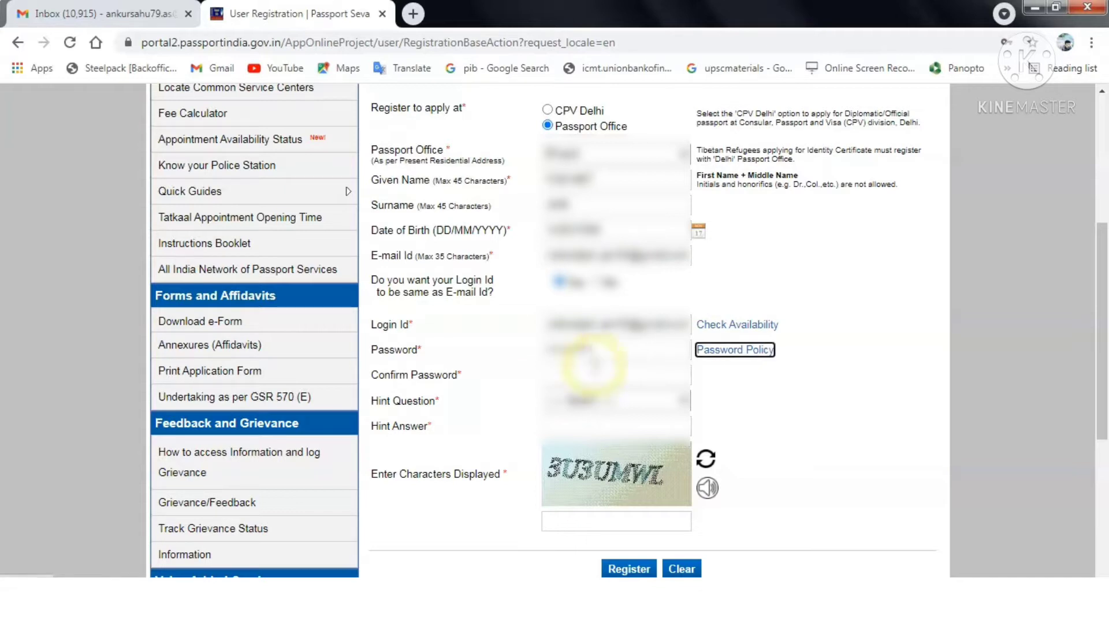
pyautogui.click(593, 374)
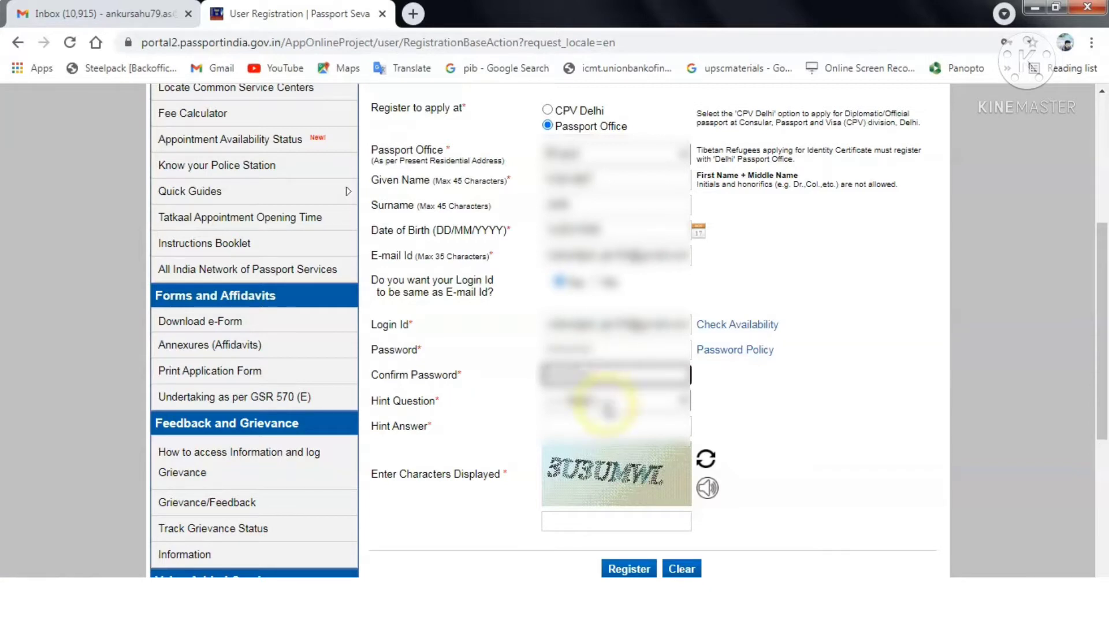
pyautogui.click(621, 404)
pyautogui.click(601, 446)
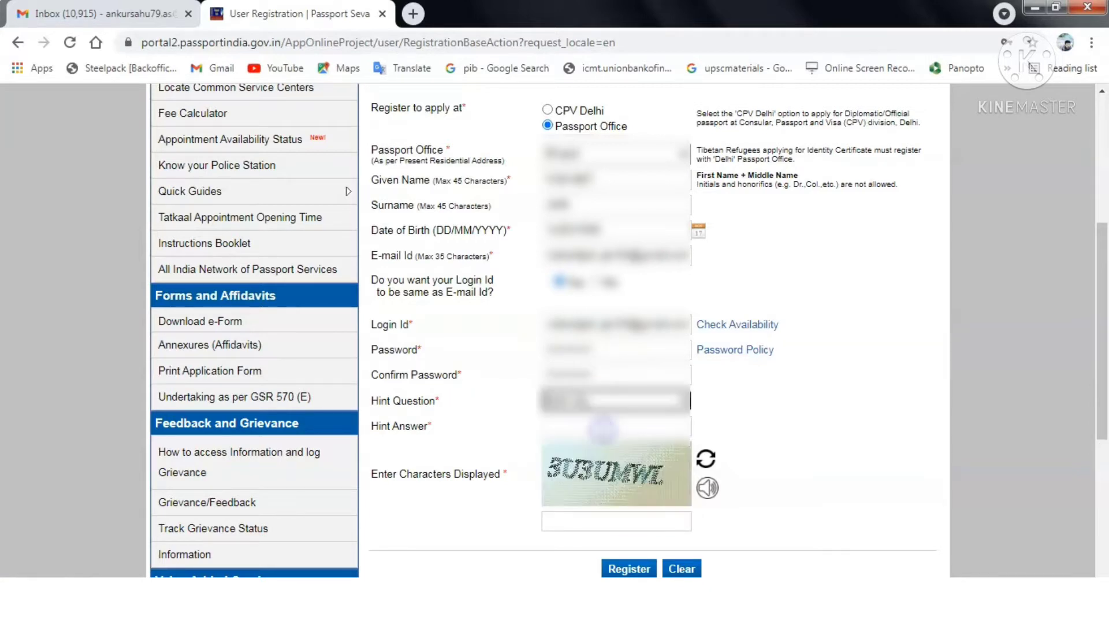
pyautogui.click(594, 428)
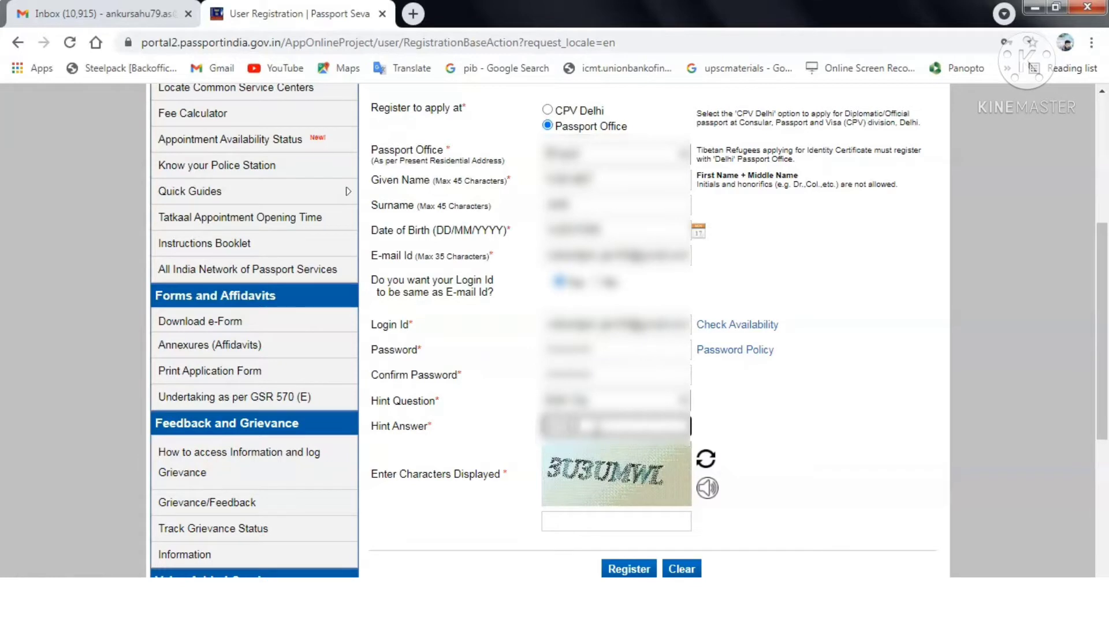
pyautogui.click(577, 523)
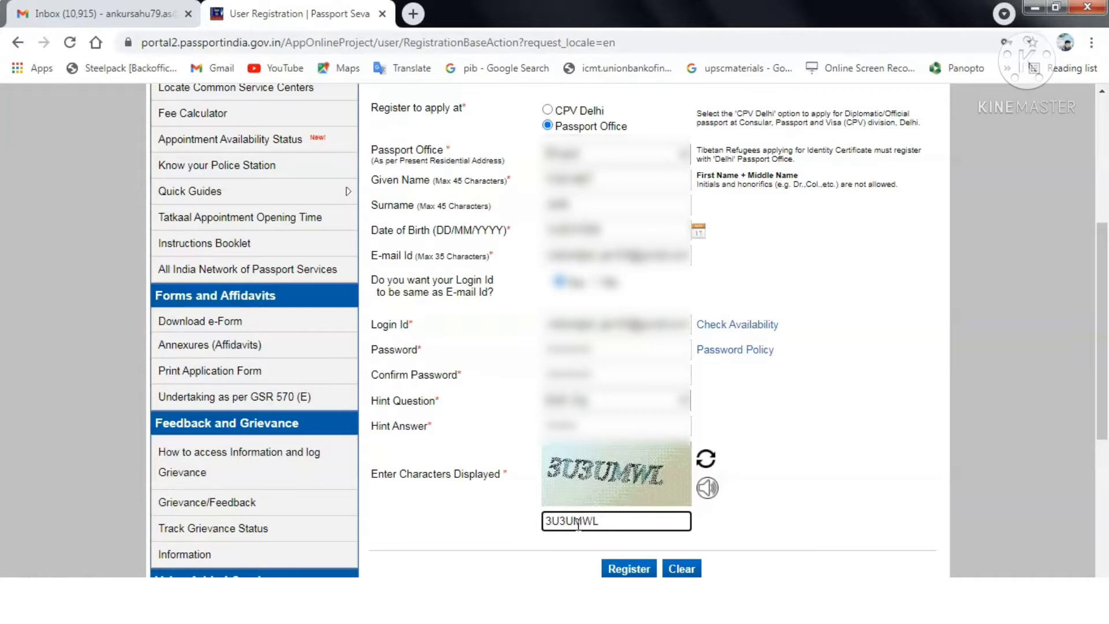
pyautogui.click(631, 568)
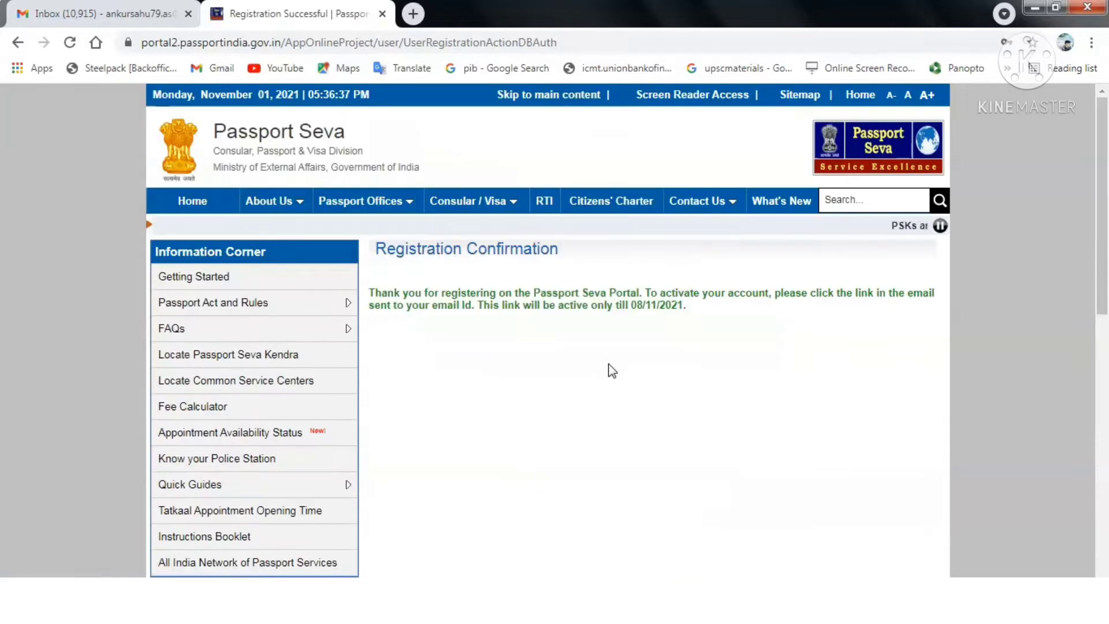
# After activating the account via the e-mailed link, go back to the Passport Seva home page
pyautogui.click(641, 352)
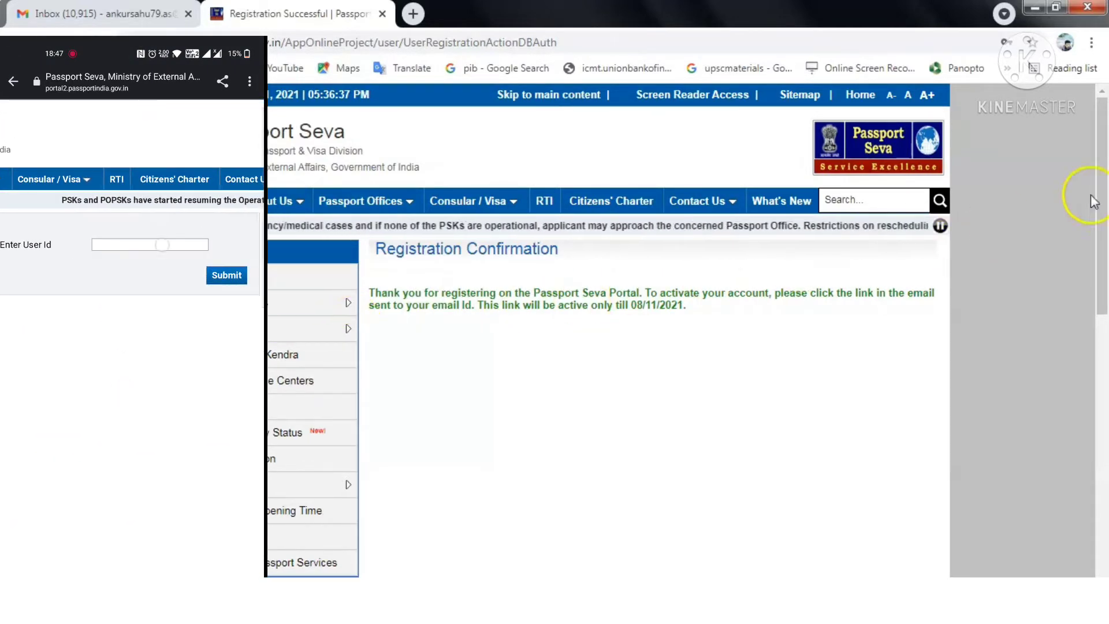
pyautogui.moveTo(1103, 210)
pyautogui.mouseDown()
pyautogui.moveTo(1105, 342)
pyautogui.moveTo(1100, 191)
pyautogui.mouseUp()
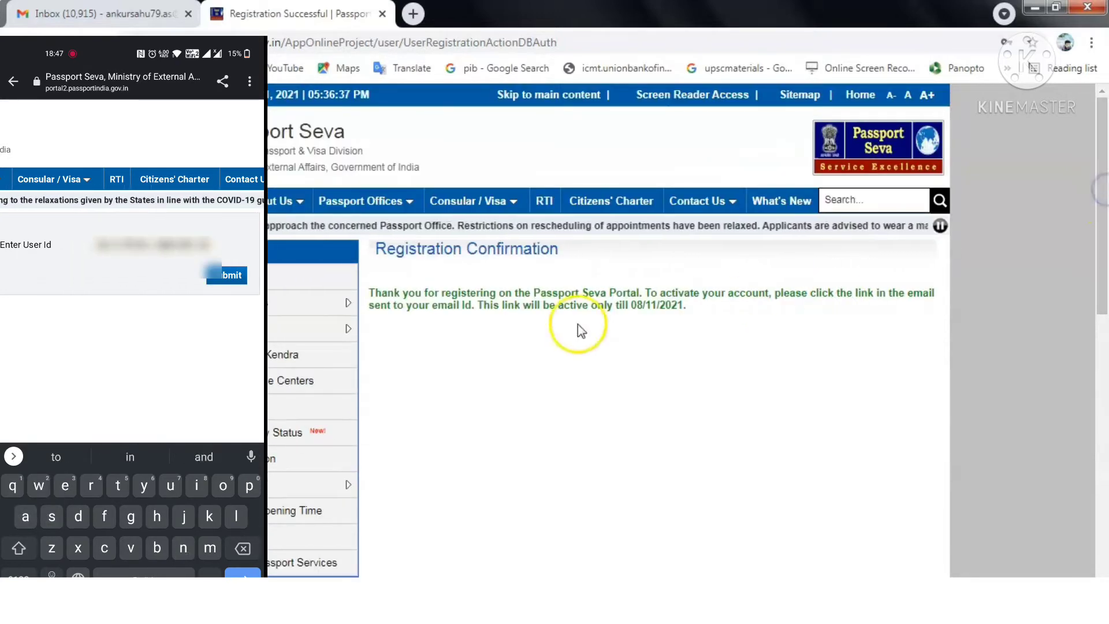
pyautogui.click(329, 286)
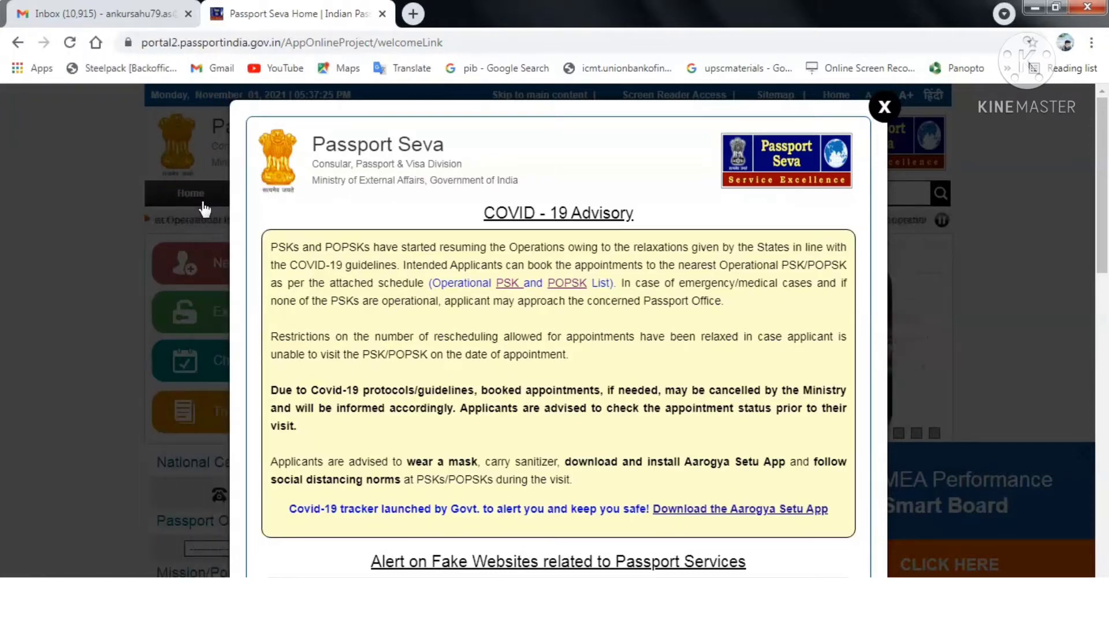
# Close the COVID-19 advisory and go to the existing-user login page
pyautogui.click(885, 107)
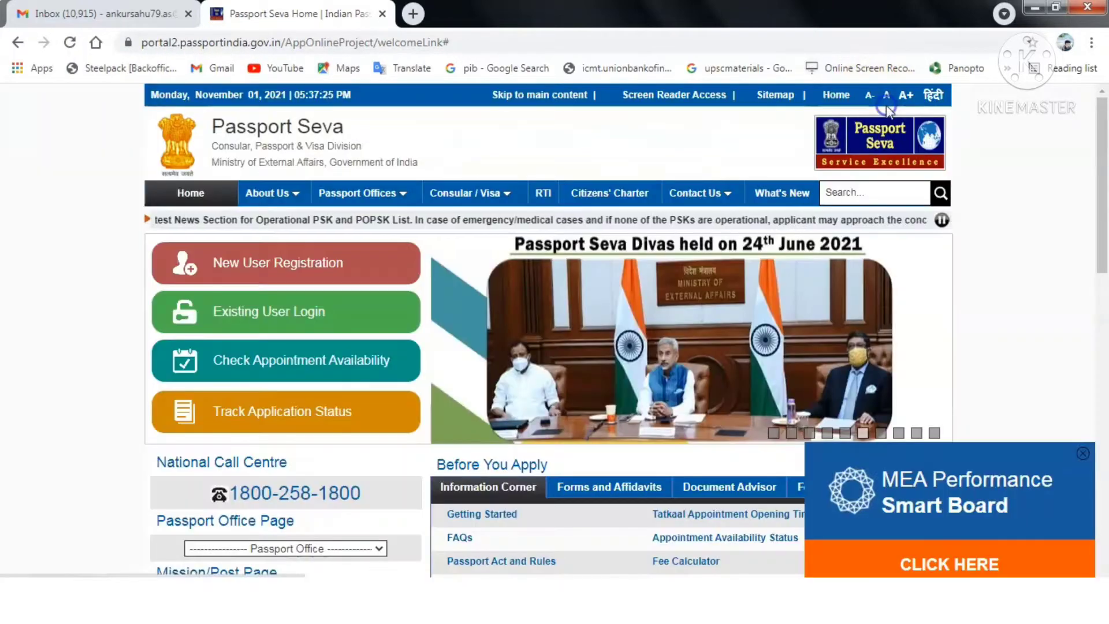
pyautogui.moveTo(699, 196)
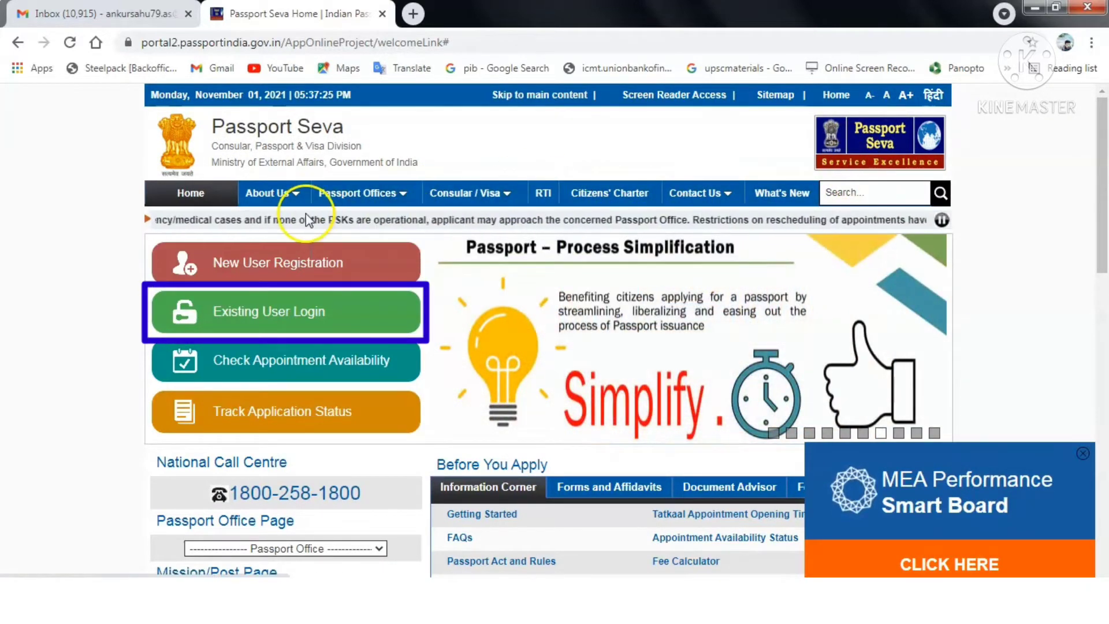
pyautogui.click(297, 315)
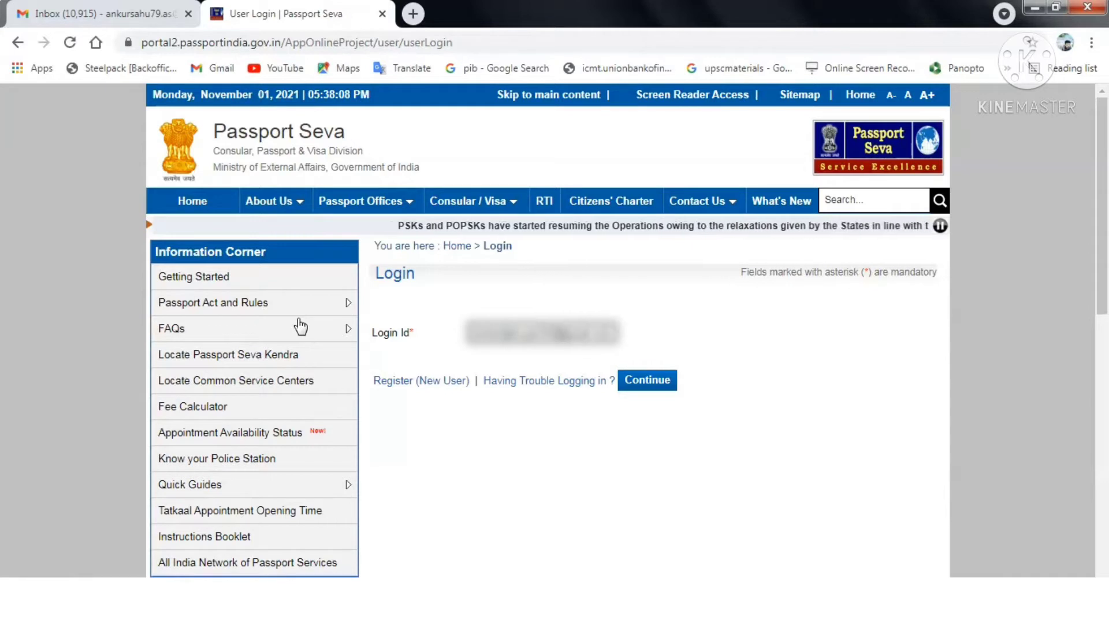
# Log in with the account password and captcha characters, correcting a mistyped character
pyautogui.click(648, 380)
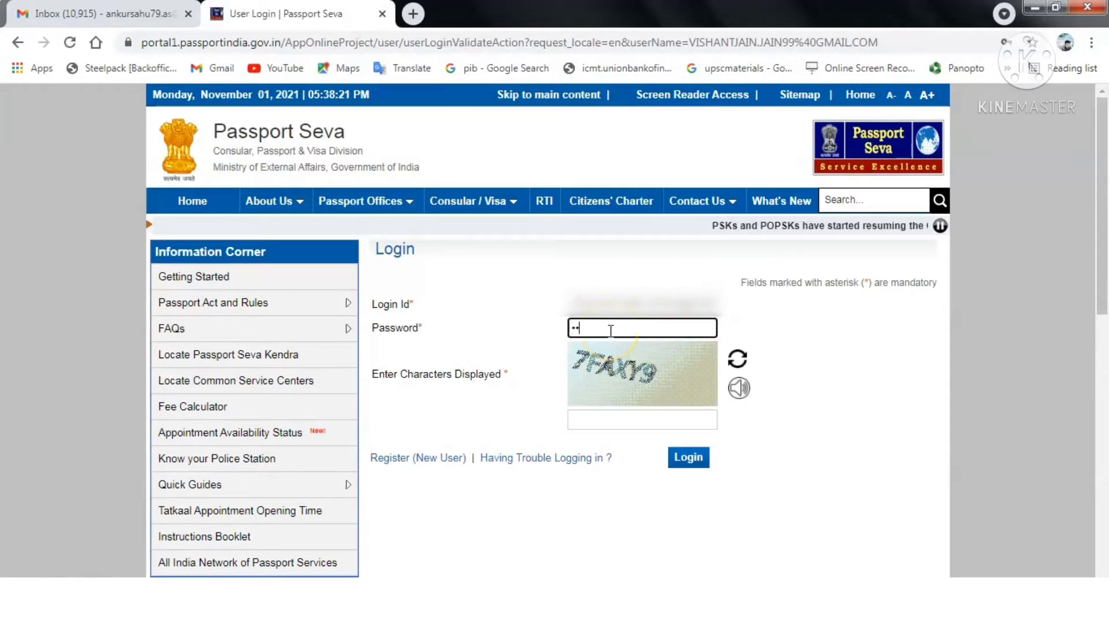
pyautogui.write('•••••')
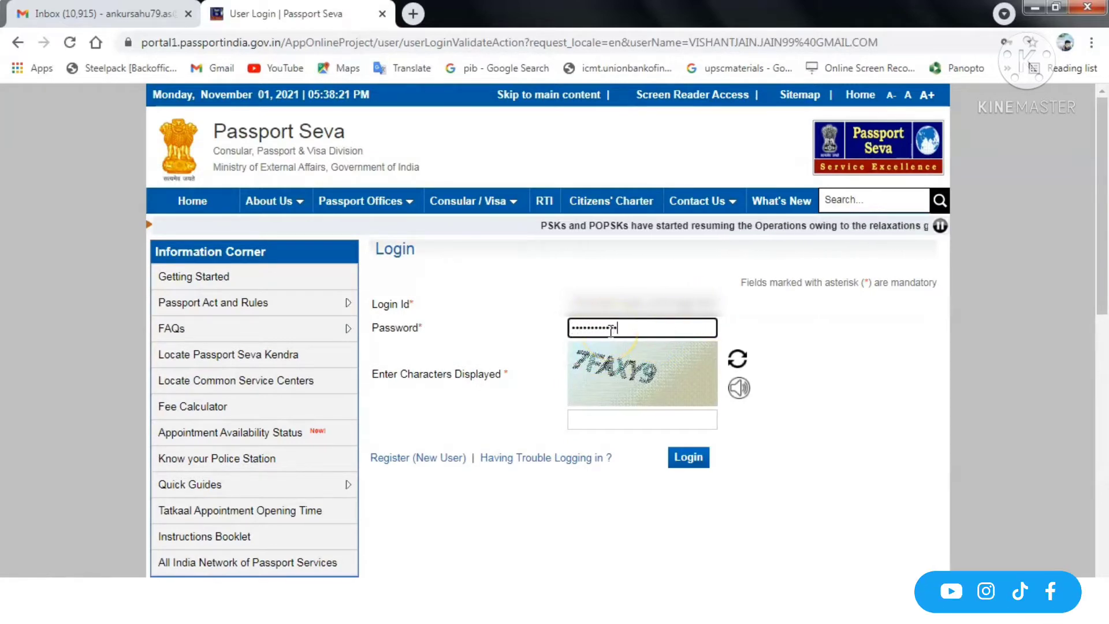
pyautogui.press('Tab')
pyautogui.write('7F')
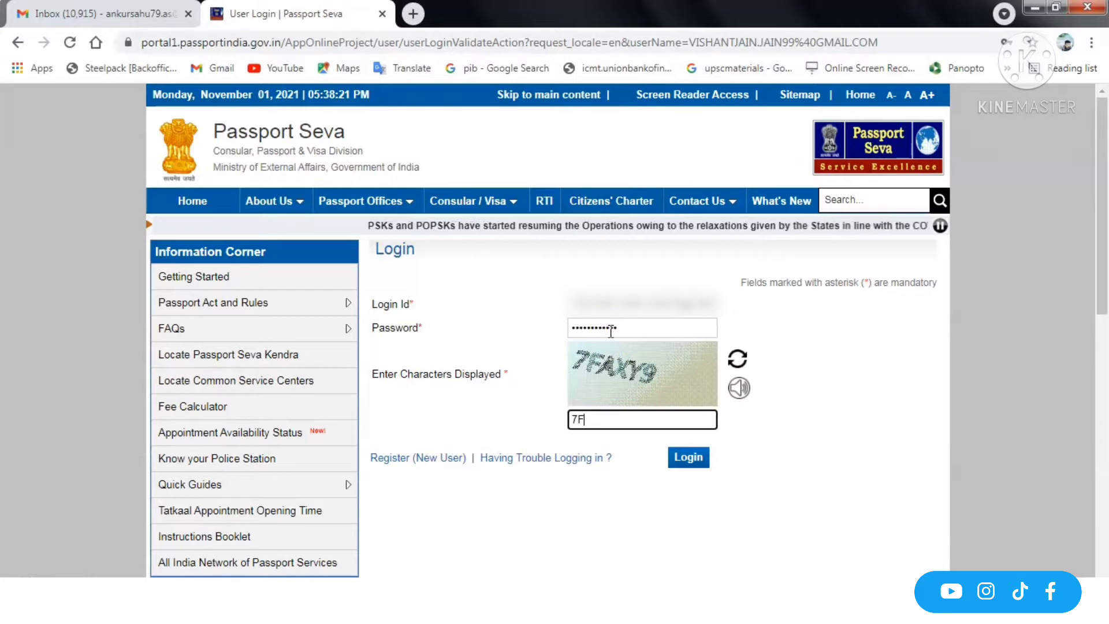
pyautogui.write('AXU')
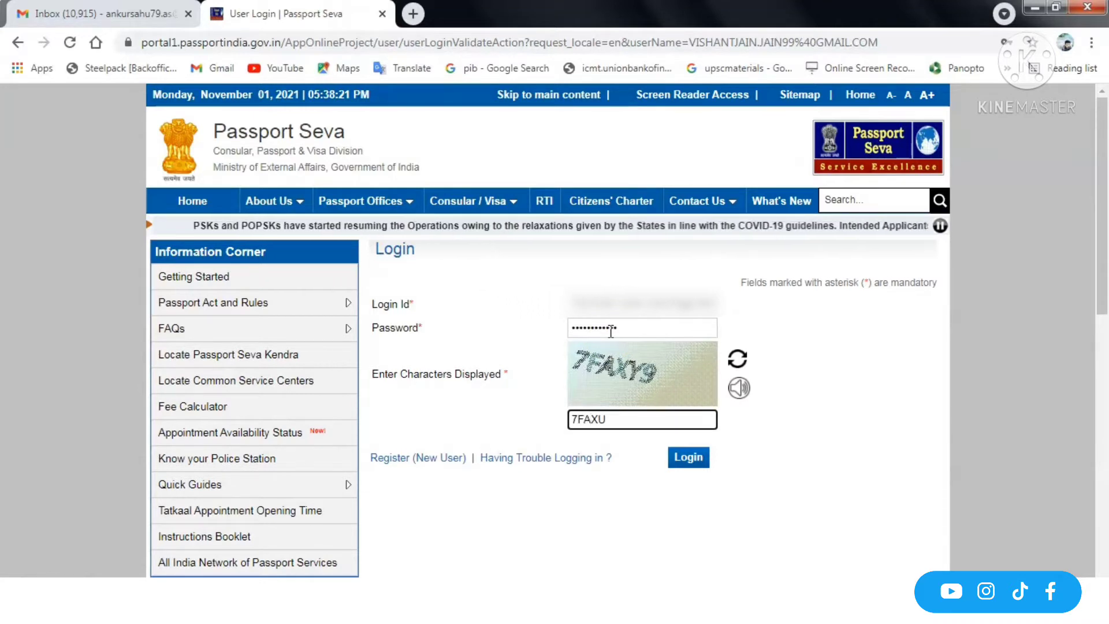
pyautogui.press('BackSpace')
pyautogui.write('Y9')
pyautogui.click(693, 466)
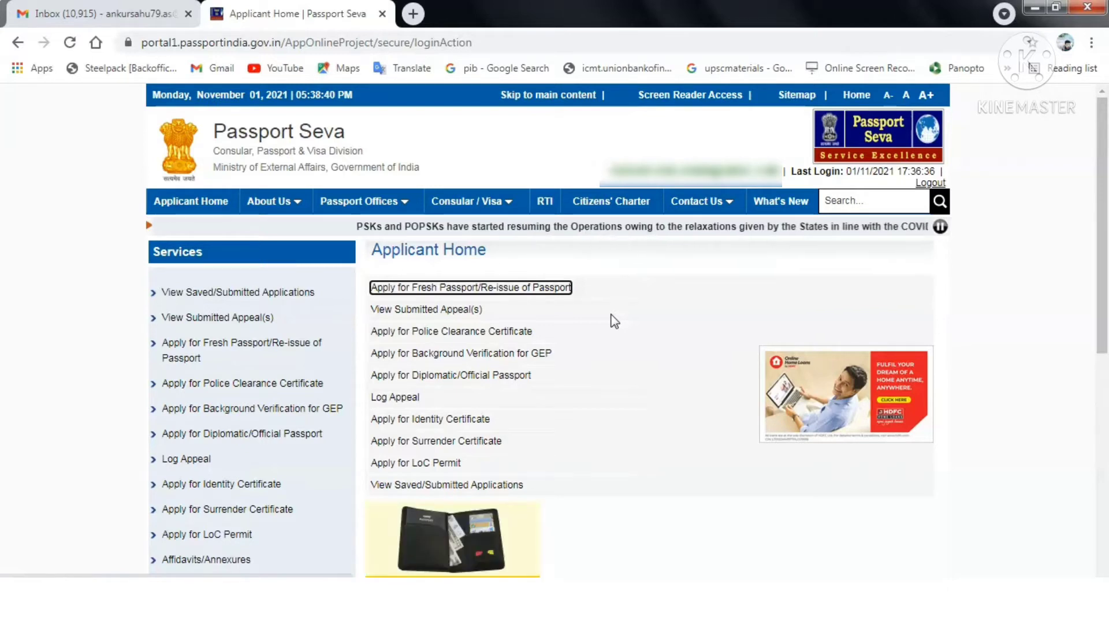
# Choose Apply for Fresh Passport and opt to fill the application form online
pyautogui.click(550, 289)
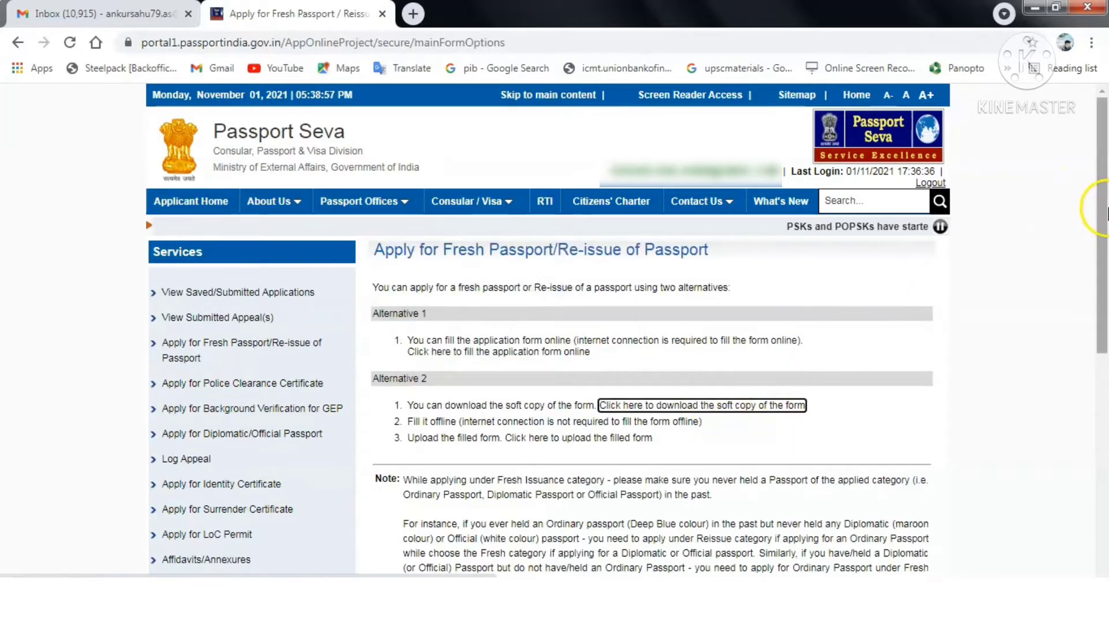
pyautogui.moveTo(1103, 209); pyautogui.dragTo(1101, 243)
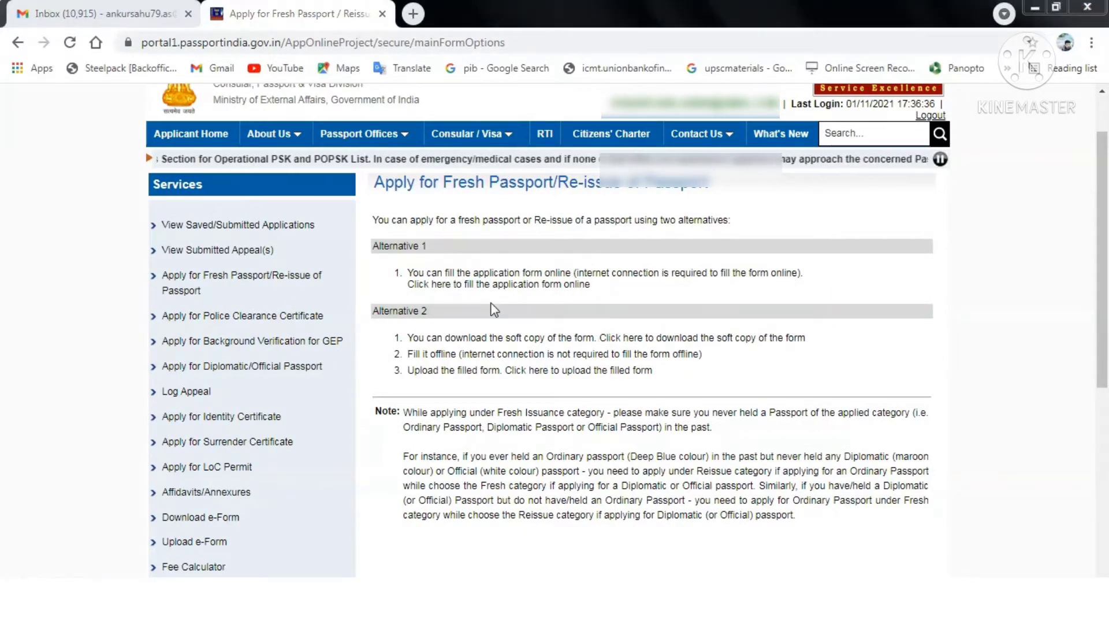
pyautogui.click(500, 287)
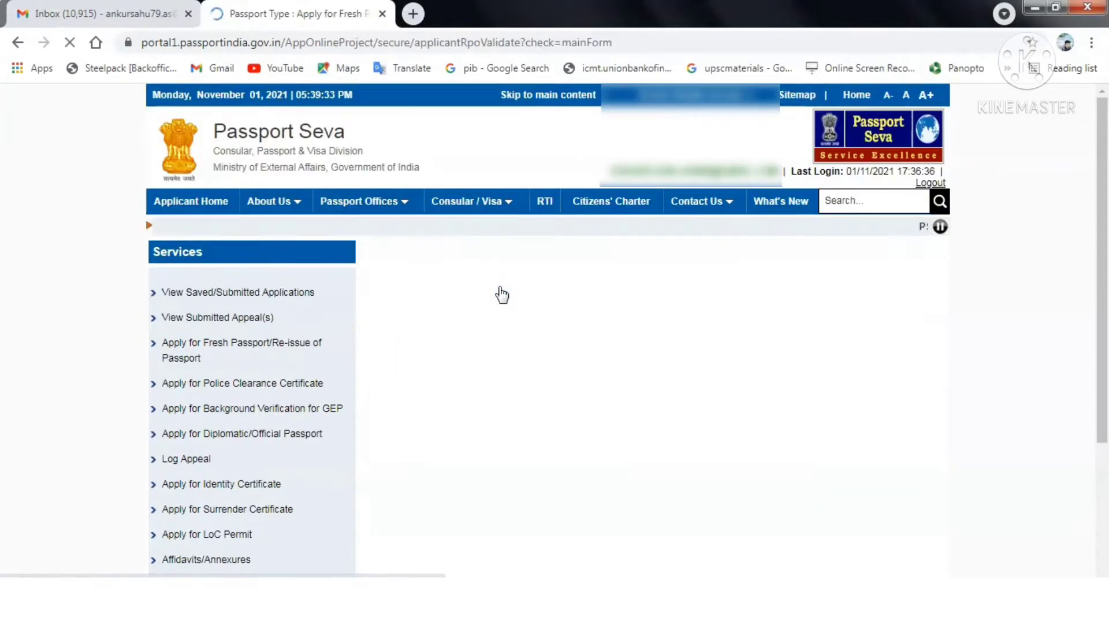
# Select Madhya Pradesh as the RPO state and Jabalpur as the district
pyautogui.click(740, 431)
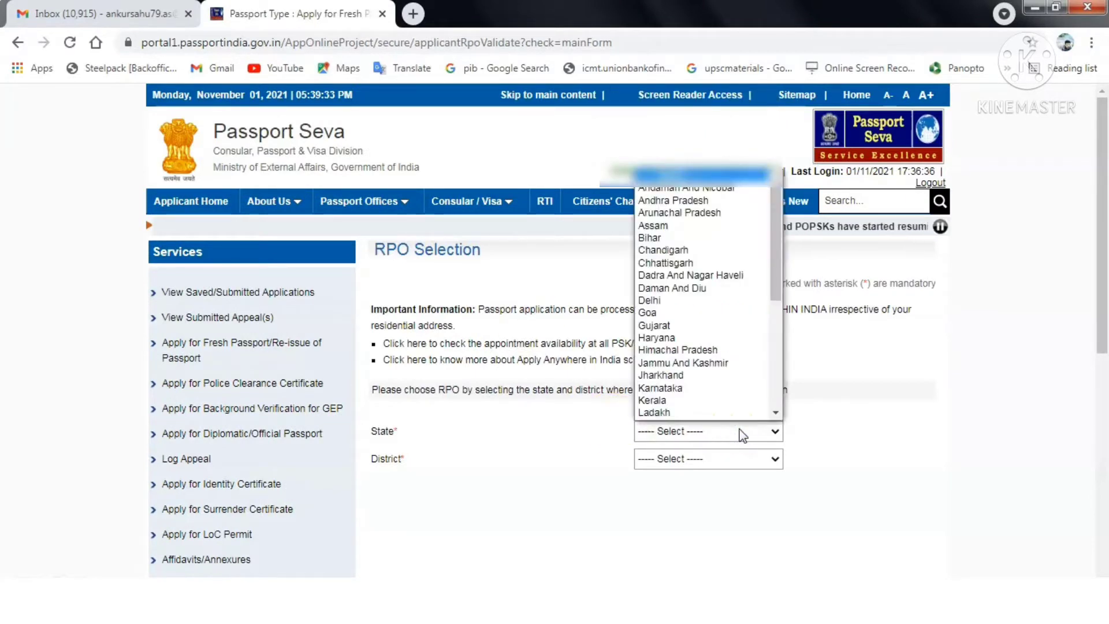
pyautogui.press('m')
pyautogui.press('Return')
pyautogui.click(727, 460)
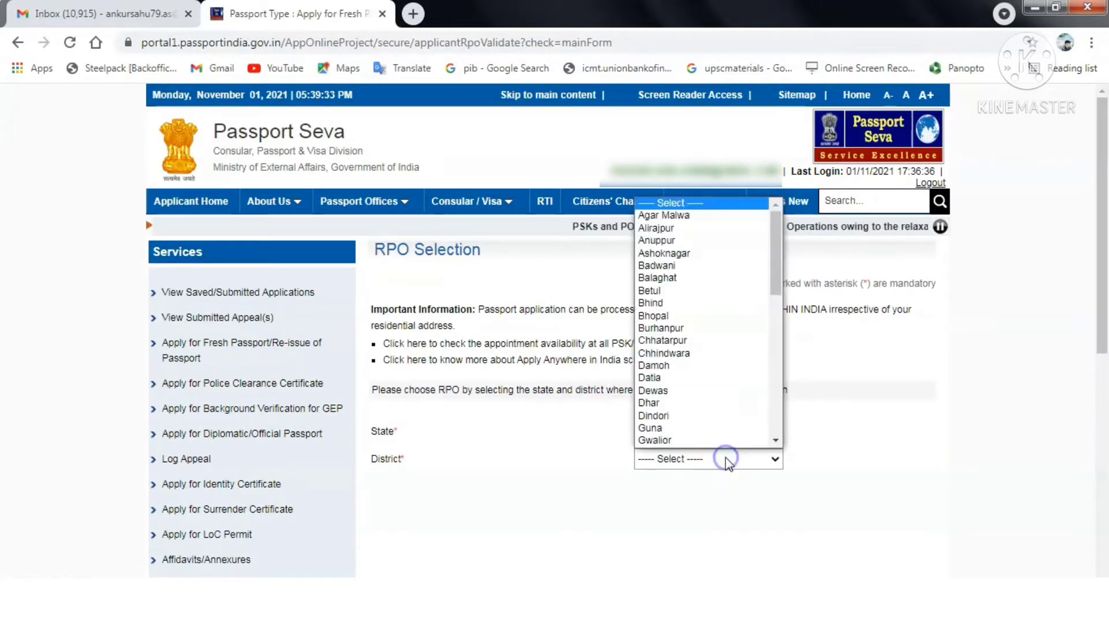
pyautogui.press('j')
pyautogui.press('Return')
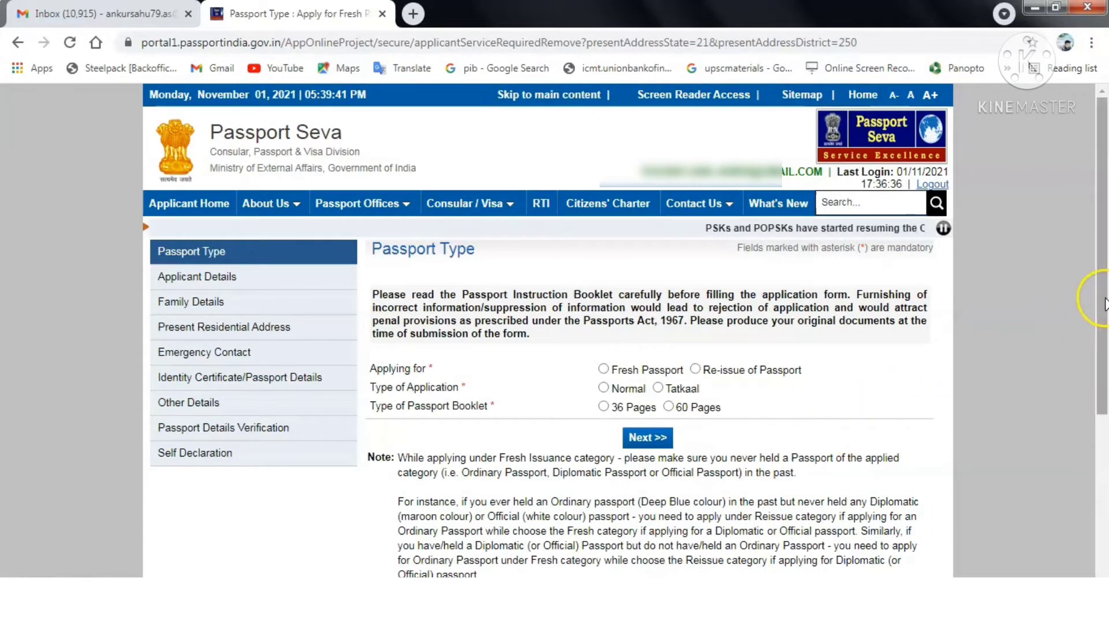
# Submit the Passport Type step as Fresh Passport, Normal, 60 Pages
pyautogui.moveTo(1104, 299); pyautogui.dragTo(1104, 284)
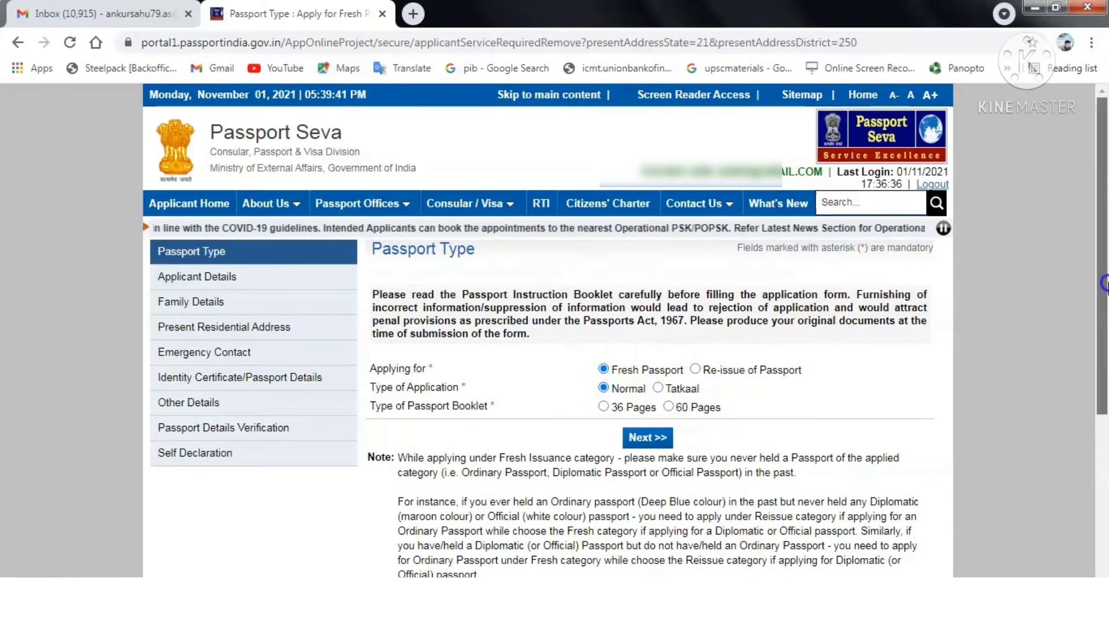
pyautogui.scroll(-2, 1106, 287)
pyautogui.scroll(2, 1105, 287)
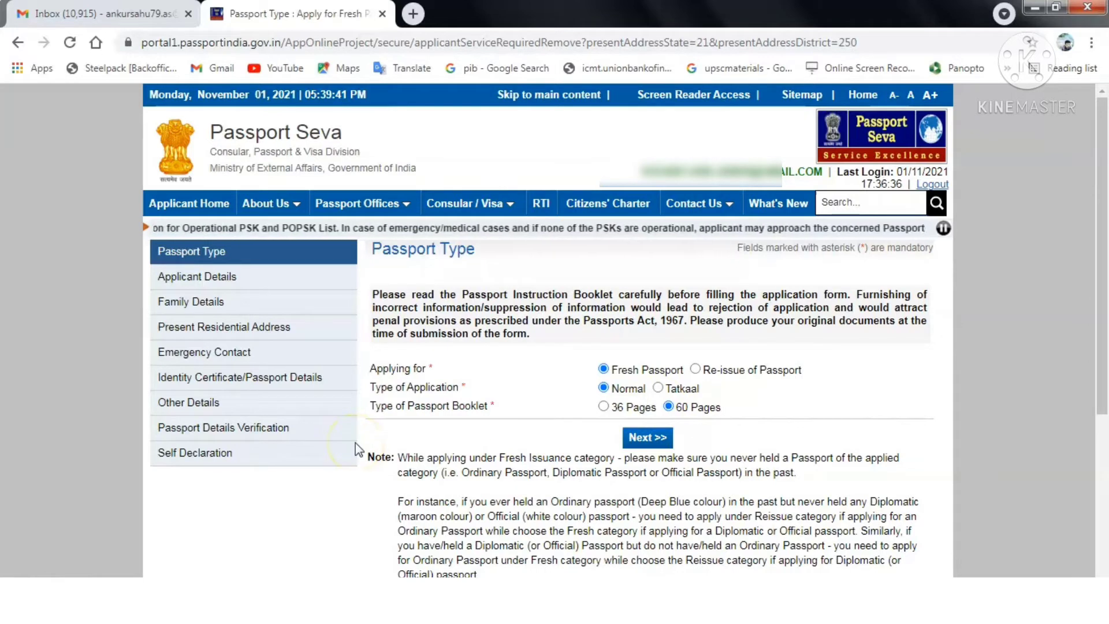
pyautogui.click(645, 438)
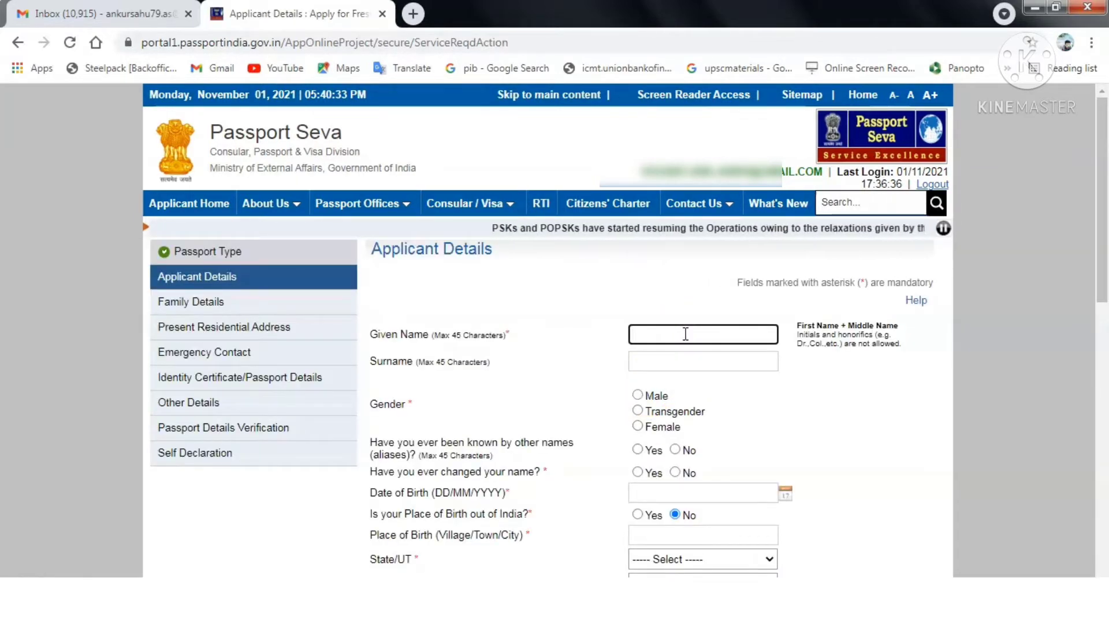
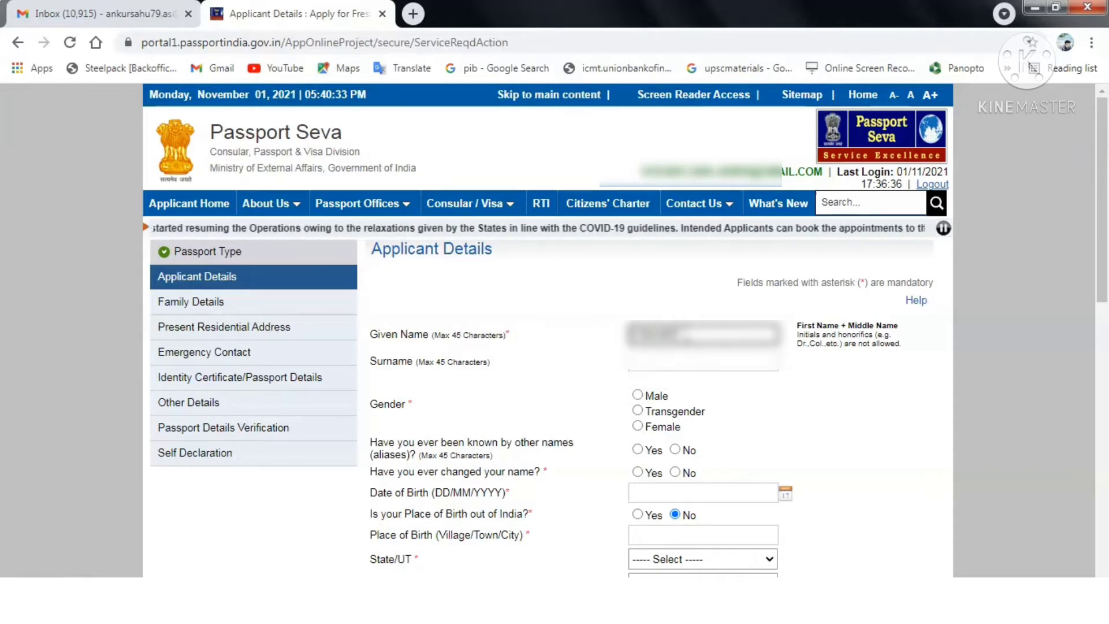
# Enter the applicant's given name and surname, select Male, and answer No to other names
pyautogui.press('Tab')
pyautogui.click(638, 395)
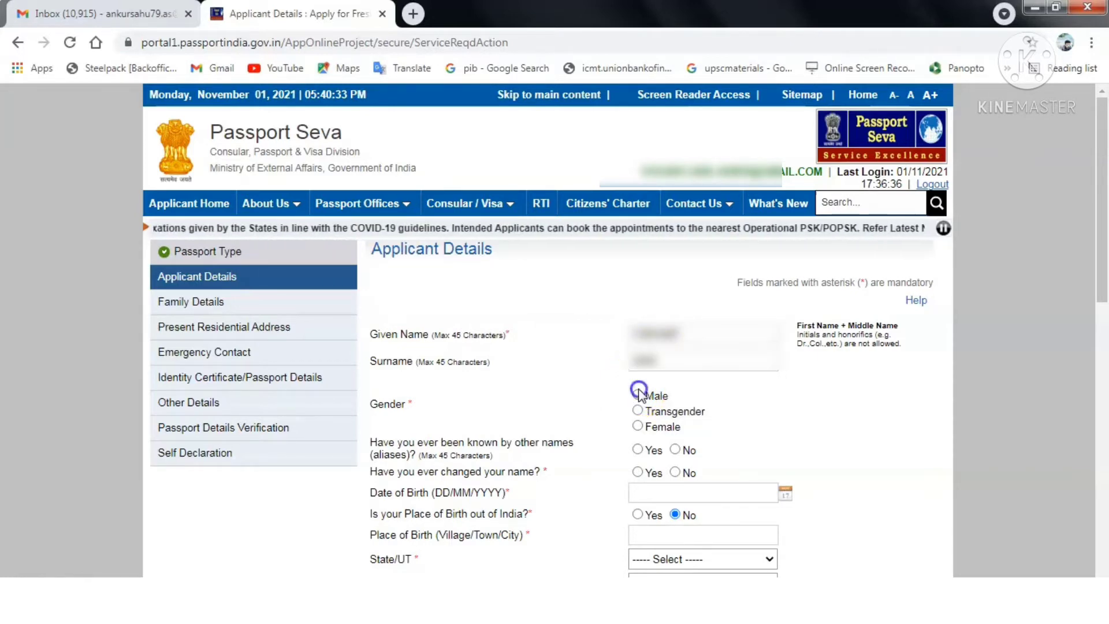
pyautogui.moveTo(1103, 244); pyautogui.dragTo(1105, 359)
pyautogui.click(676, 160)
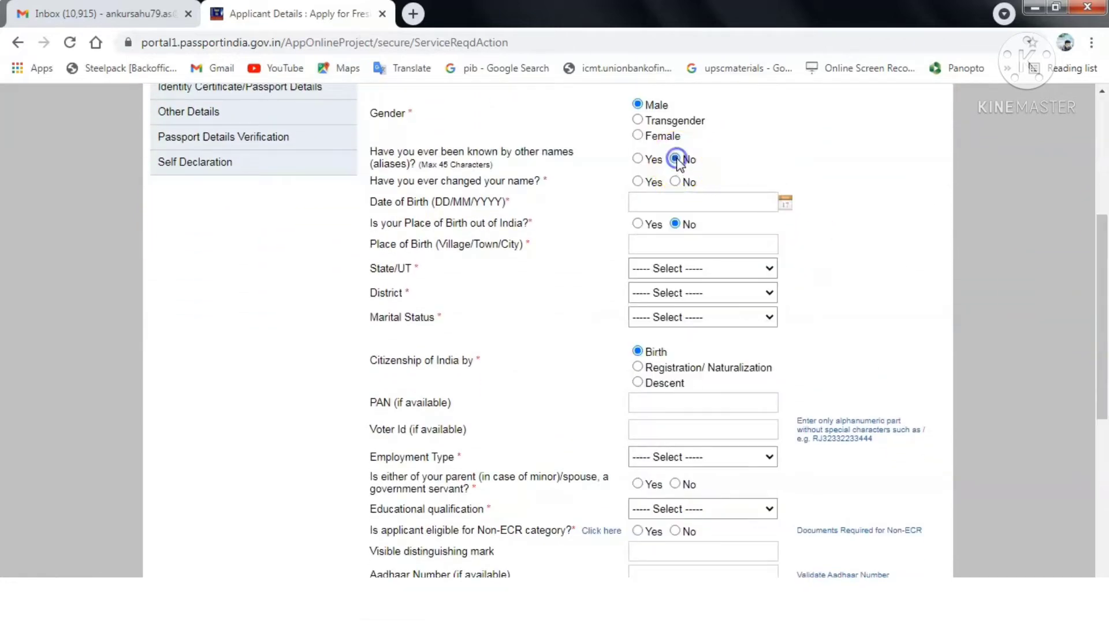
pyautogui.click(786, 203)
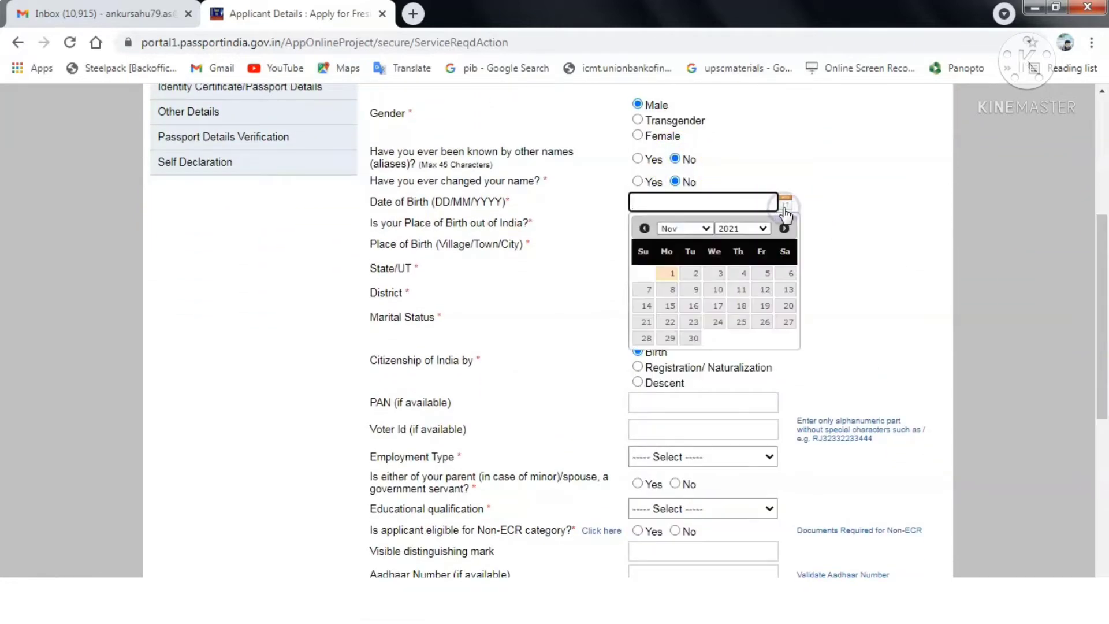
pyautogui.click(739, 227)
pyautogui.scroll(-5, 742, 347)
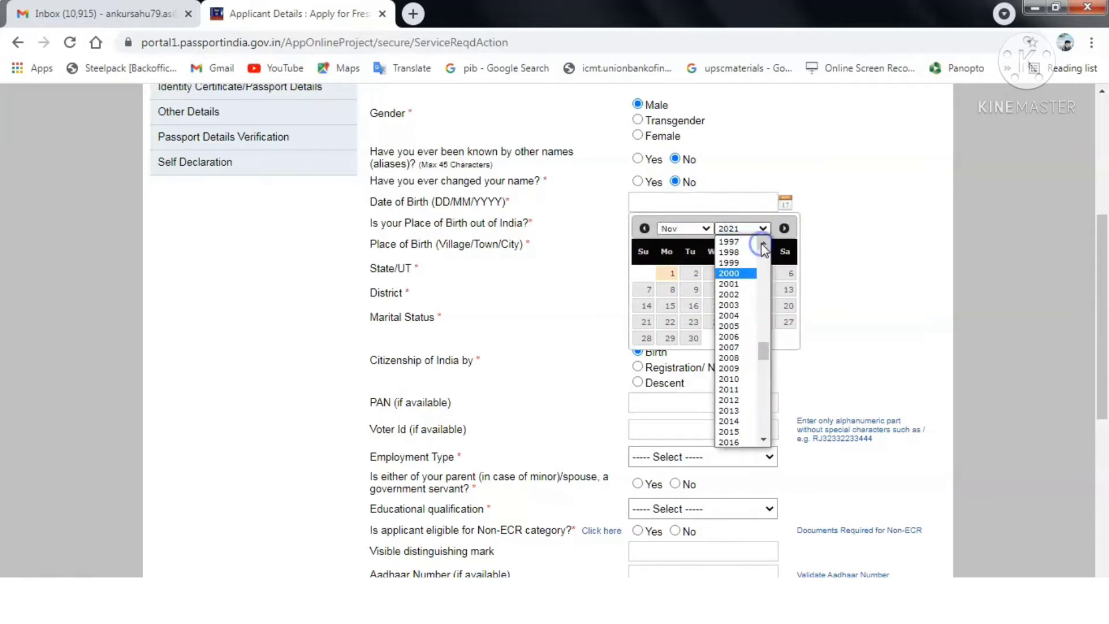
pyautogui.click(739, 358)
pyautogui.click(692, 231)
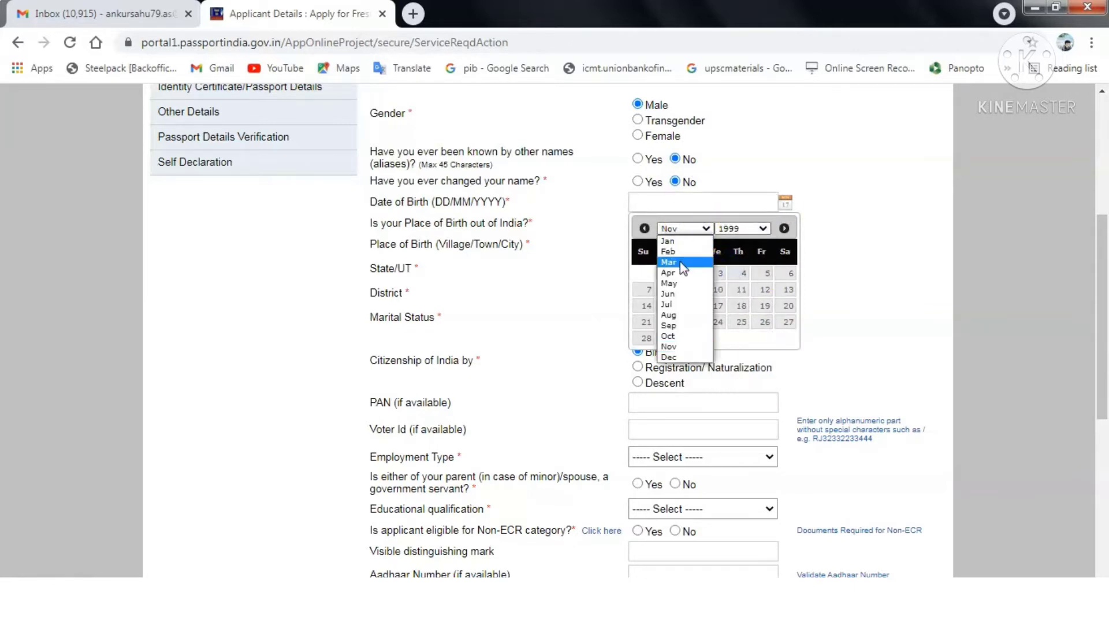
pyautogui.click(669, 262)
pyautogui.click(646, 305)
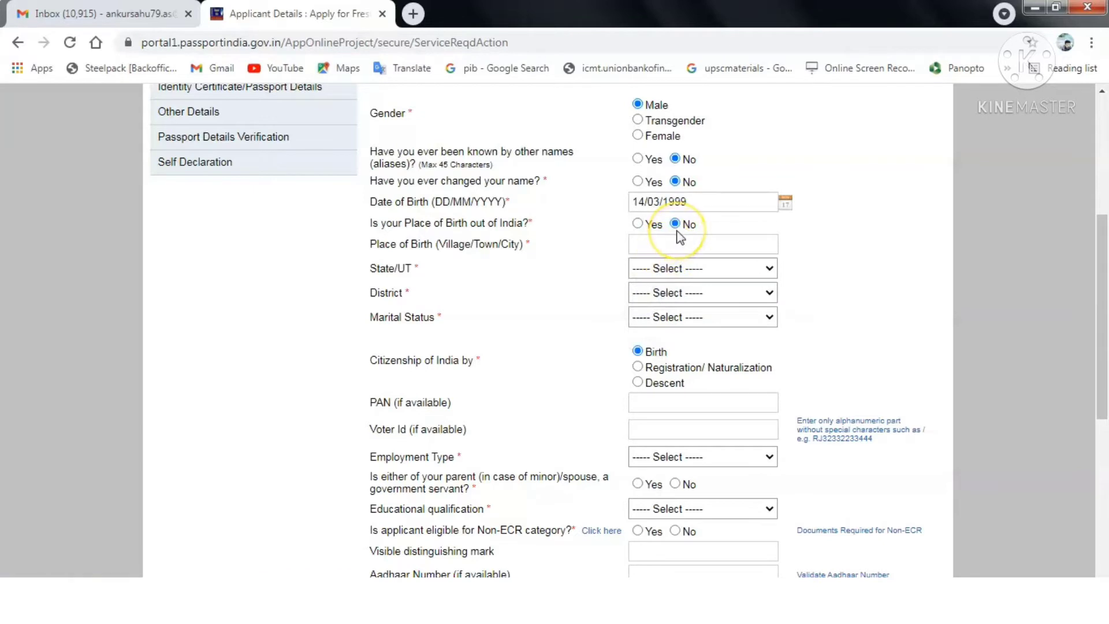
# Enter the place of birth with state Madhya Pradesh and district Jabalpur
pyautogui.click(667, 242)
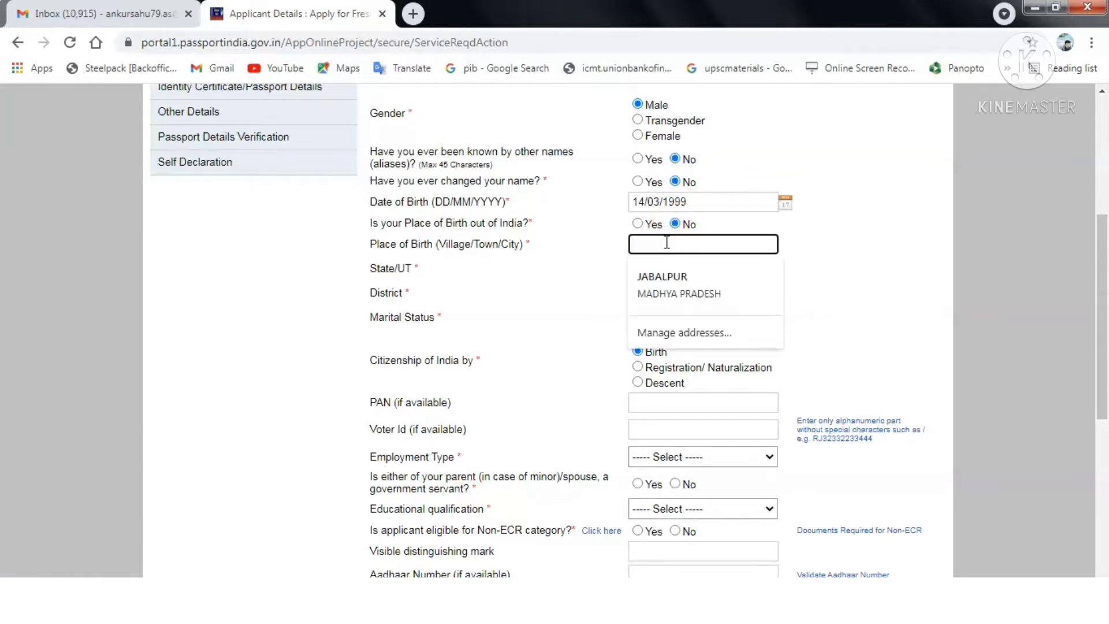
pyautogui.write('MAJHAULI')
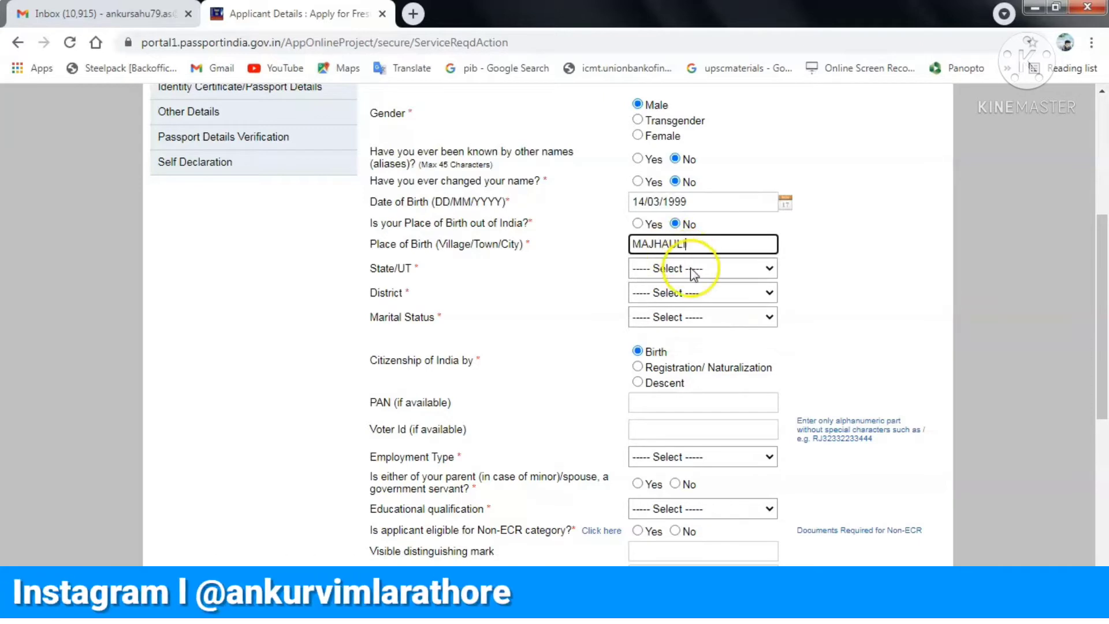
pyautogui.click(691, 268)
pyautogui.press('m')
pyautogui.press('Return')
pyautogui.click(684, 292)
pyautogui.press('j')
pyautogui.press('Return')
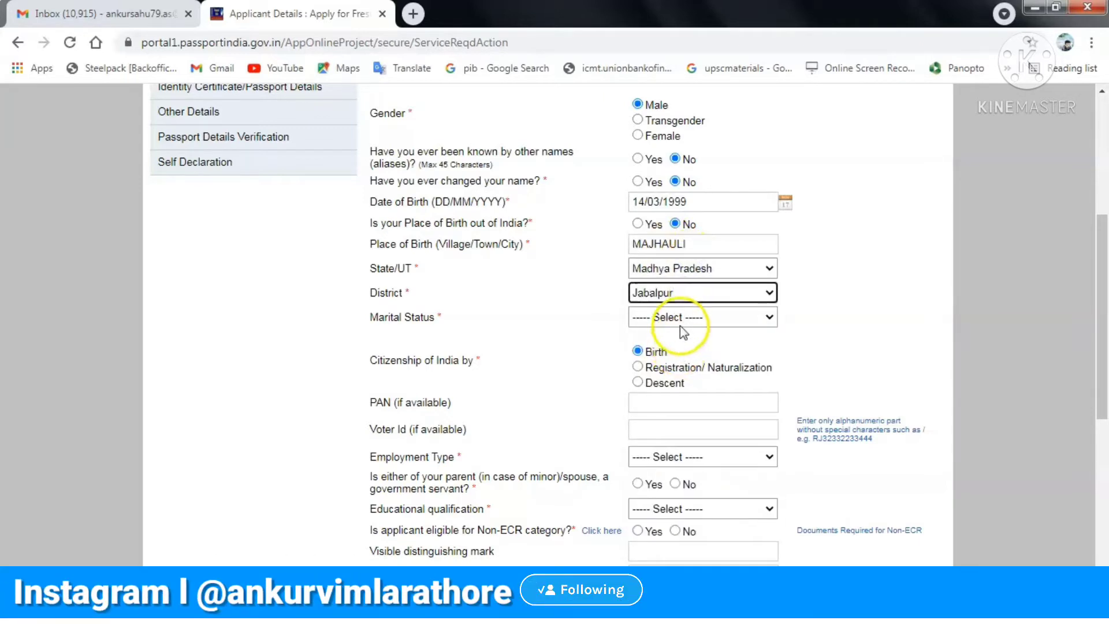
# Set marital status to Single and correct the place of birth to MAJHOLI
pyautogui.click(680, 318)
pyautogui.click(667, 377)
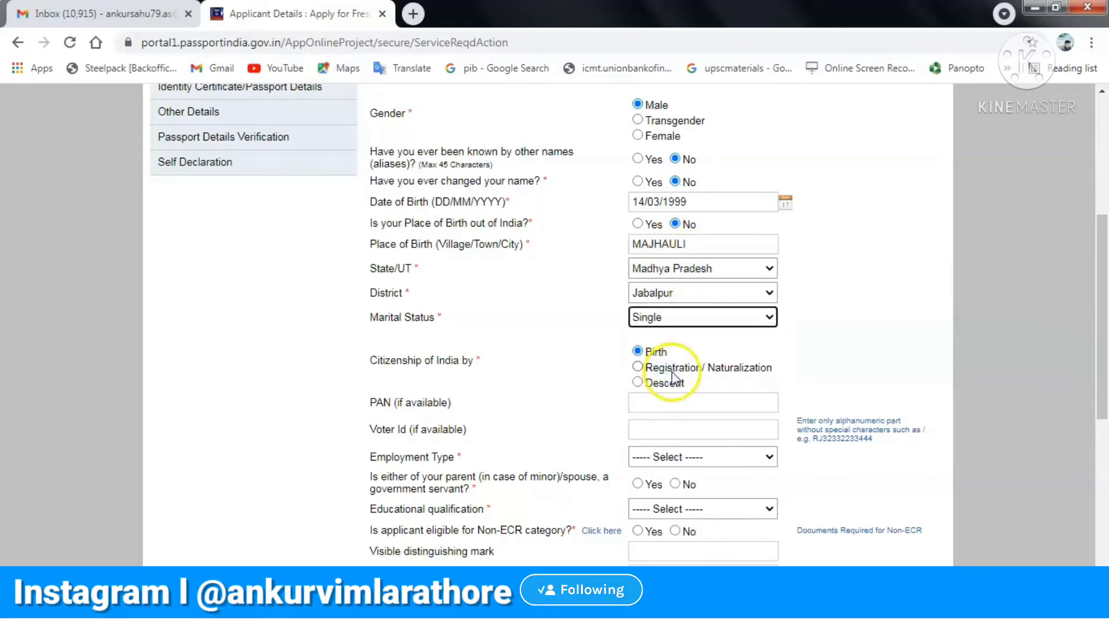
pyautogui.moveTo(1104, 294); pyautogui.dragTo(1104, 349)
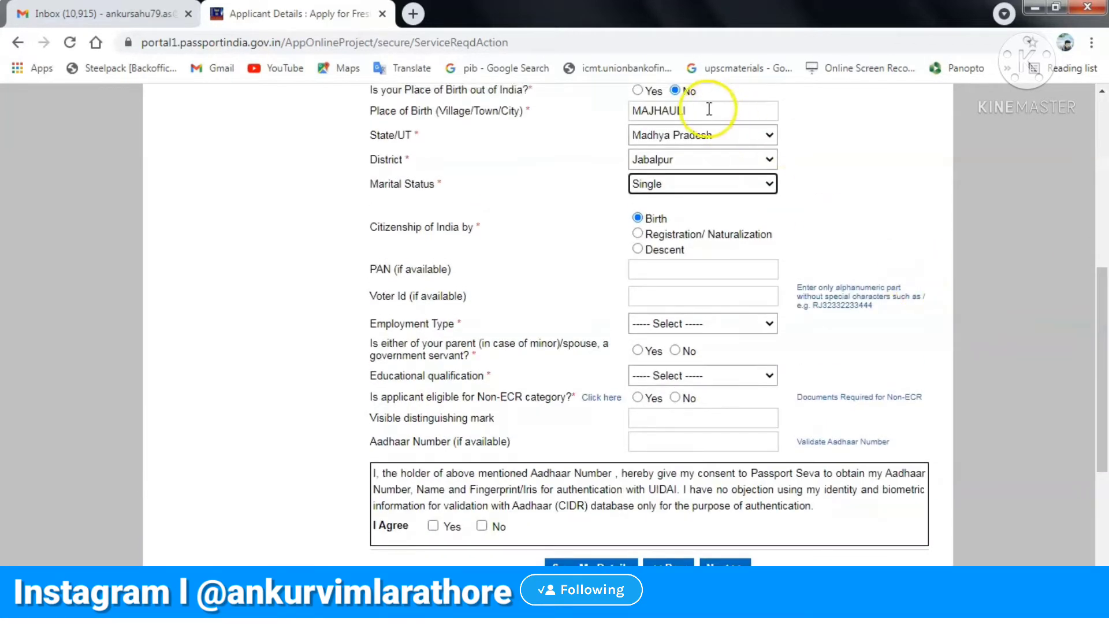
pyautogui.click(672, 111)
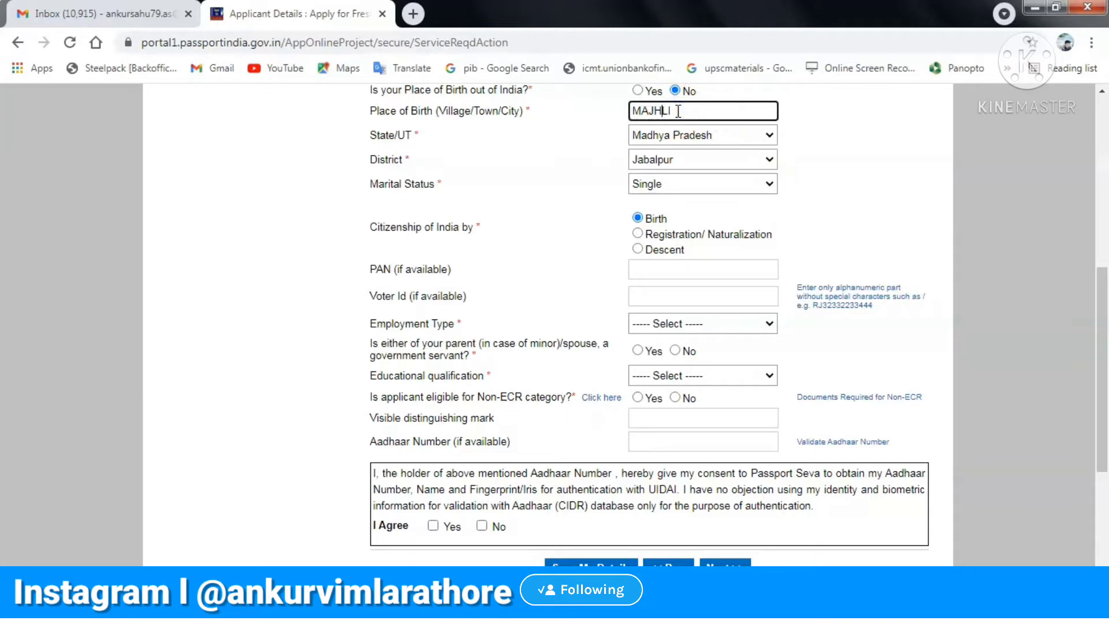
pyautogui.click(839, 169)
pyautogui.click(1101, 204)
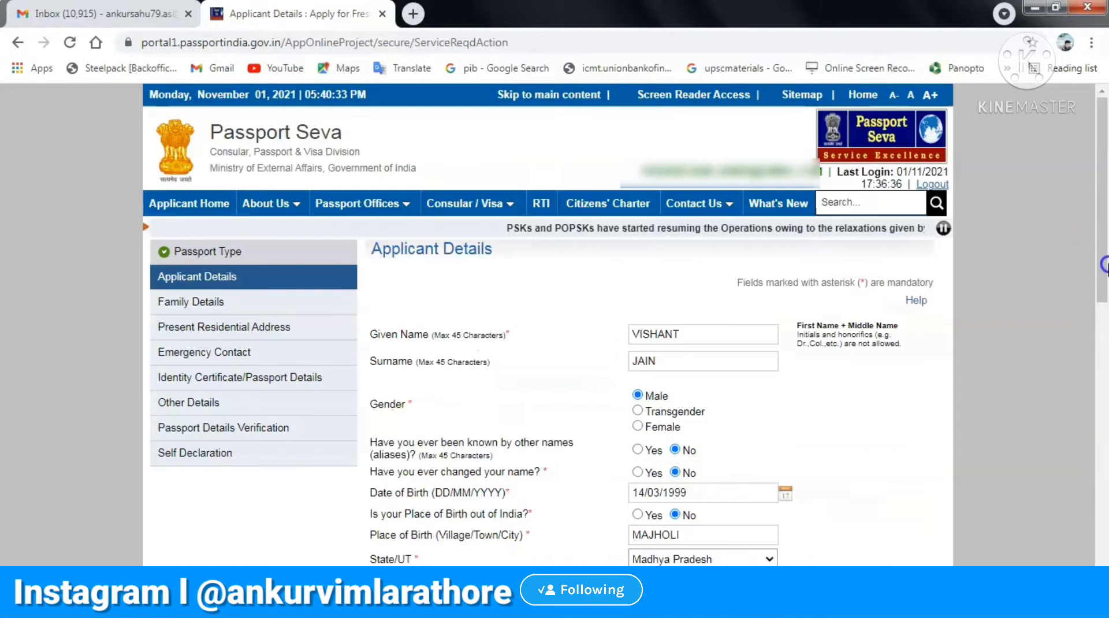
# Set employment type to Student and answer No to the government-servant question
pyautogui.moveTo(1102, 205); pyautogui.dragTo(1102, 398)
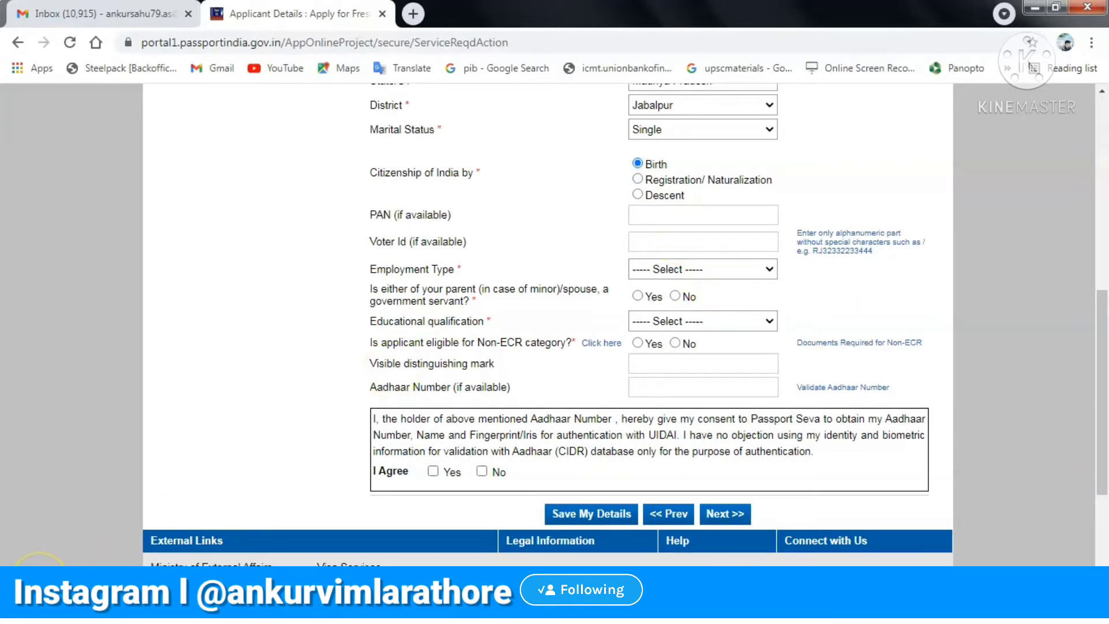
pyautogui.click(669, 274)
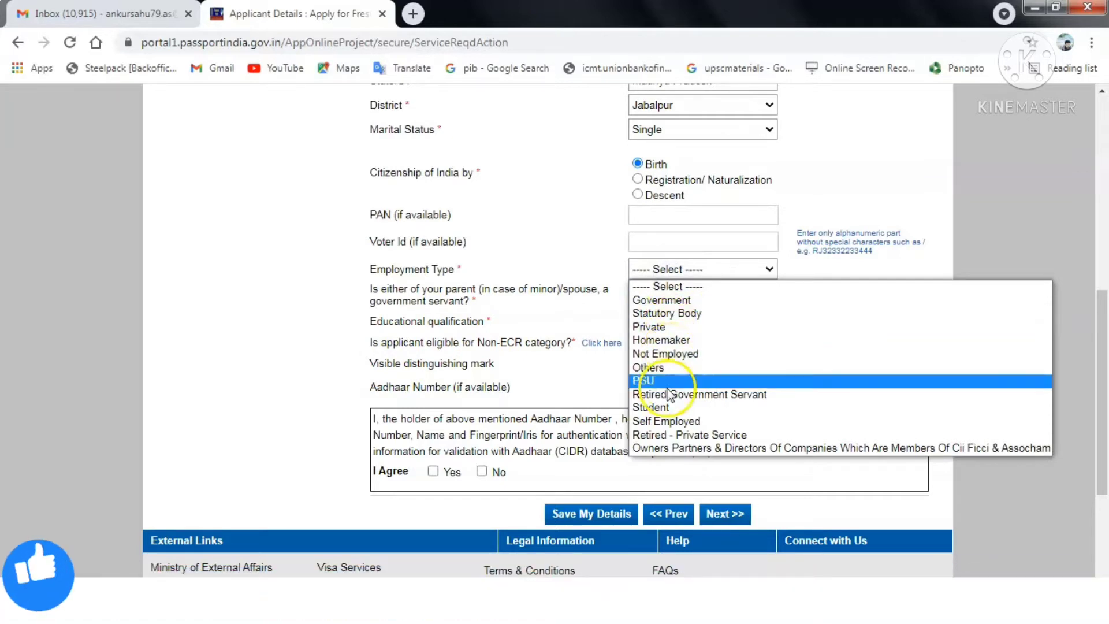
pyautogui.click(664, 407)
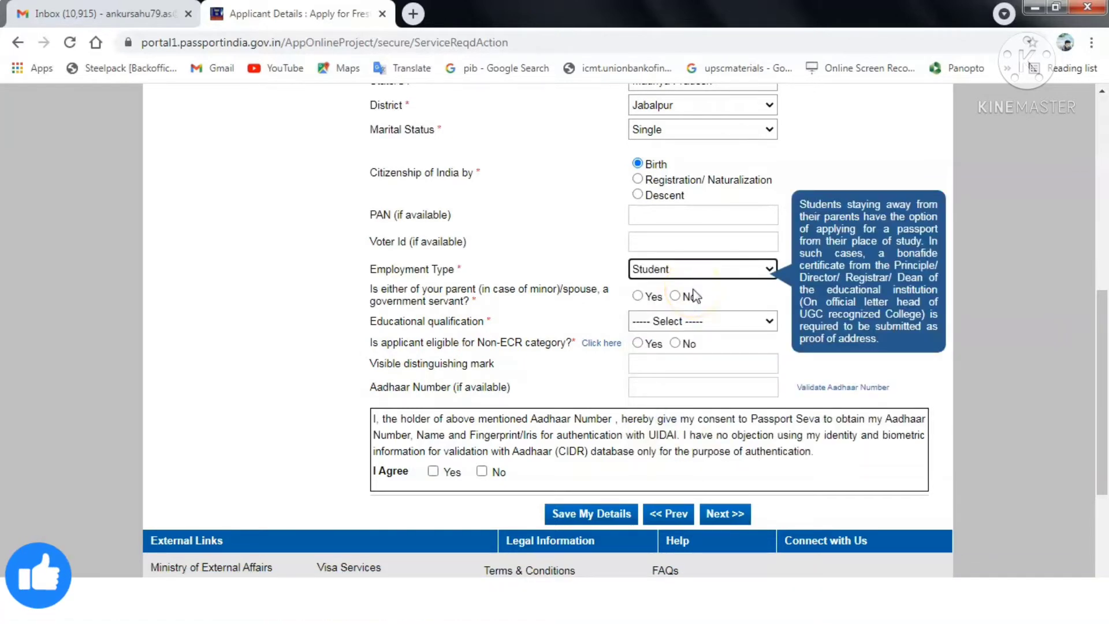
pyautogui.click(637, 297)
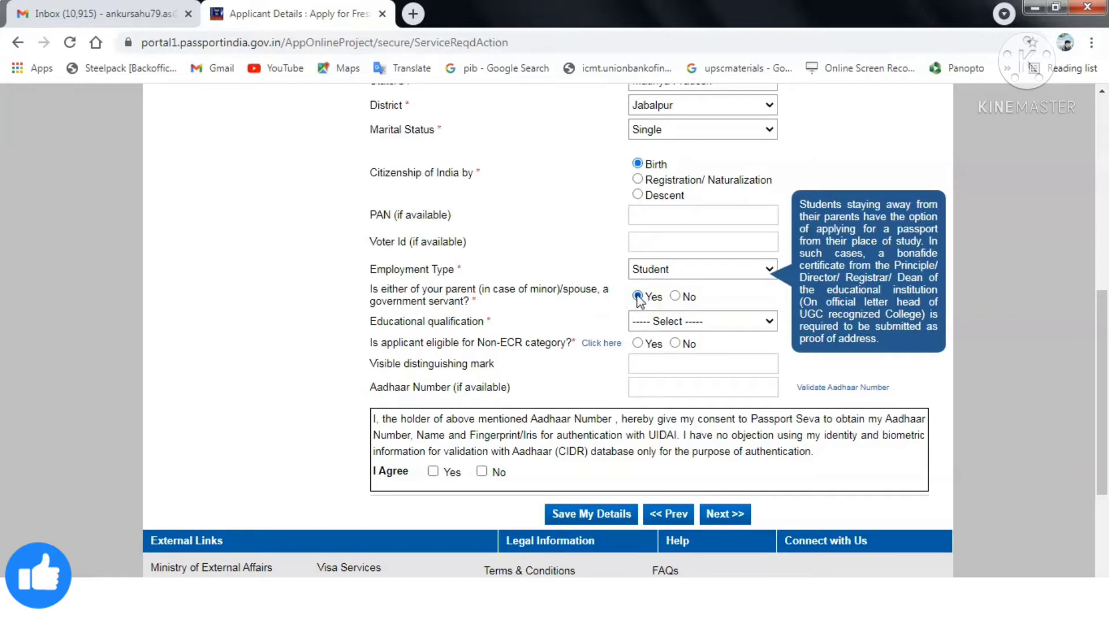
pyautogui.click(674, 296)
pyautogui.click(973, 300)
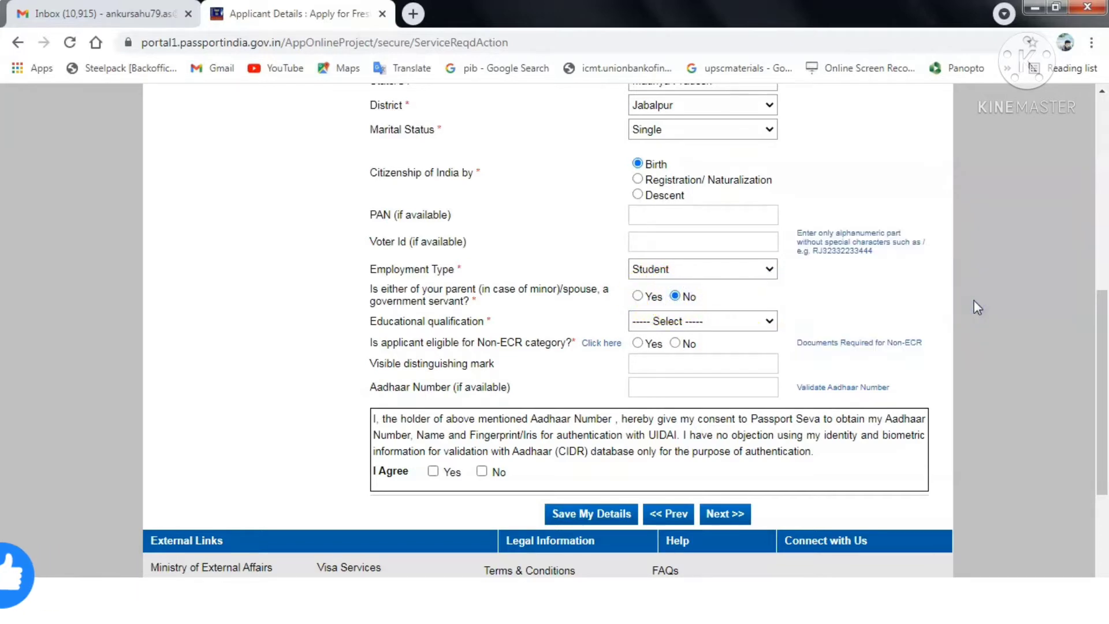
# Enter the PAN and choose Graduate And Above as educational qualification
pyautogui.click(686, 213)
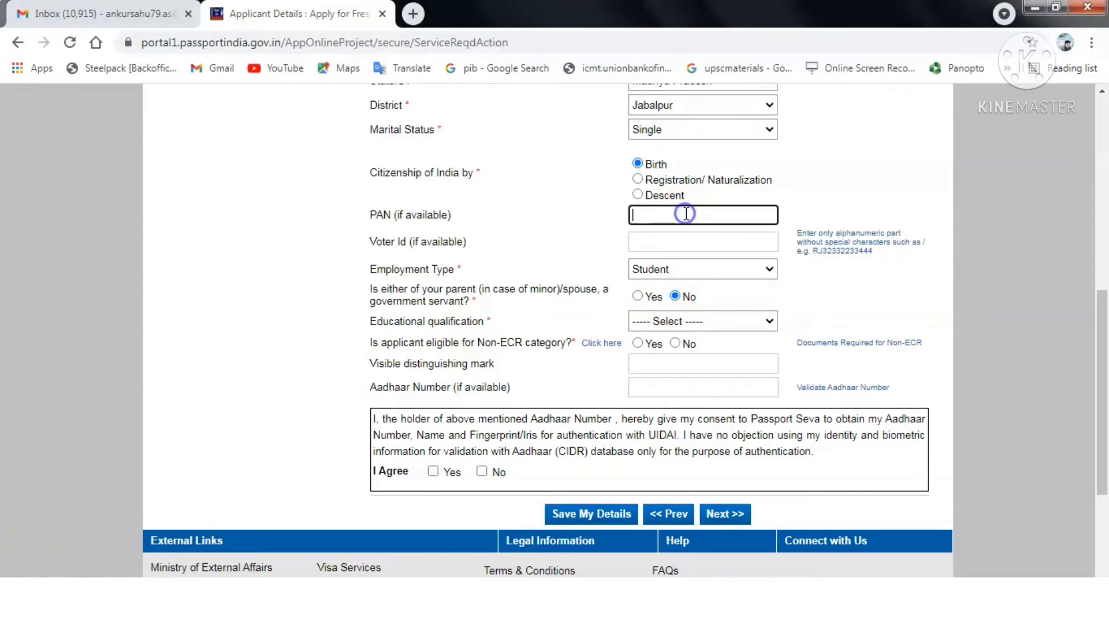
pyautogui.write('B')
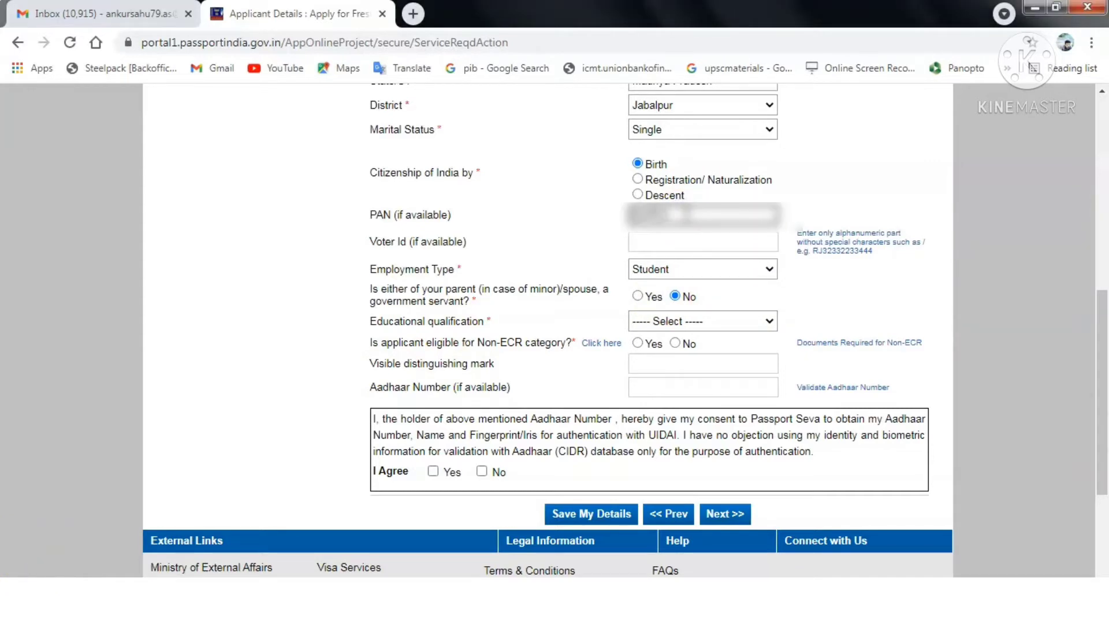
pyautogui.click(565, 263)
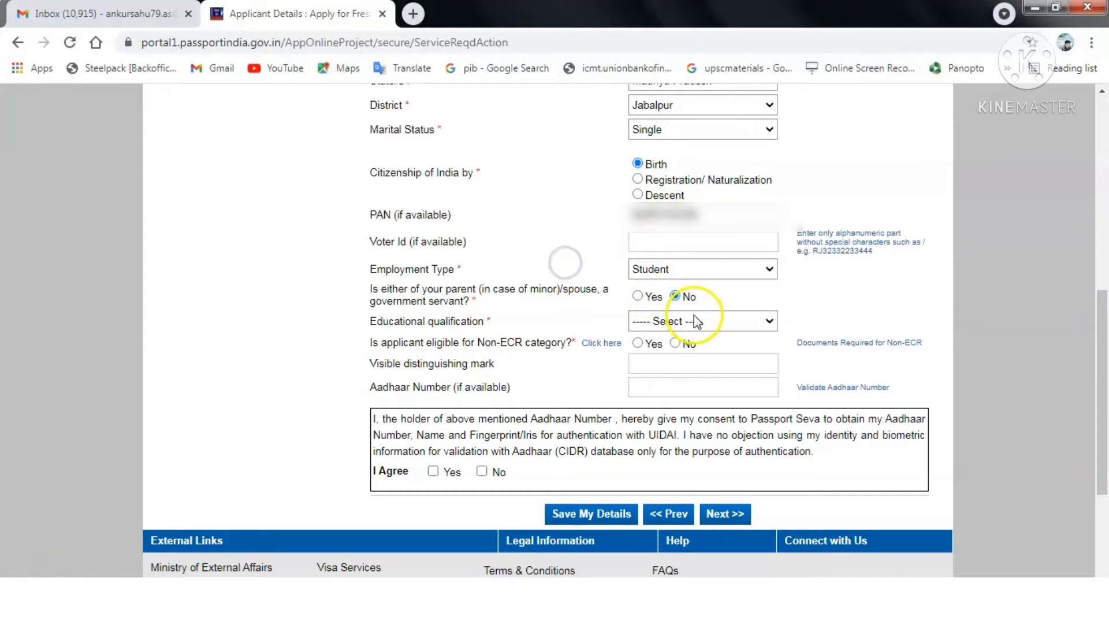
pyautogui.click(697, 322)
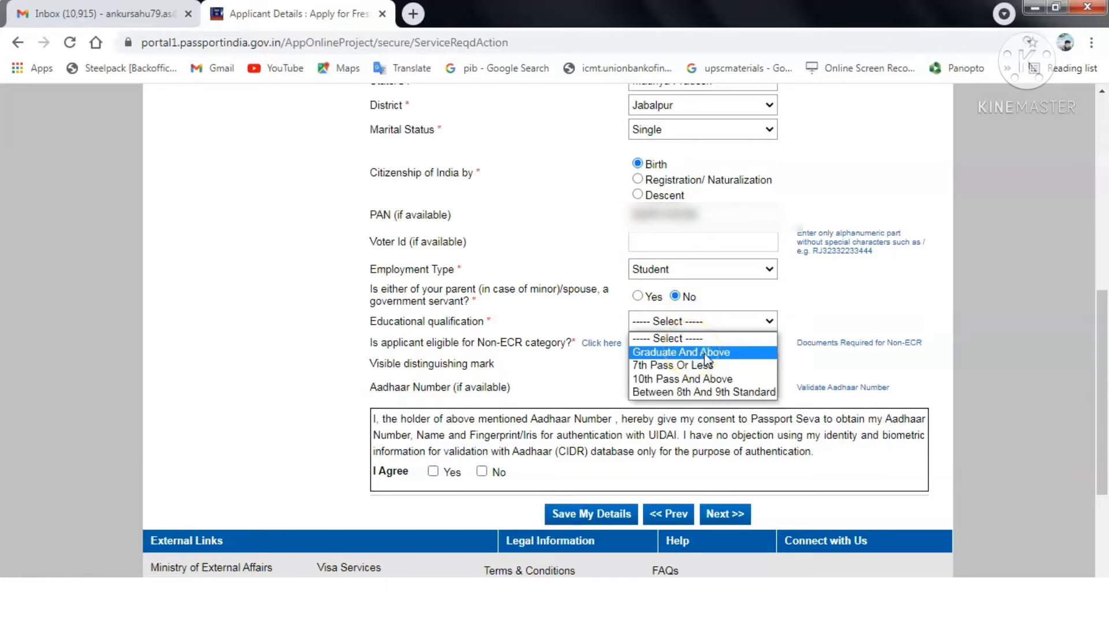
pyautogui.click(705, 352)
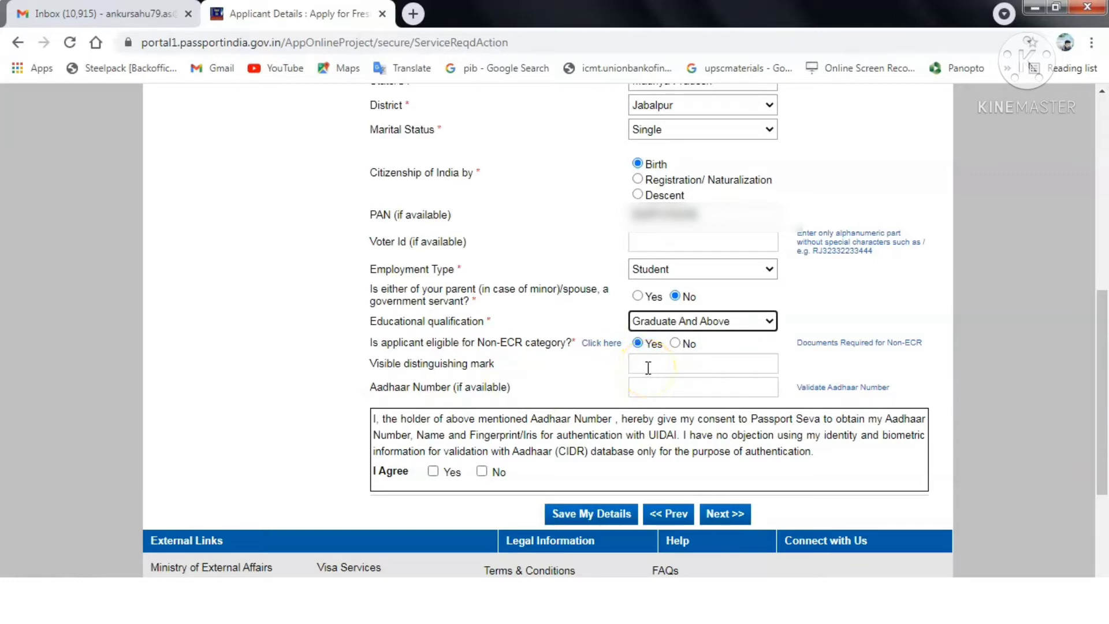
# Review the Non-ECR explanation, enter MOLE ON FACE as distinguishing mark, and add the Aadhaar number
pyautogui.click(601, 344)
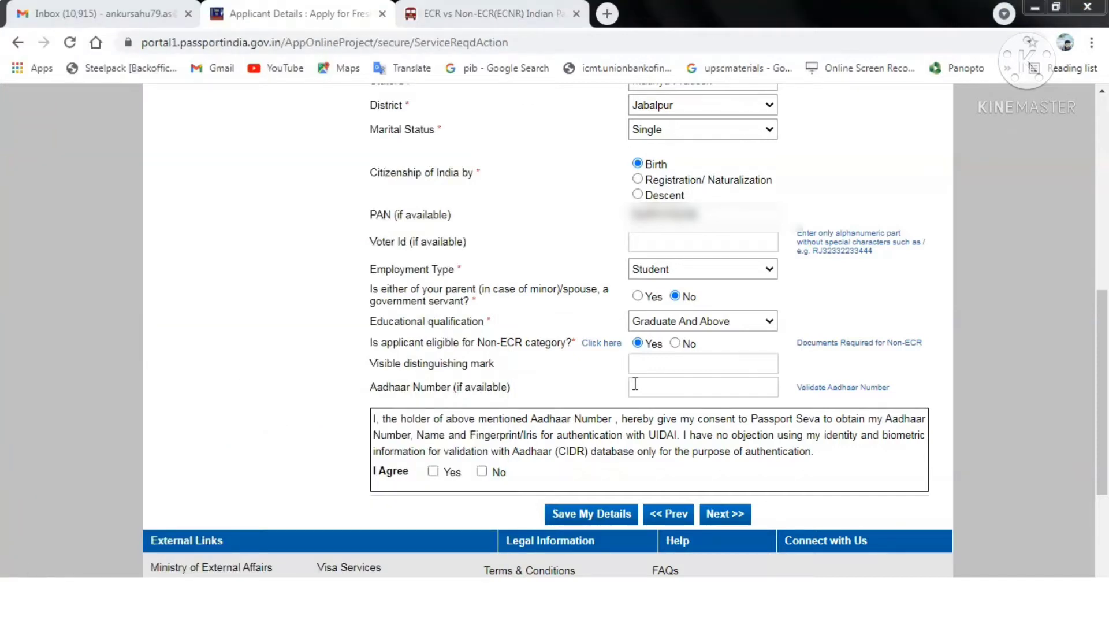
pyautogui.click(724, 365)
pyautogui.click(710, 366)
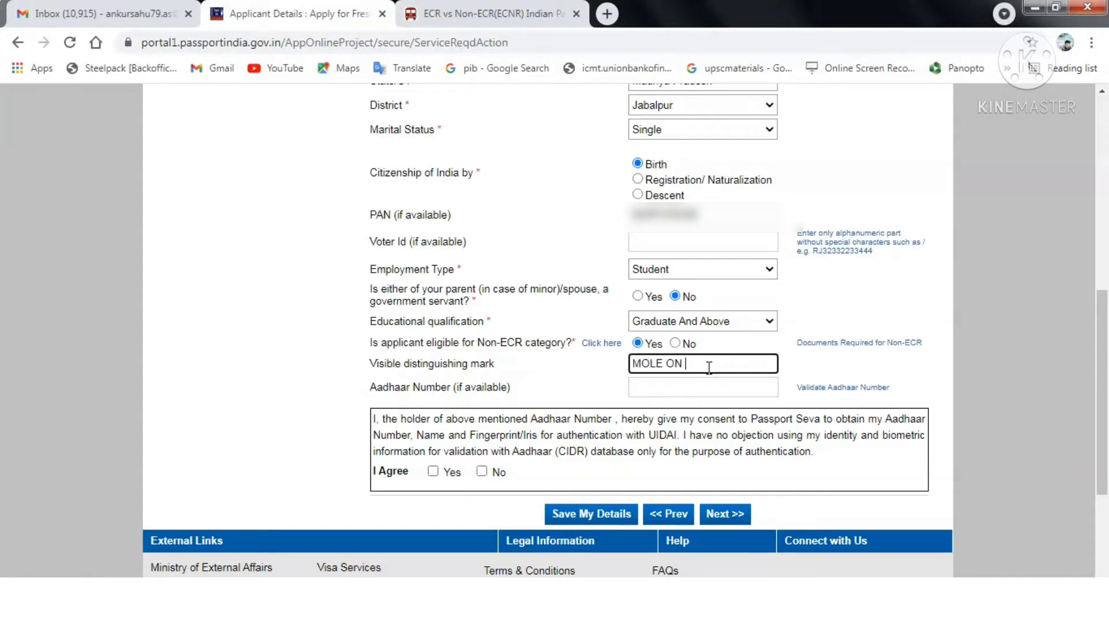
pyautogui.click(658, 385)
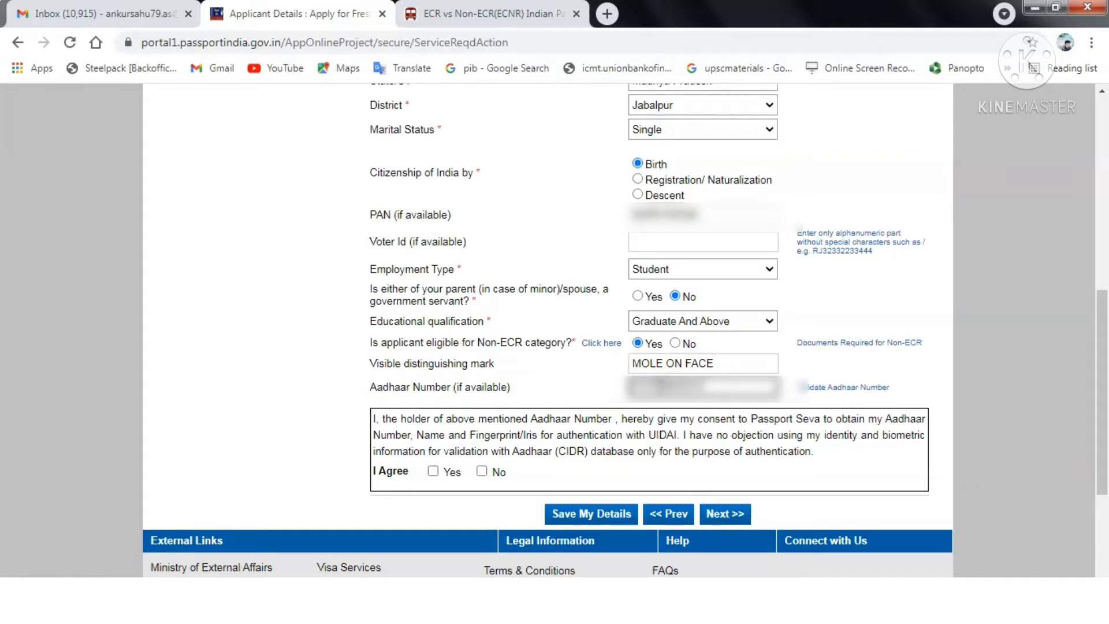
# Agree to Aadhaar authentication, save the applicant details, and continue to Family Details
pyautogui.click(433, 483)
pyautogui.click(610, 524)
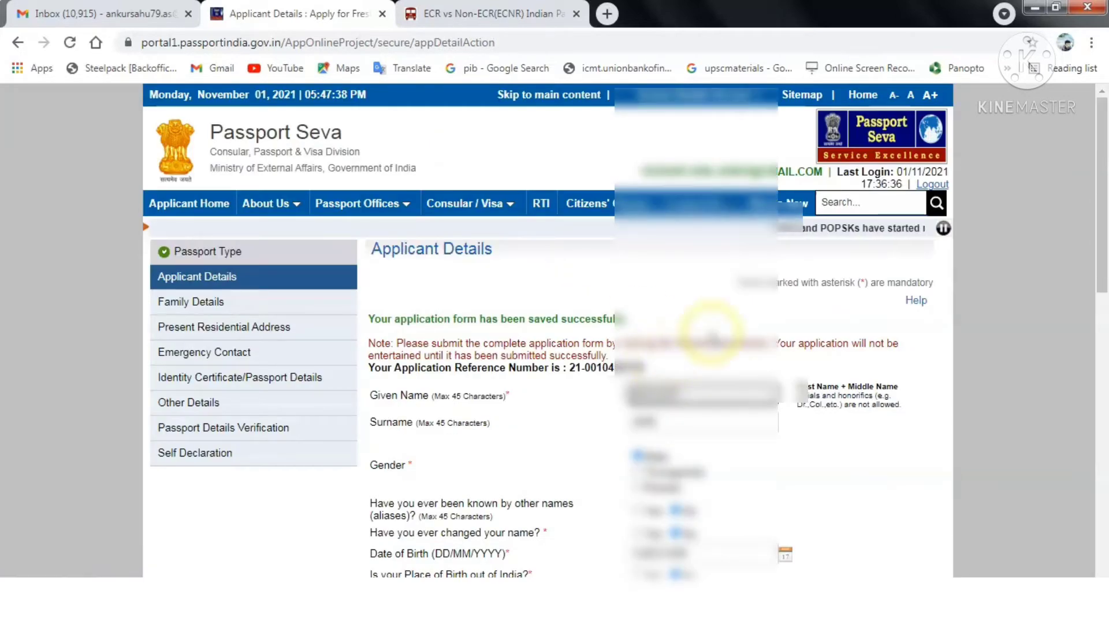
pyautogui.moveTo(1101, 219); pyautogui.dragTo(1104, 295)
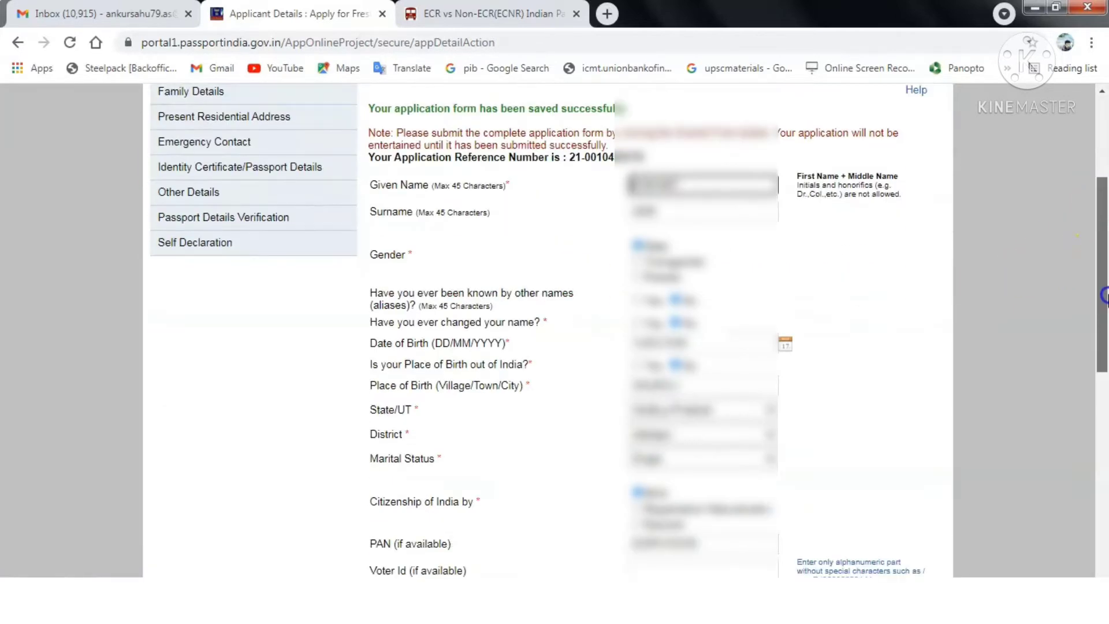
pyautogui.scroll(-7, 462, 346)
pyautogui.click(434, 406)
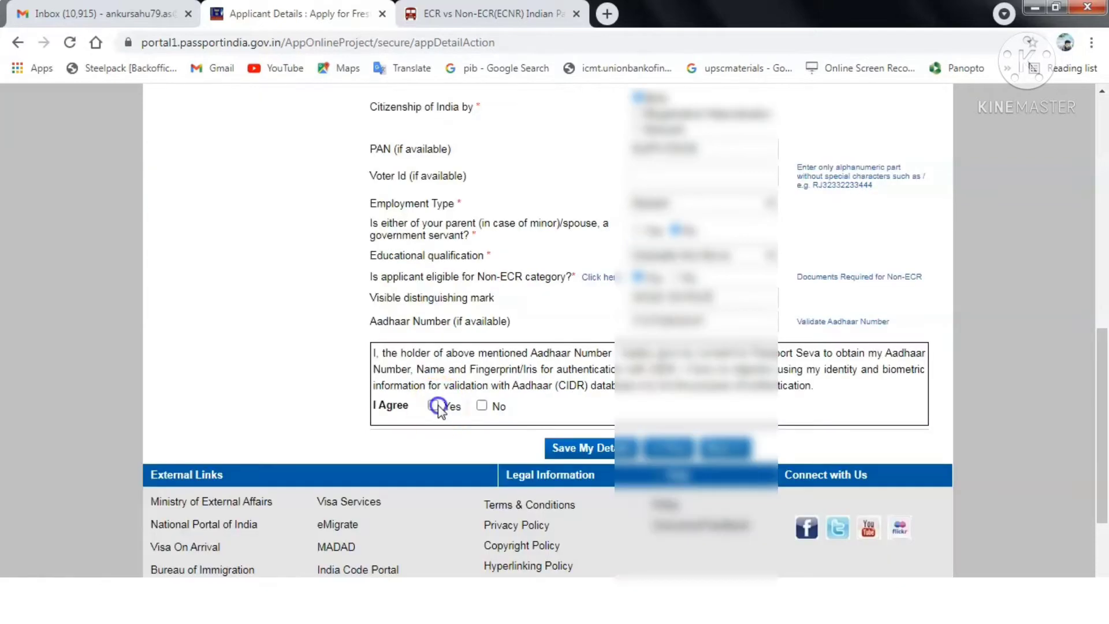
pyautogui.scroll(1, 508, 416)
pyautogui.click(719, 512)
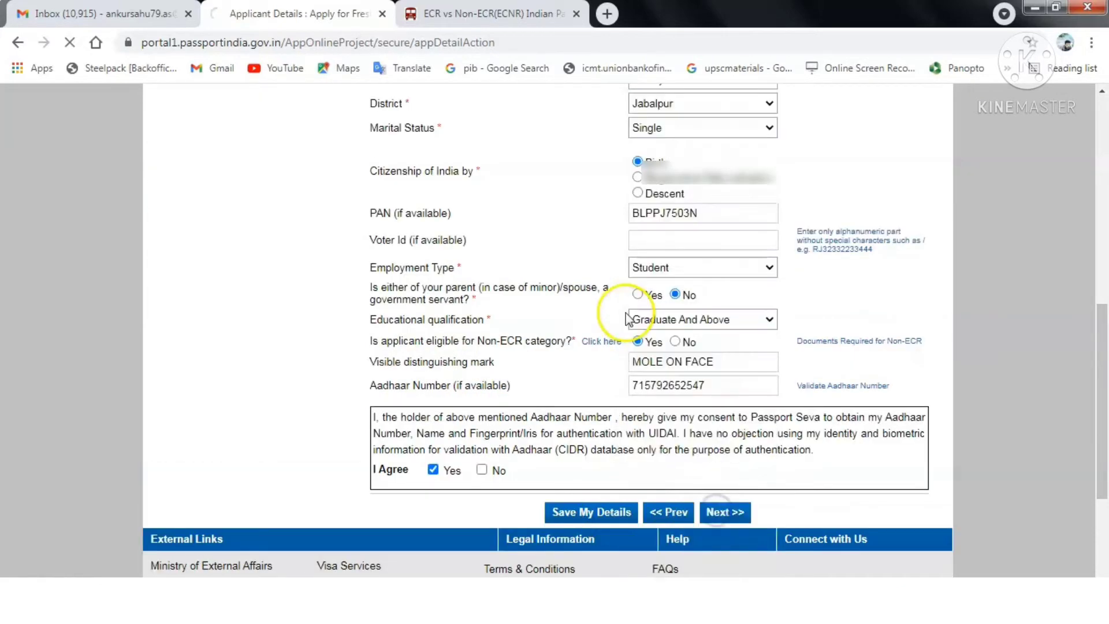
pyautogui.click(636, 363)
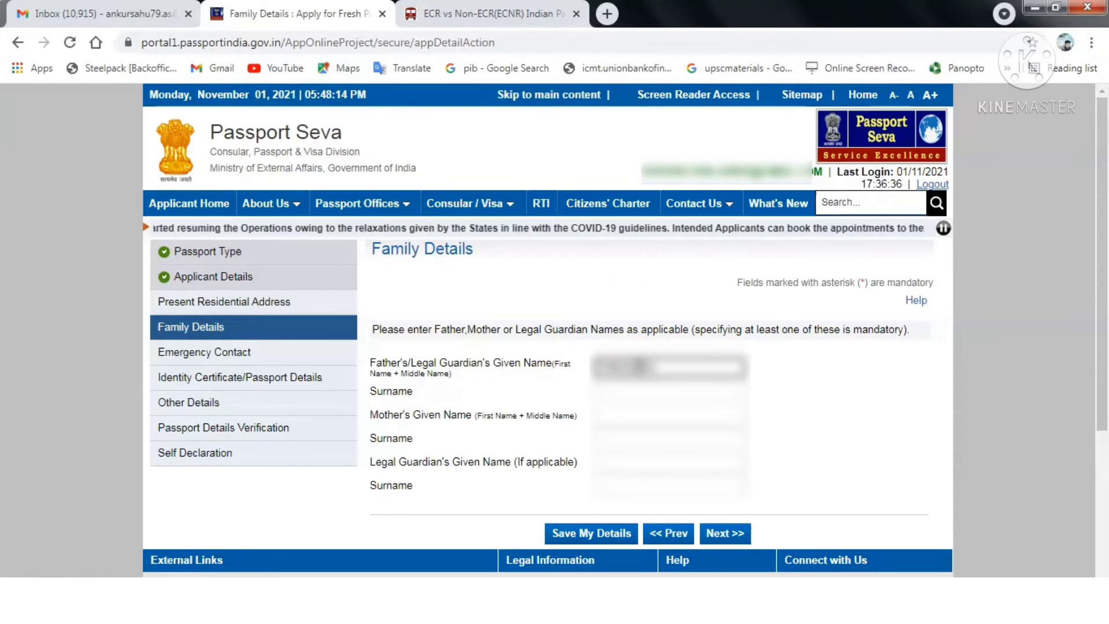
# Enter the father's and mother's given names and surnames
pyautogui.press('Tab')
pyautogui.press('Tab')
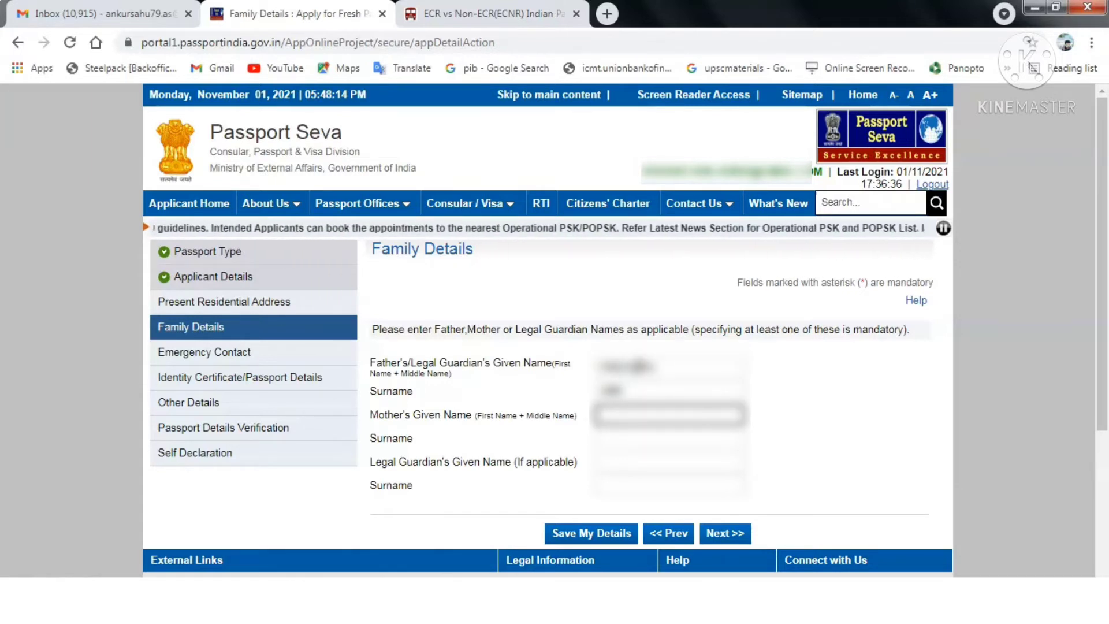
pyautogui.write('??????')
pyautogui.press('Tab')
pyautogui.write('???')
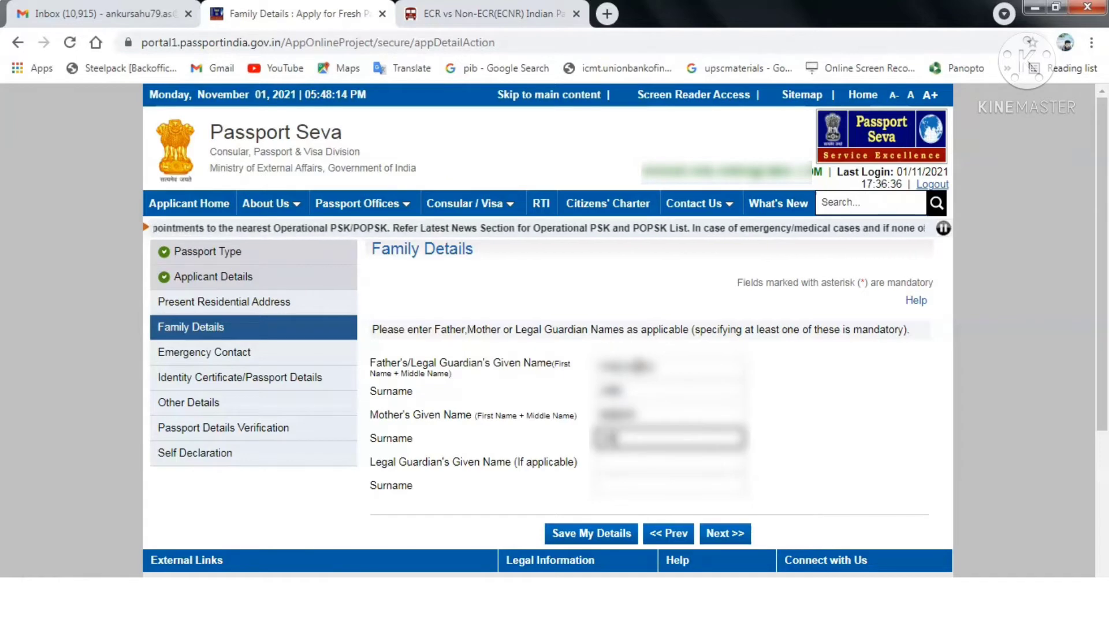
pyautogui.click(847, 467)
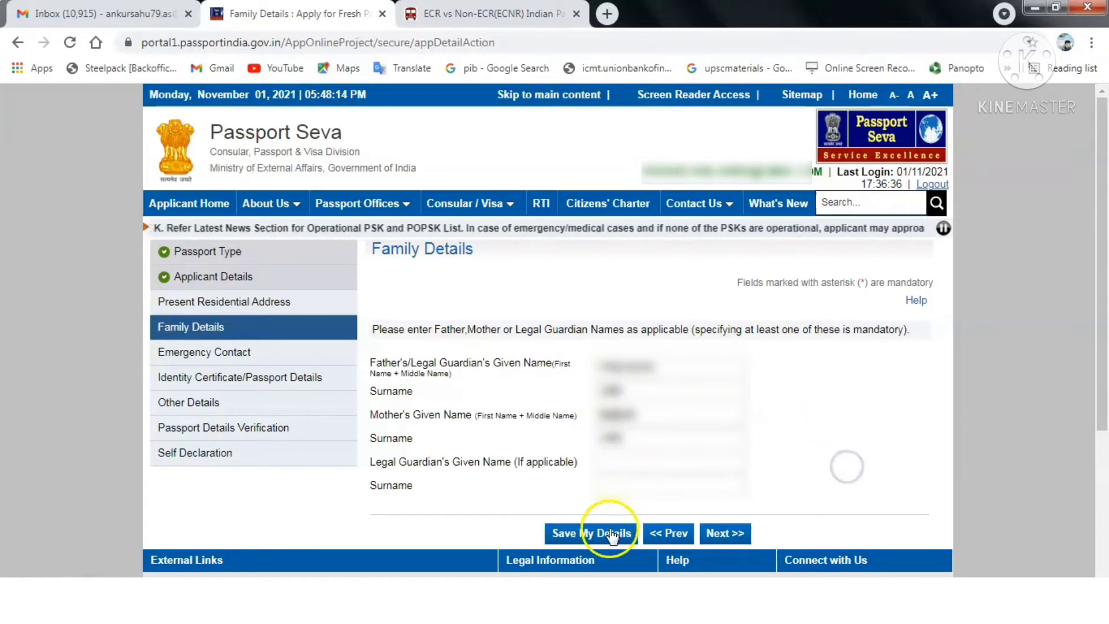
# Save the family details and continue to the present residential address section
pyautogui.click(611, 534)
pyautogui.moveTo(1104, 309); pyautogui.dragTo(1105, 348)
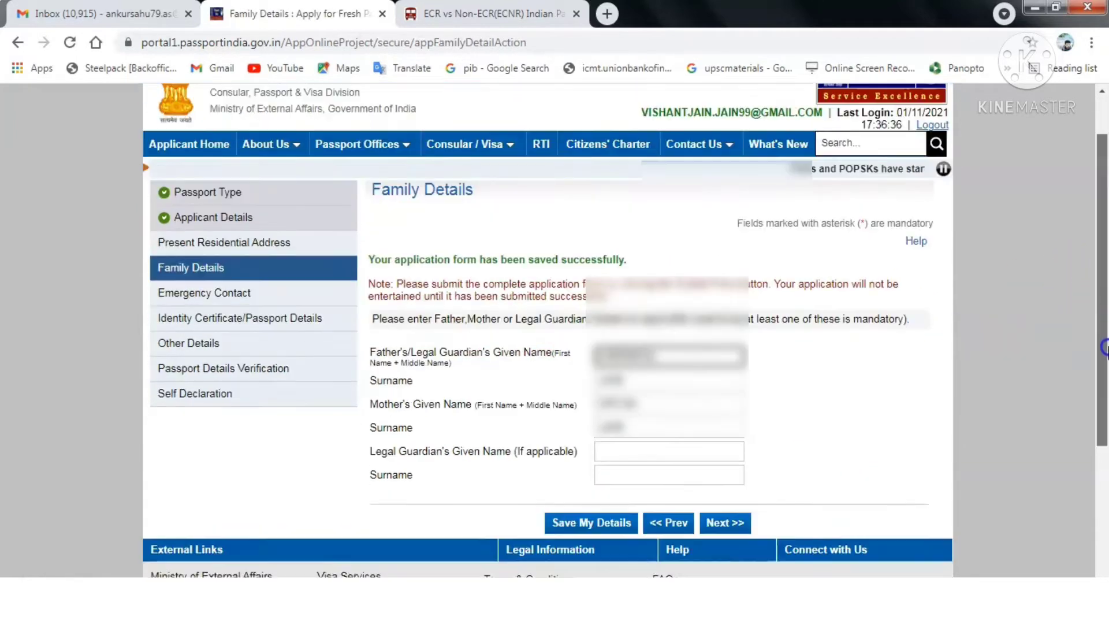
pyautogui.scroll(1, 1104, 348)
pyautogui.click(719, 465)
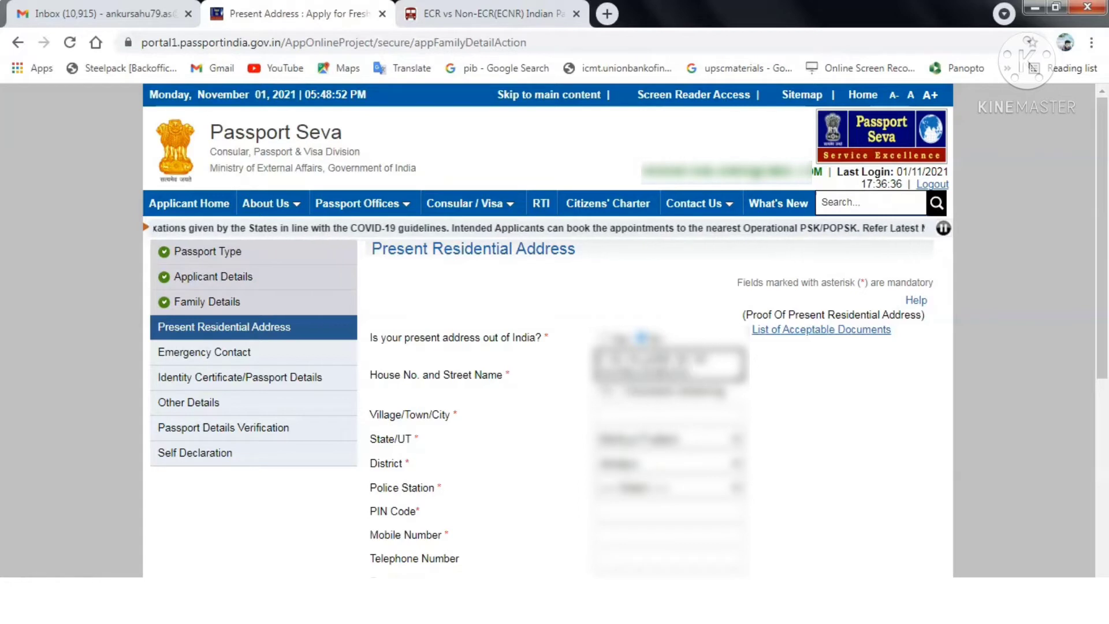
# Enter the present address city starting 'JA' and choose the local police station
pyautogui.click(632, 417)
pyautogui.write('JA')
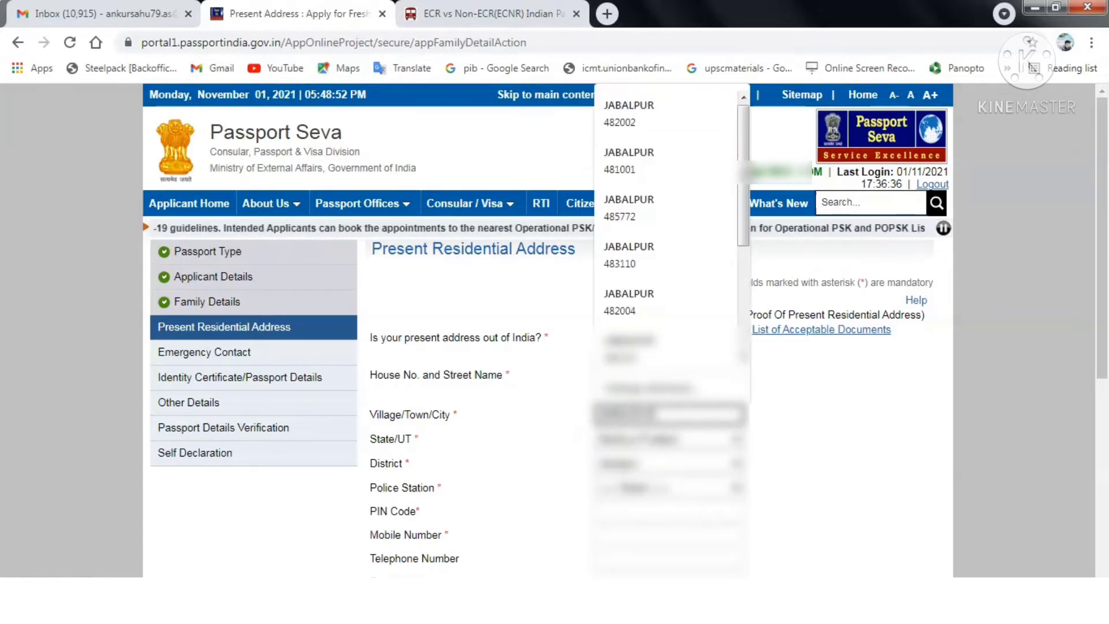
pyautogui.click(665, 488)
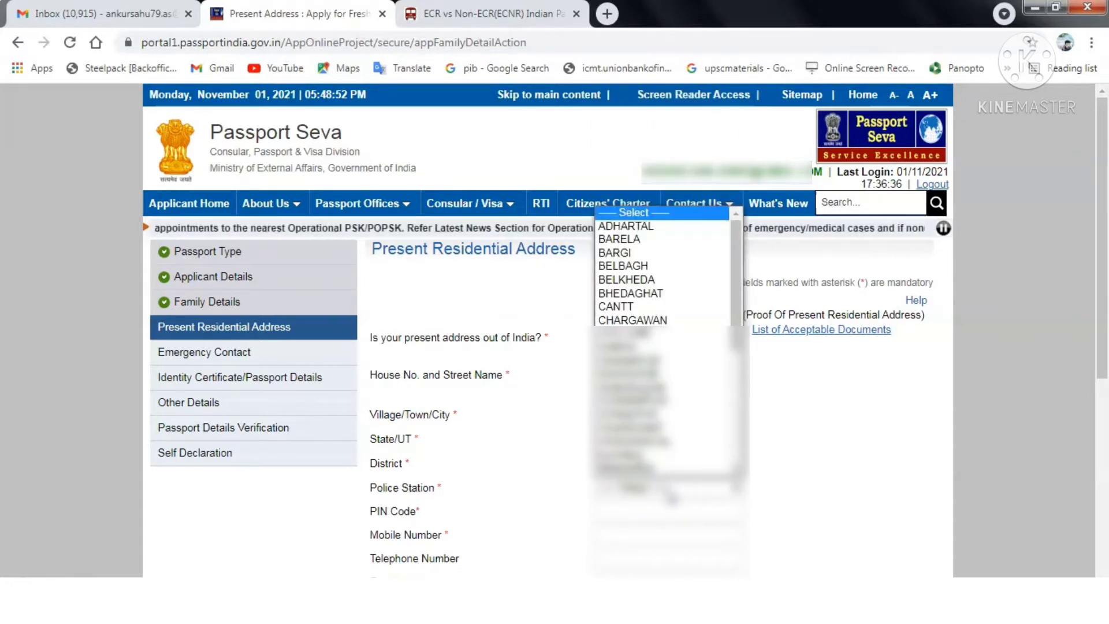
pyautogui.scroll(-3, 672, 497)
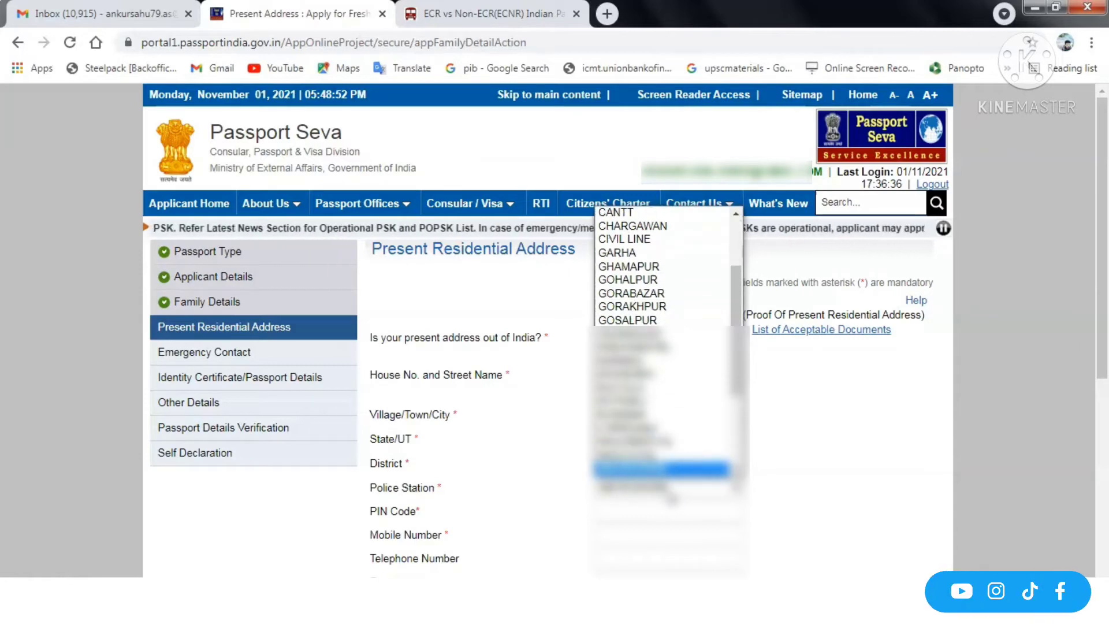
pyautogui.scroll(-1, 670, 495)
pyautogui.click(661, 491)
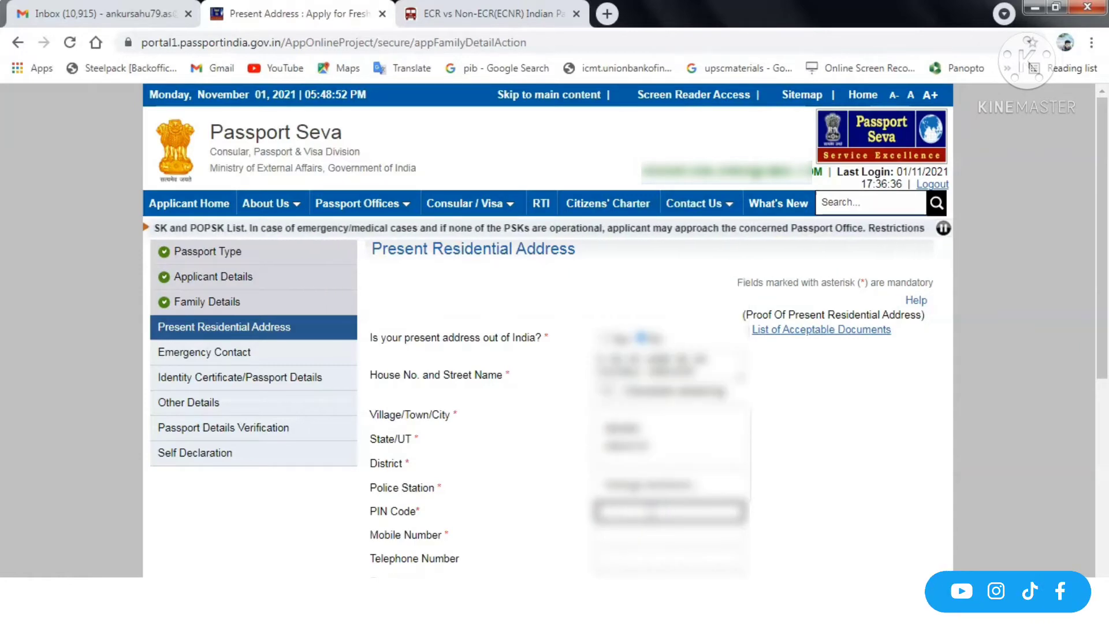
# Fill in the mobile number and e-mail id for the present address
pyautogui.click(639, 536)
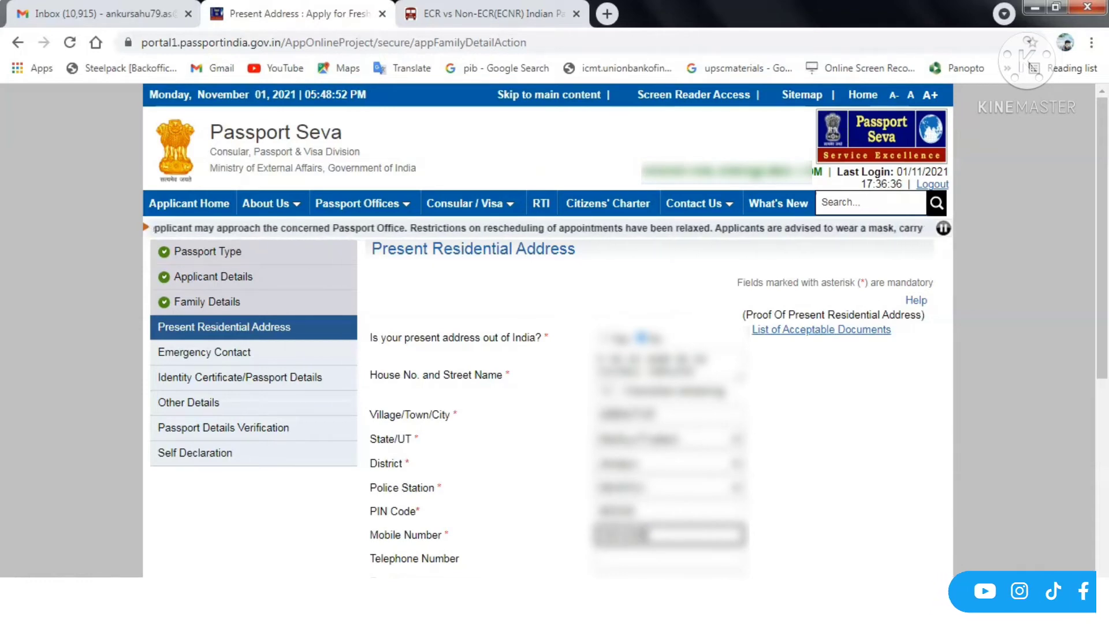
pyautogui.click(892, 470)
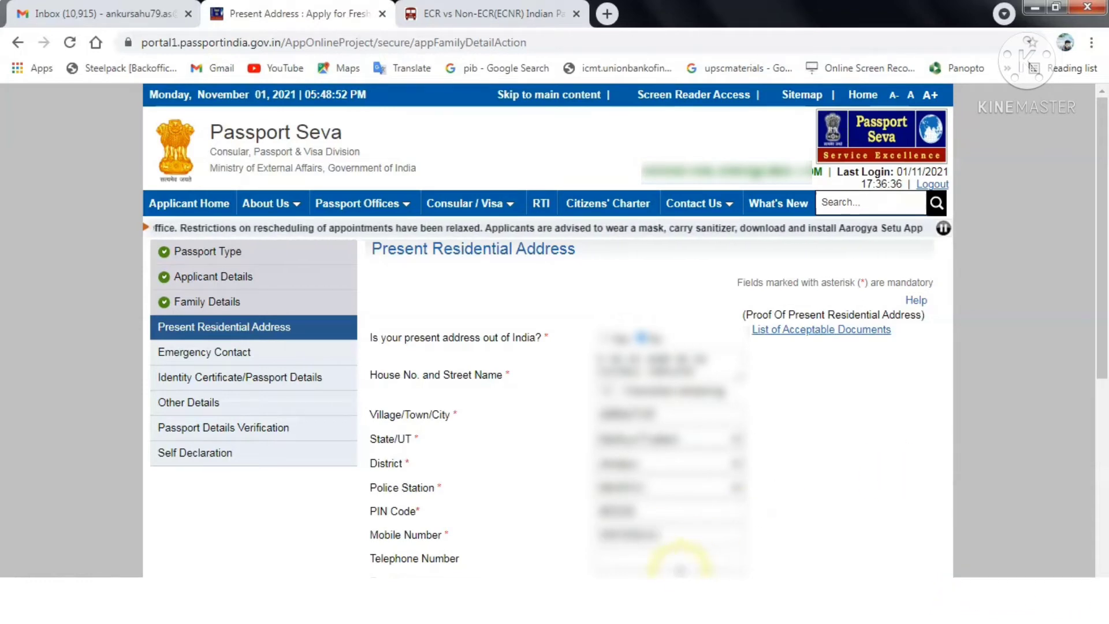
pyautogui.moveTo(1101, 302); pyautogui.dragTo(1096, 354)
pyautogui.click(625, 454)
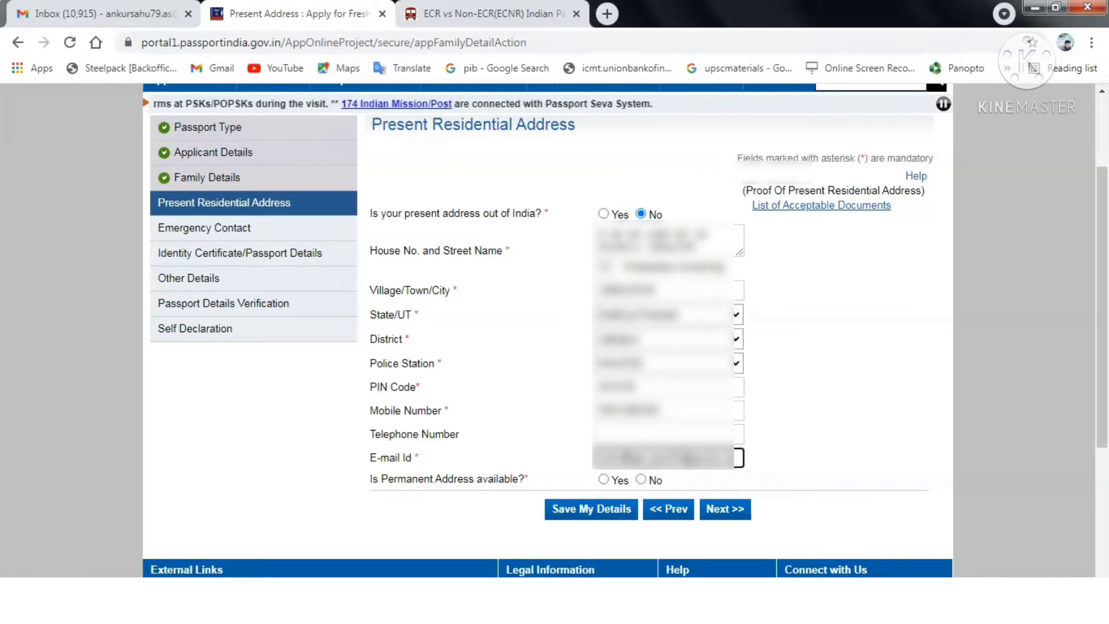
pyautogui.click(847, 460)
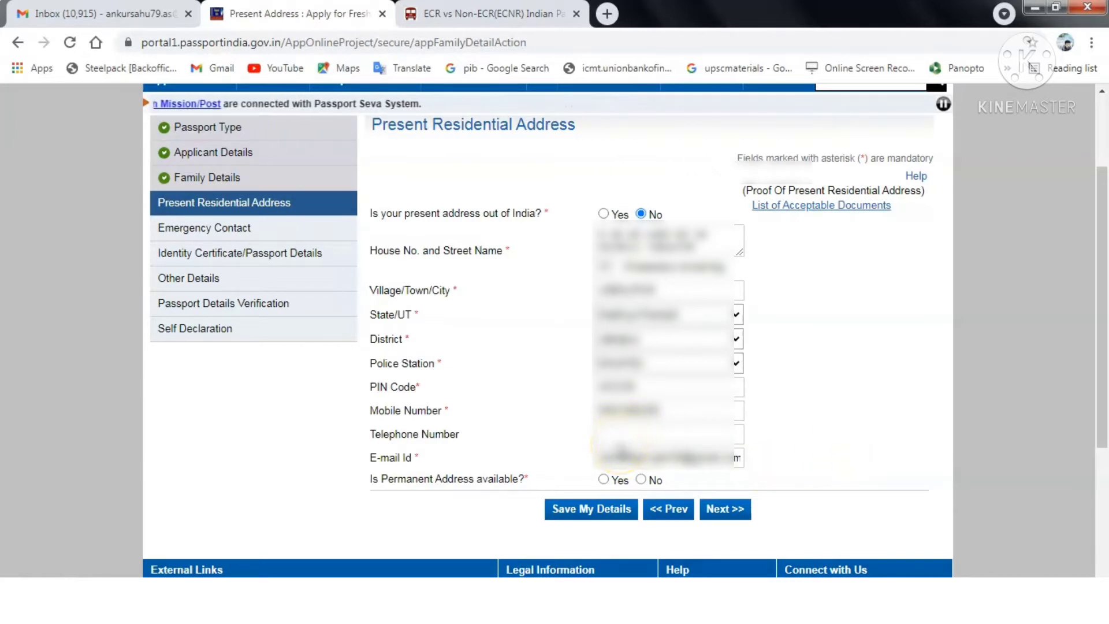
# Answer No to having a permanent address and save the present address details
pyautogui.click(641, 480)
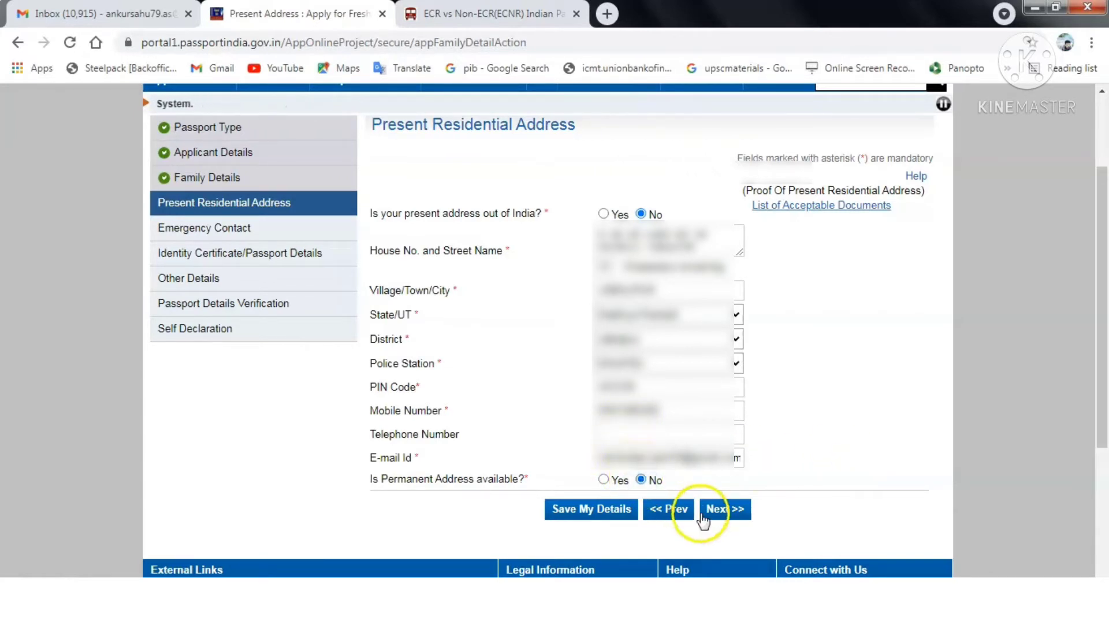
pyautogui.click(629, 511)
pyautogui.click(634, 215)
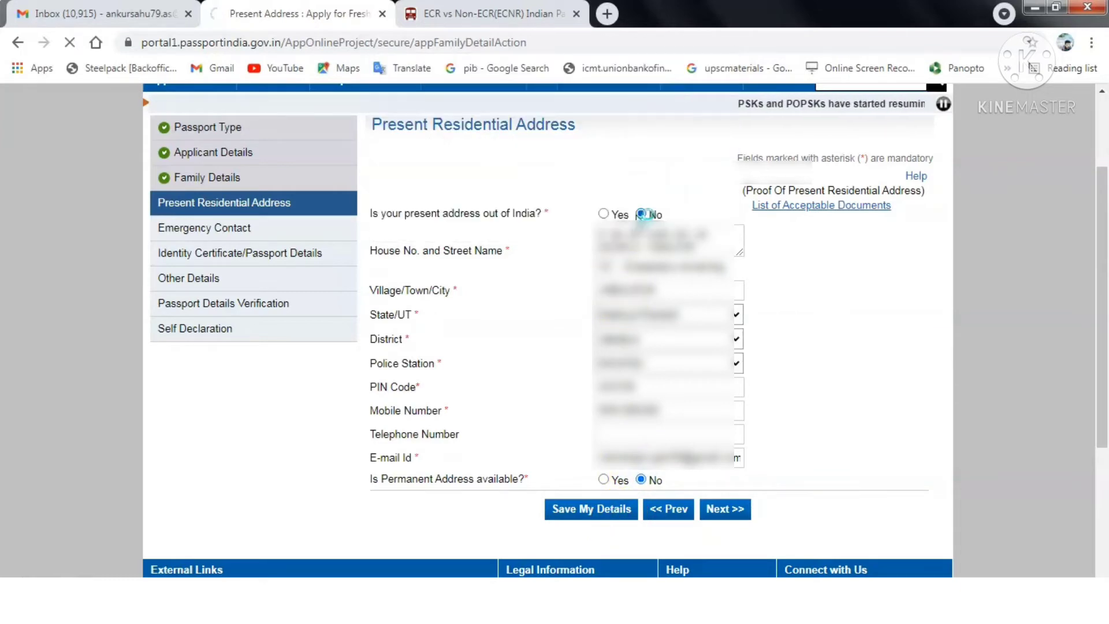
pyautogui.moveTo(1100, 283); pyautogui.dragTo(1101, 433)
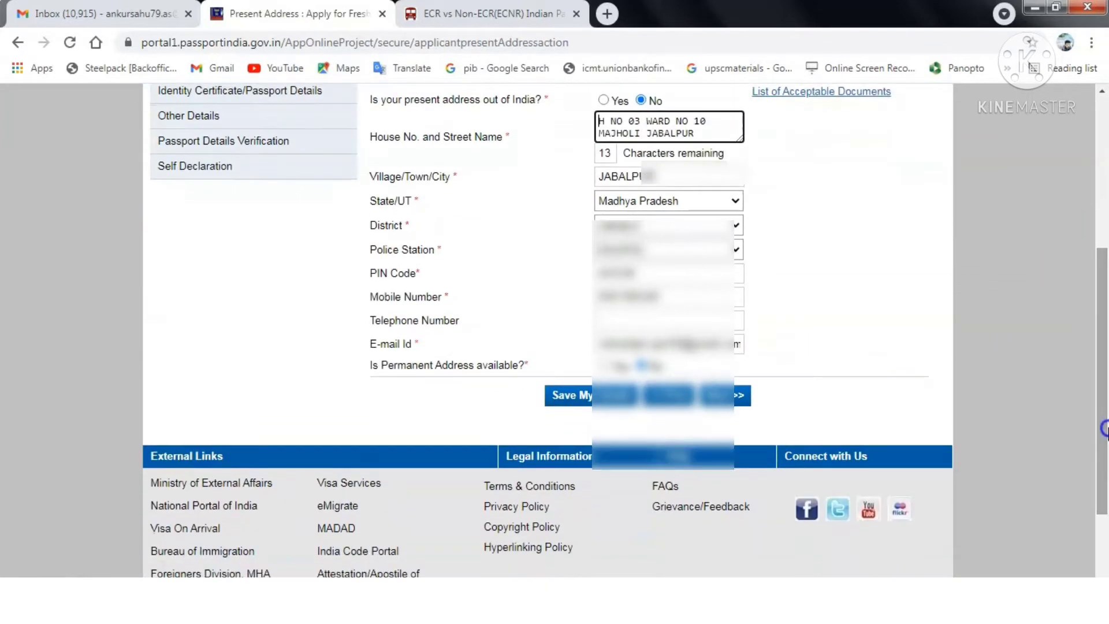
pyautogui.click(722, 397)
# Enter the emergency contact's name, address, mobile number and e-mail id
pyautogui.click(633, 212)
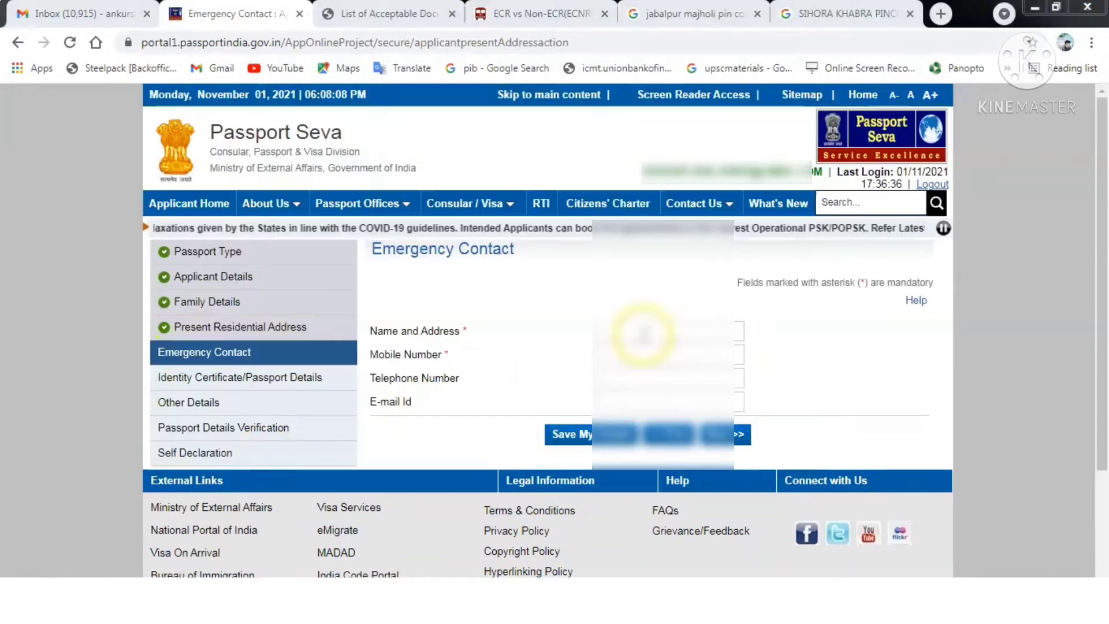
pyautogui.click(644, 331)
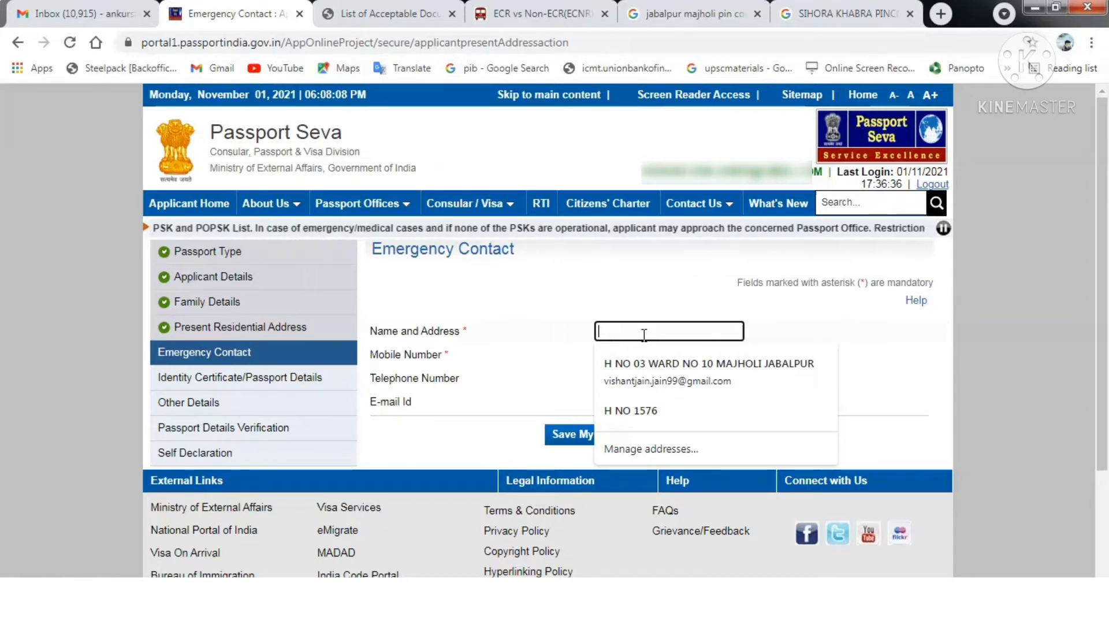
pyautogui.press('Tab')
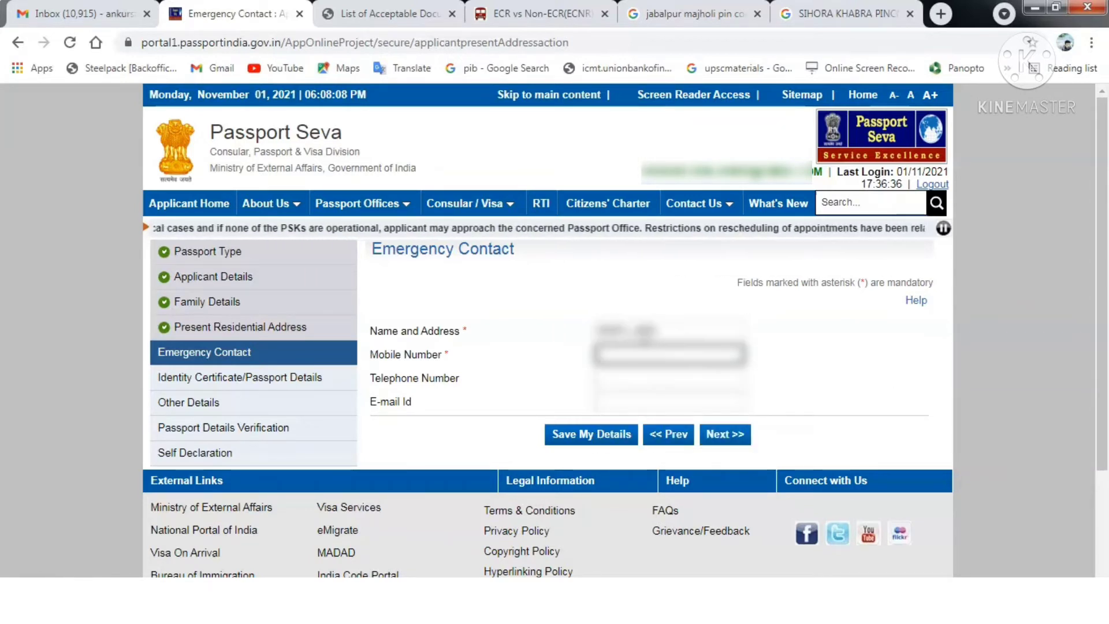
pyautogui.write('987')
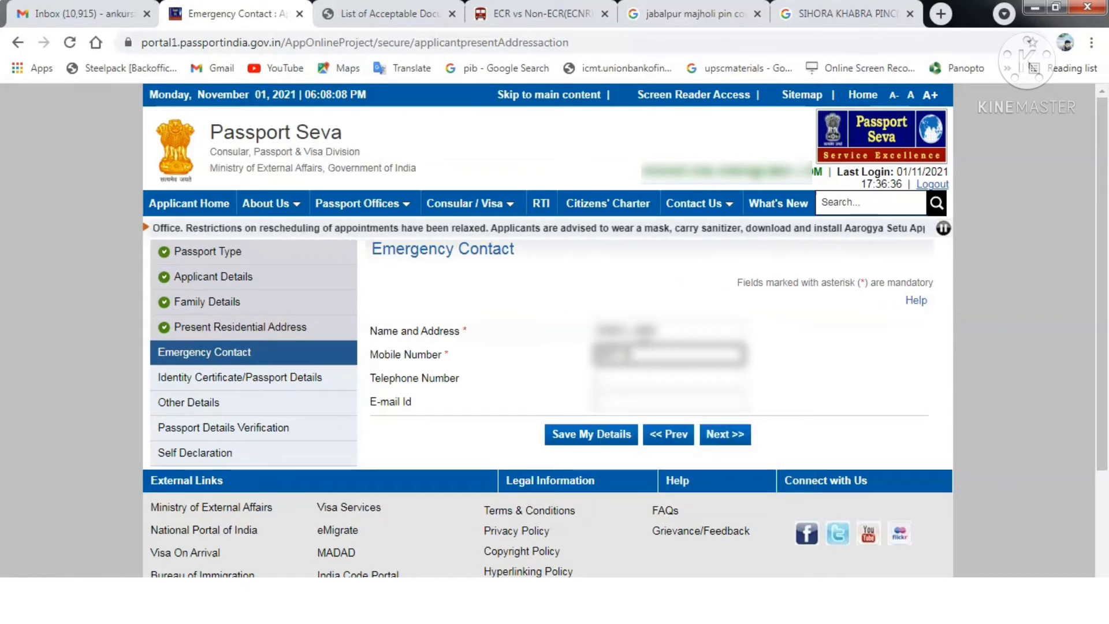
pyautogui.click(630, 399)
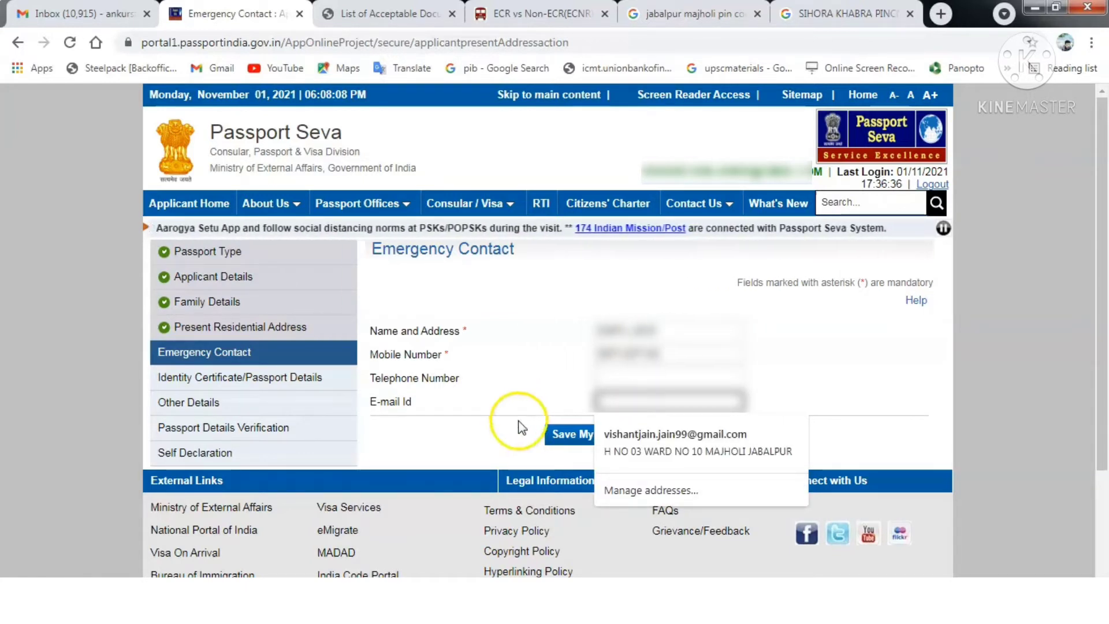
# Save the emergency contact details and continue to Identity Certificate/Passport Details
pyautogui.click(497, 421)
pyautogui.click(584, 433)
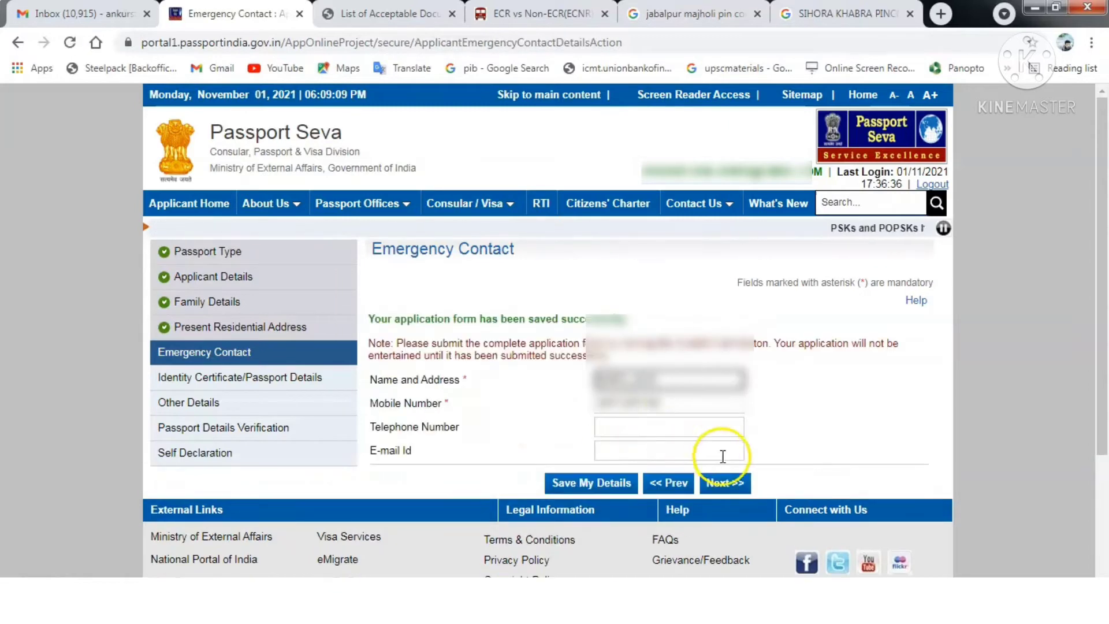
pyautogui.click(725, 483)
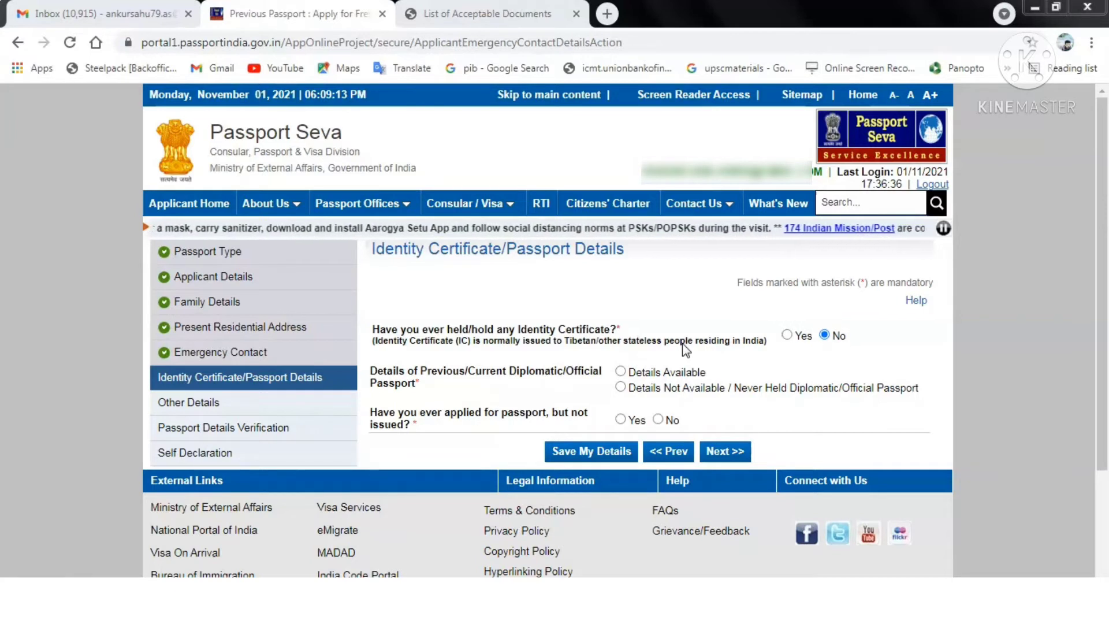
# Select 'Never Held Diplomatic/Official Passport', save, and continue to Other Details
pyautogui.click(621, 387)
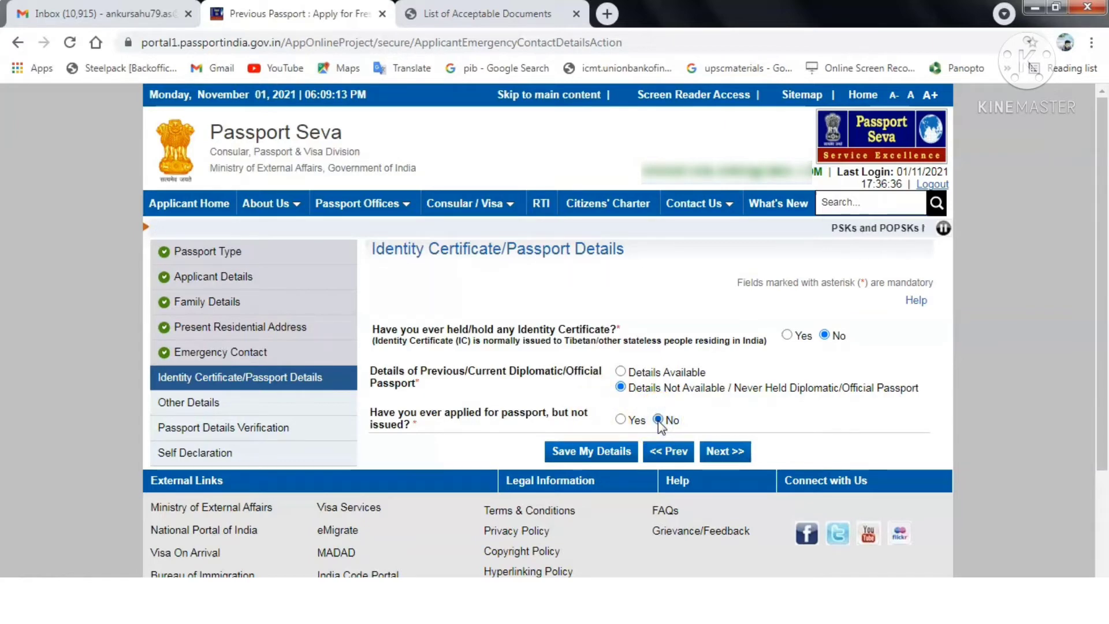
pyautogui.click(608, 452)
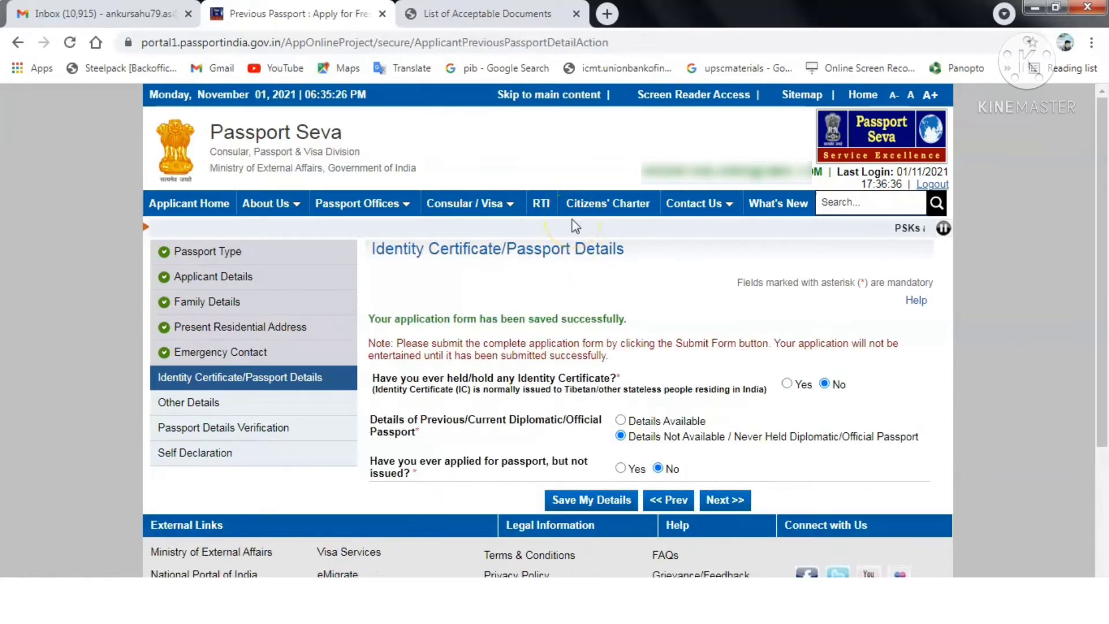
pyautogui.click(725, 500)
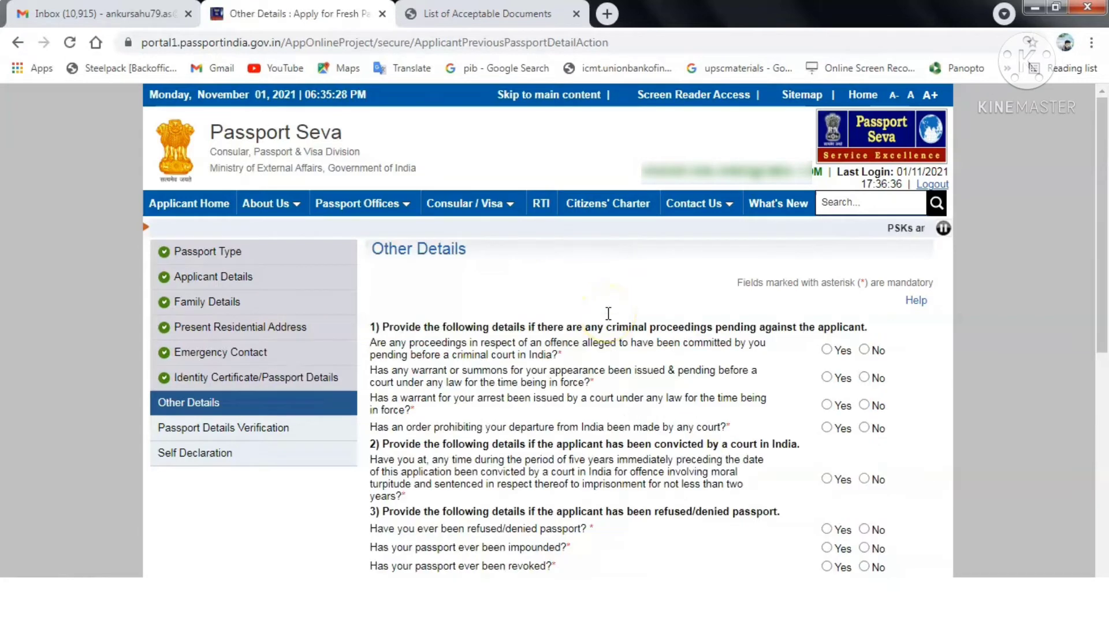
# Answer No to criminal proceedings, conviction, passport refusal, Emergency Certificate, deportation and repatriation questions
pyautogui.moveTo(1104, 182); pyautogui.dragTo(1104, 288)
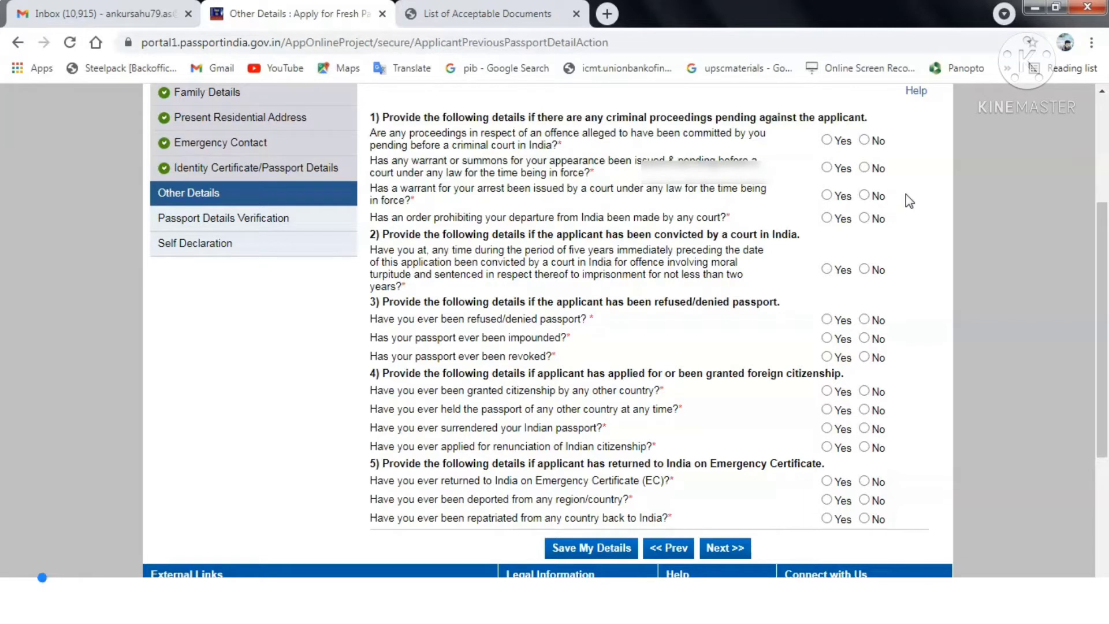
pyautogui.click(863, 142)
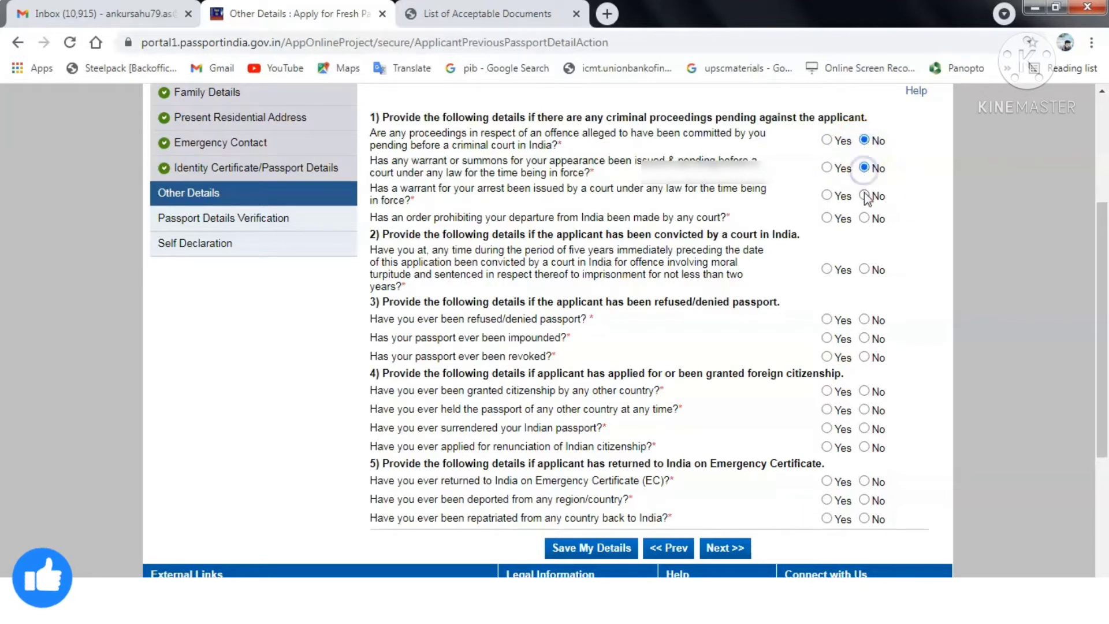
pyautogui.click(864, 219)
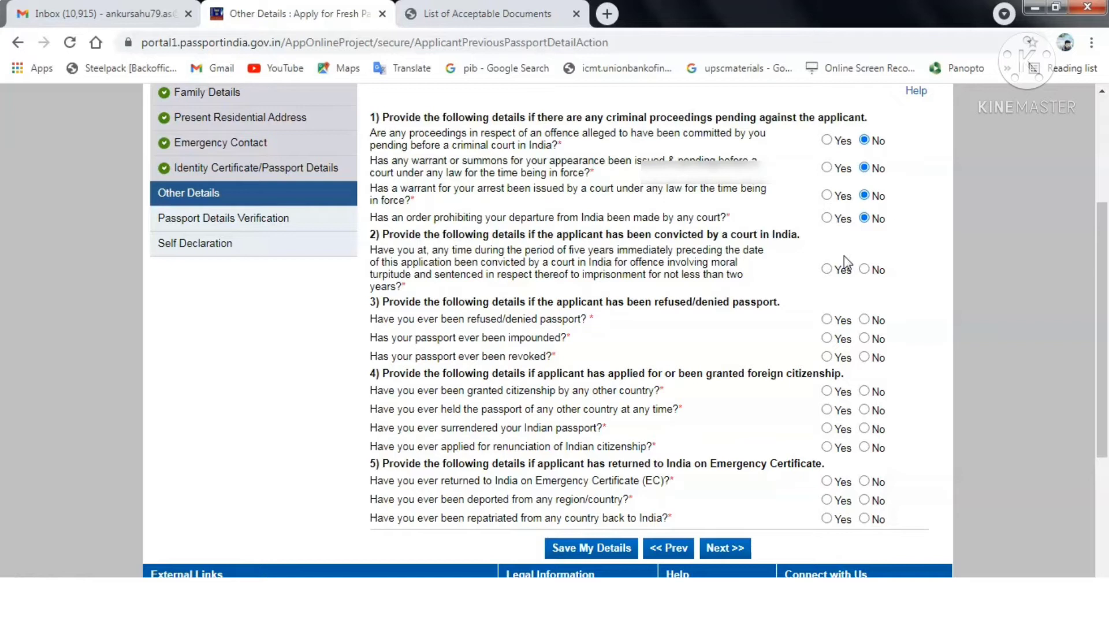
pyautogui.click(864, 269)
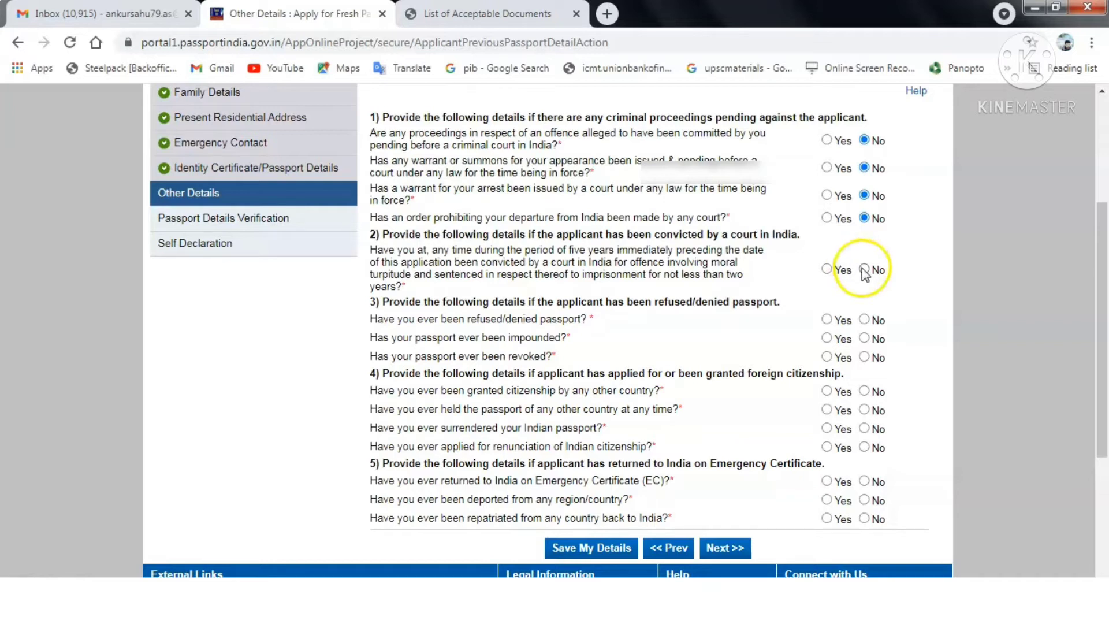
pyautogui.click(864, 320)
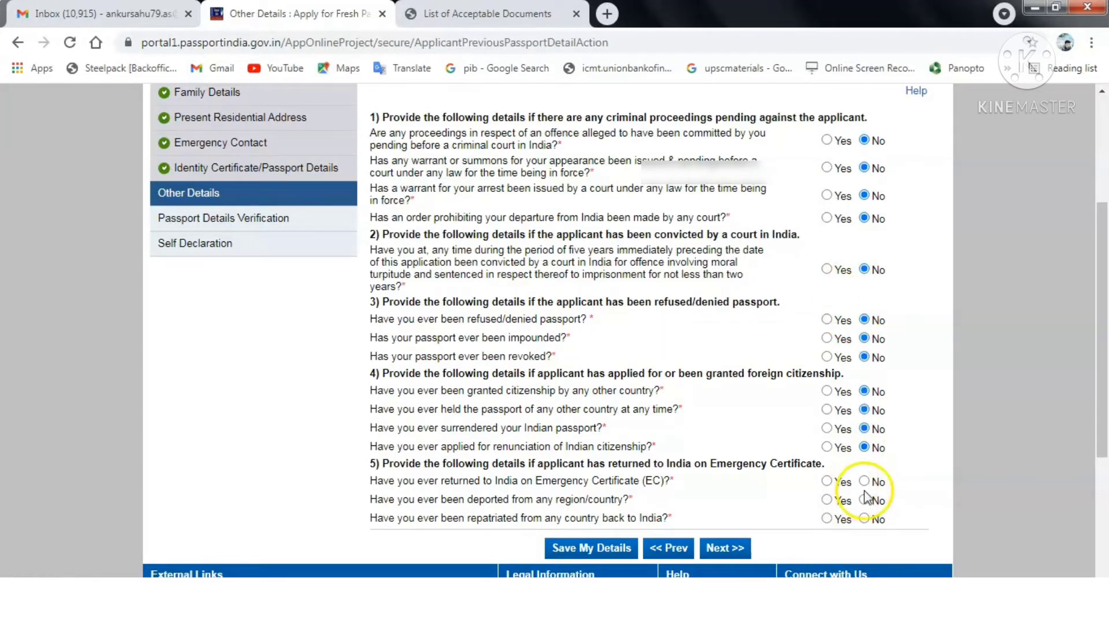
pyautogui.click(864, 482)
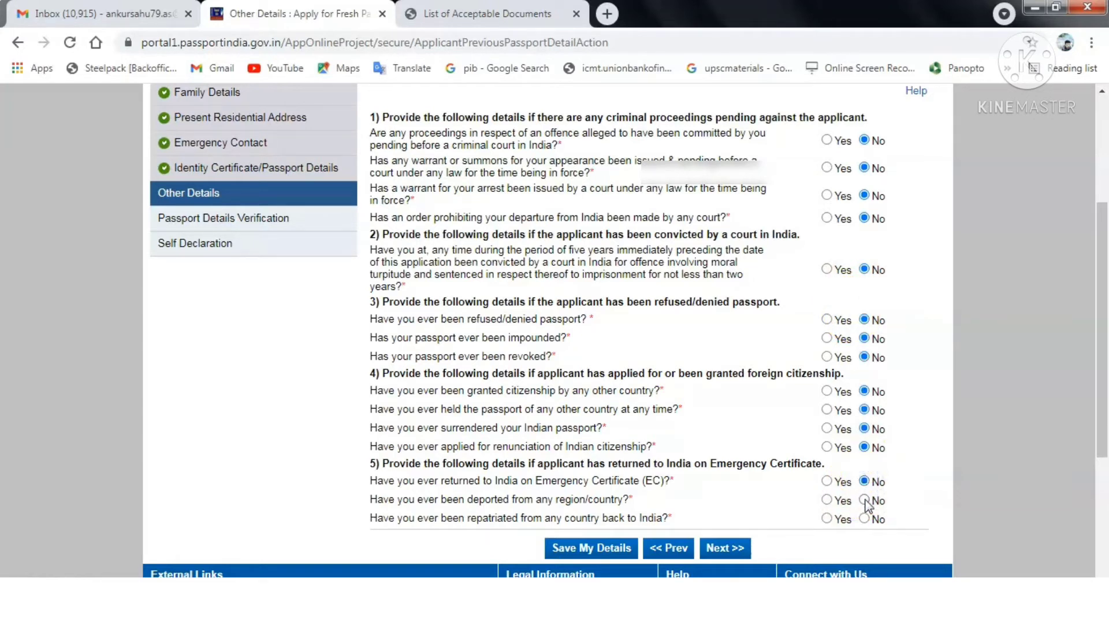
pyautogui.click(864, 500)
pyautogui.click(864, 518)
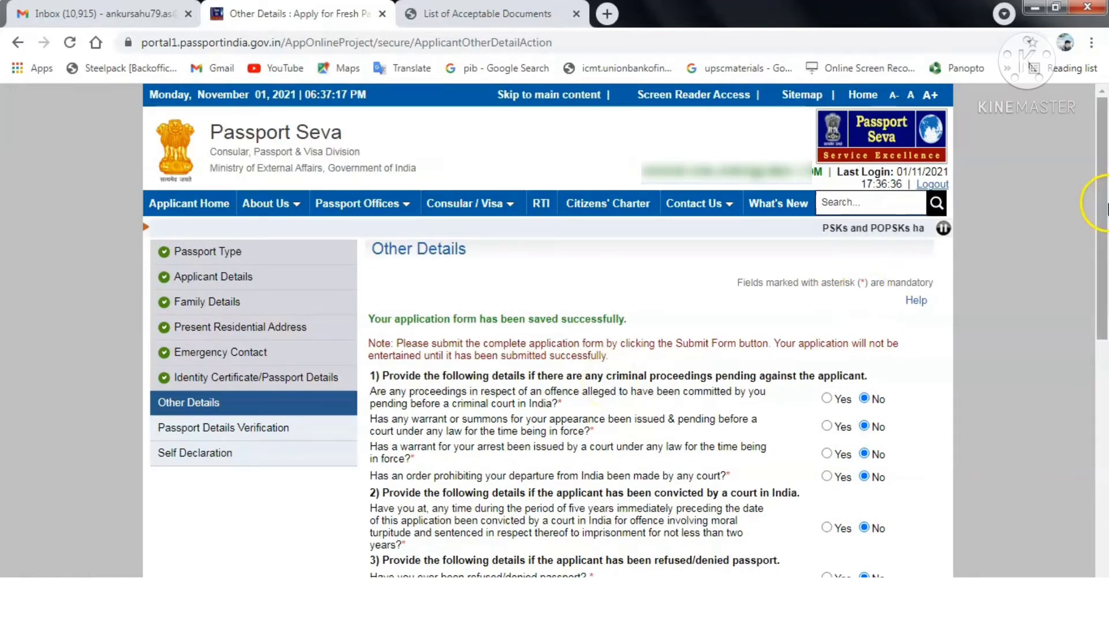
pyautogui.moveTo(1102, 263); pyautogui.dragTo(1102, 419)
pyautogui.click(722, 478)
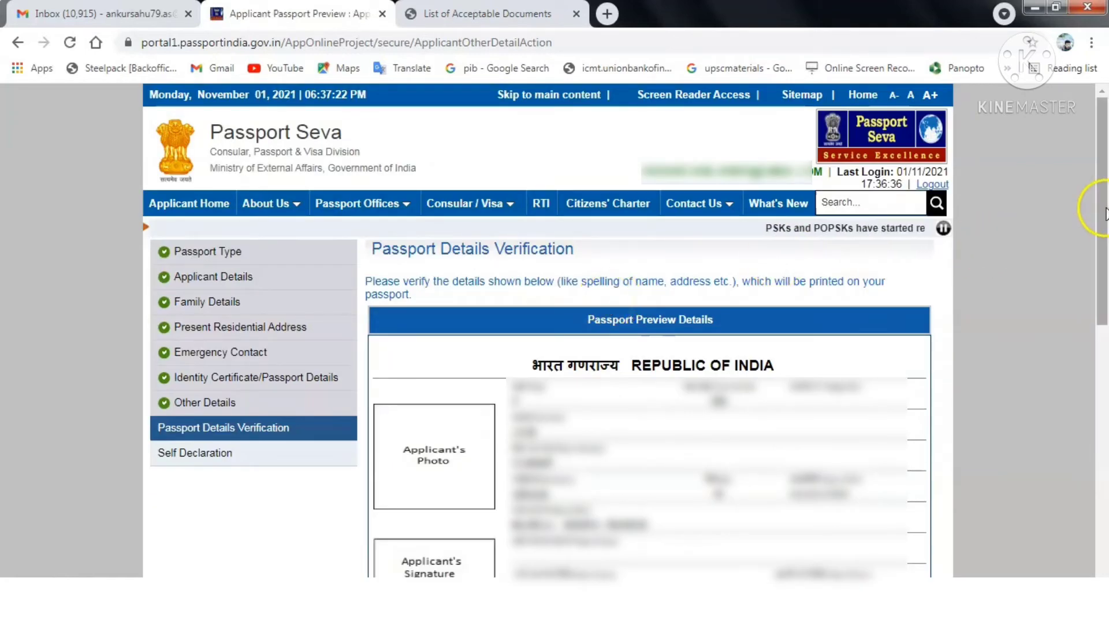
# Scroll through the Passport Details Verification preview and continue to Self Declaration
pyautogui.moveTo(1103, 209); pyautogui.dragTo(1104, 273)
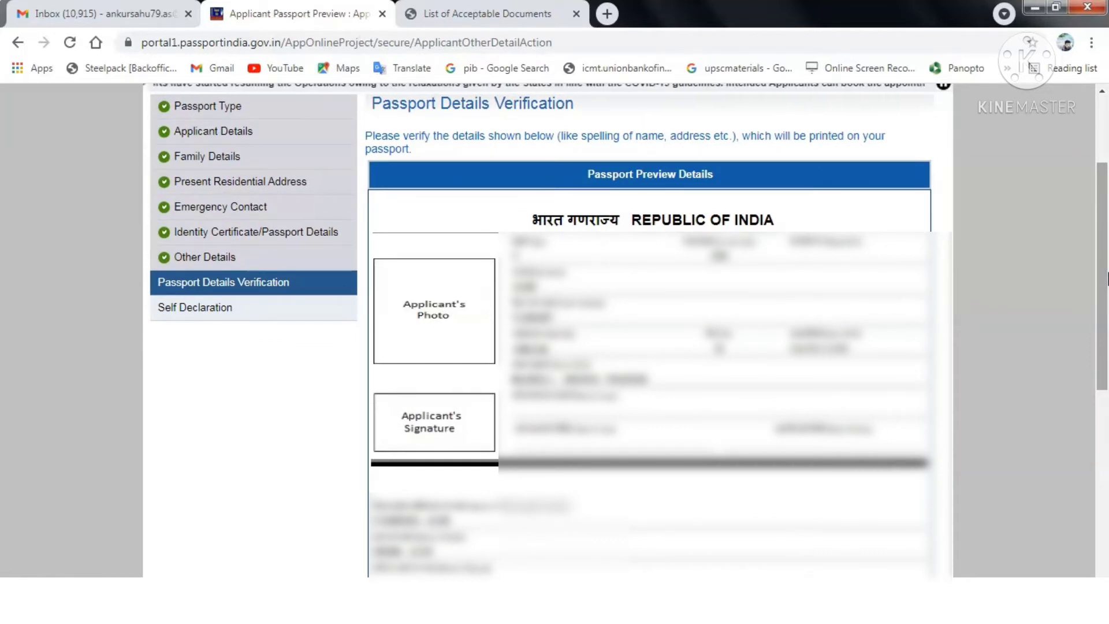
pyautogui.moveTo(1106, 278); pyautogui.dragTo(1105, 335)
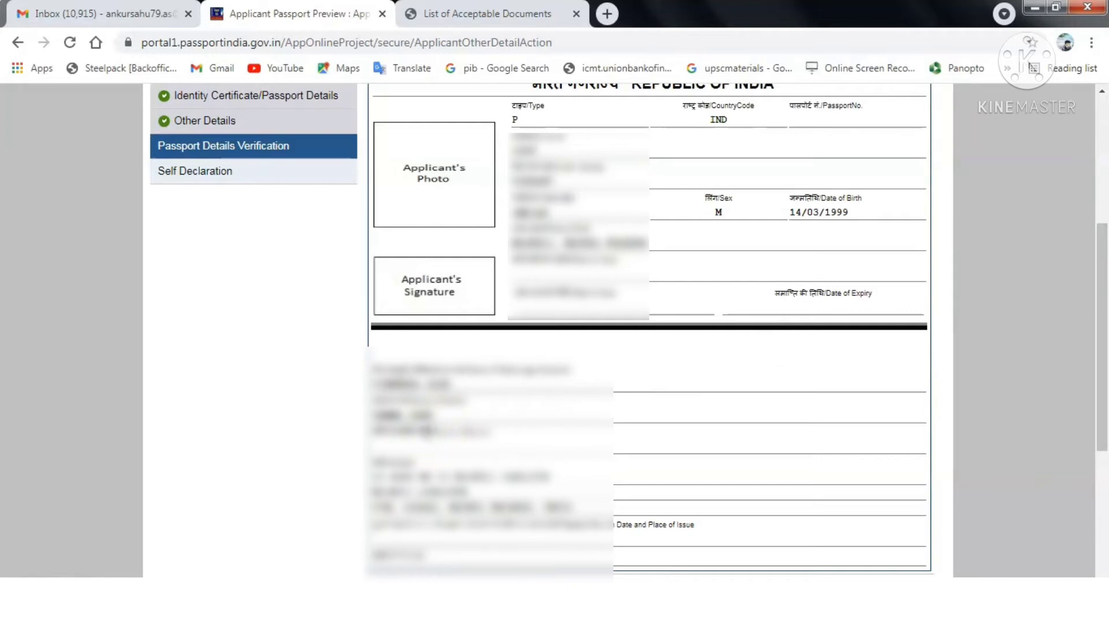
pyautogui.moveTo(1104, 407); pyautogui.dragTo(1104, 399)
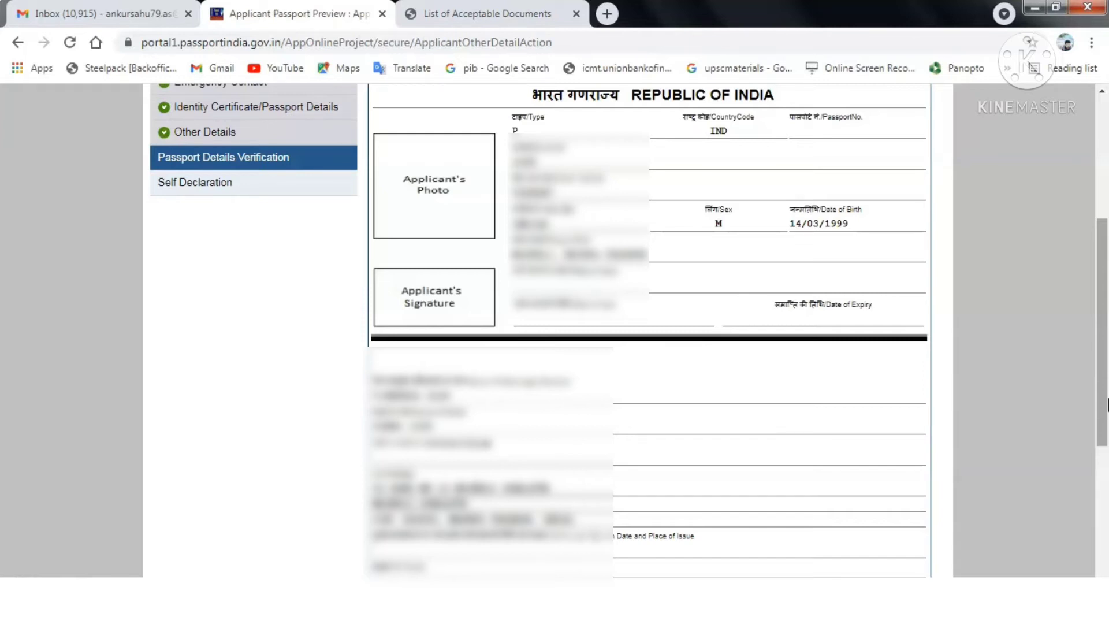
pyautogui.scroll(-3, 787, 462)
pyautogui.click(670, 541)
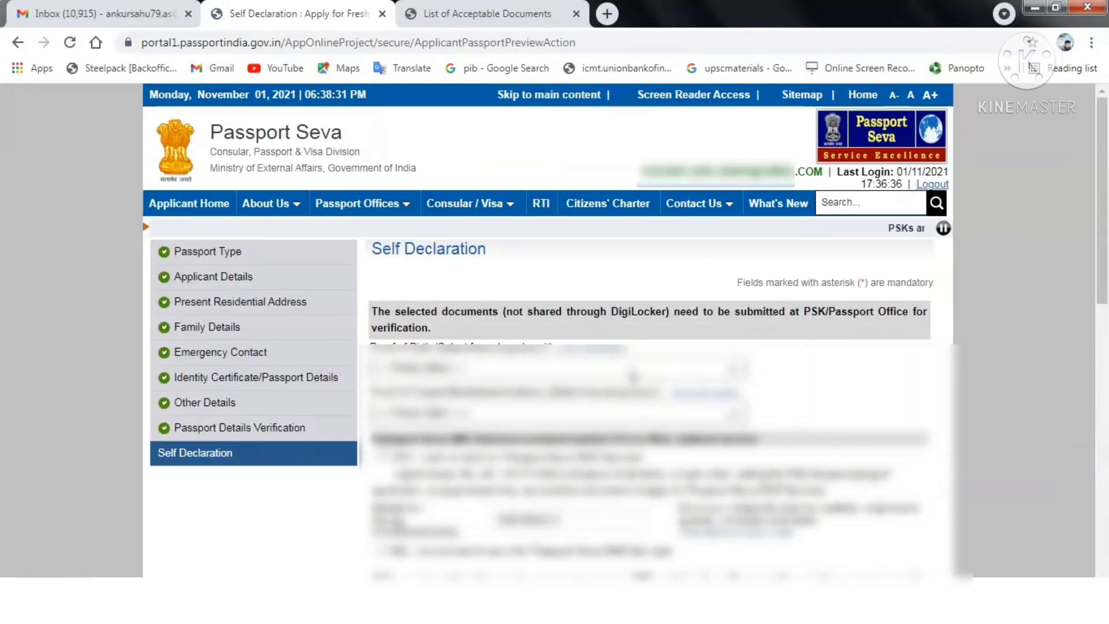
# Choose Aadhaar Card/E-Aadhaar for birth proof and Aadhaar Card (Address Proof) for address
pyautogui.moveTo(1103, 169); pyautogui.dragTo(1103, 241)
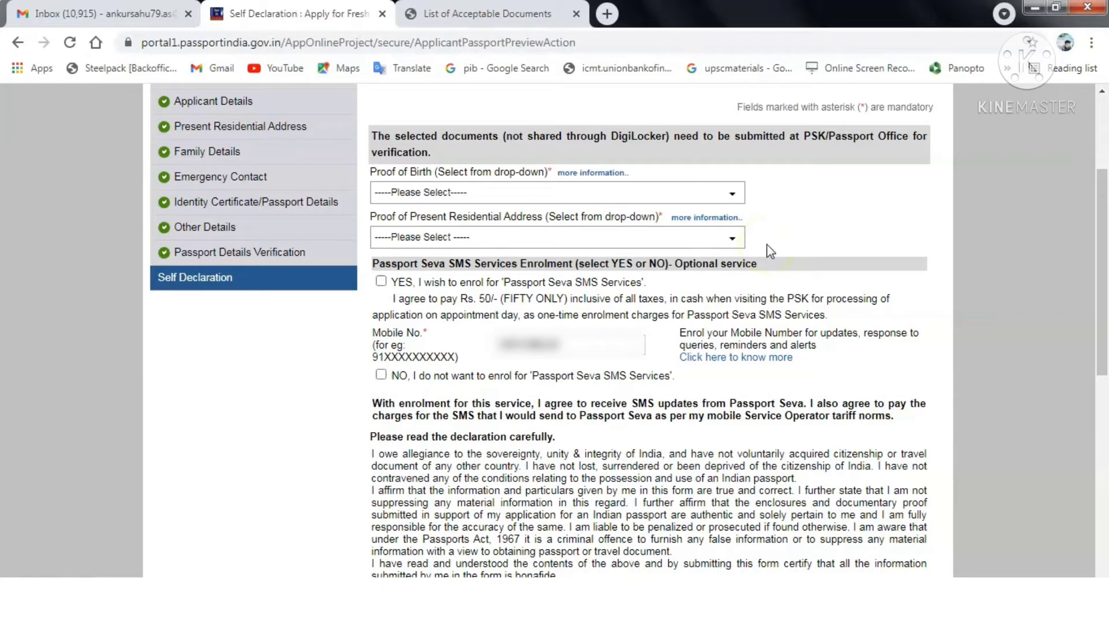
pyautogui.click(547, 197)
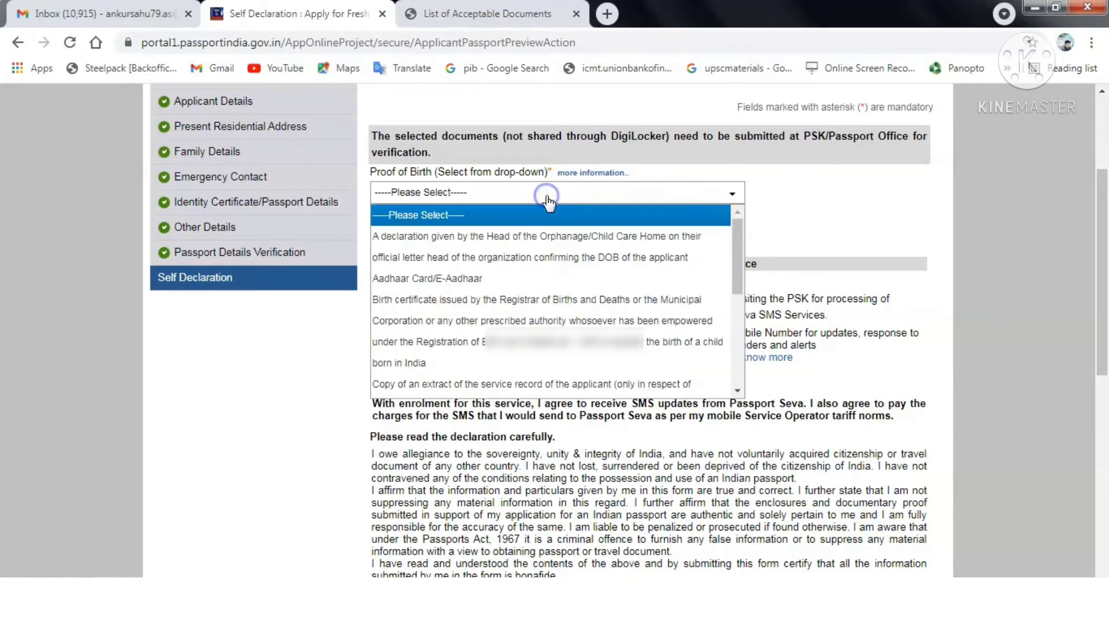
pyautogui.click(501, 279)
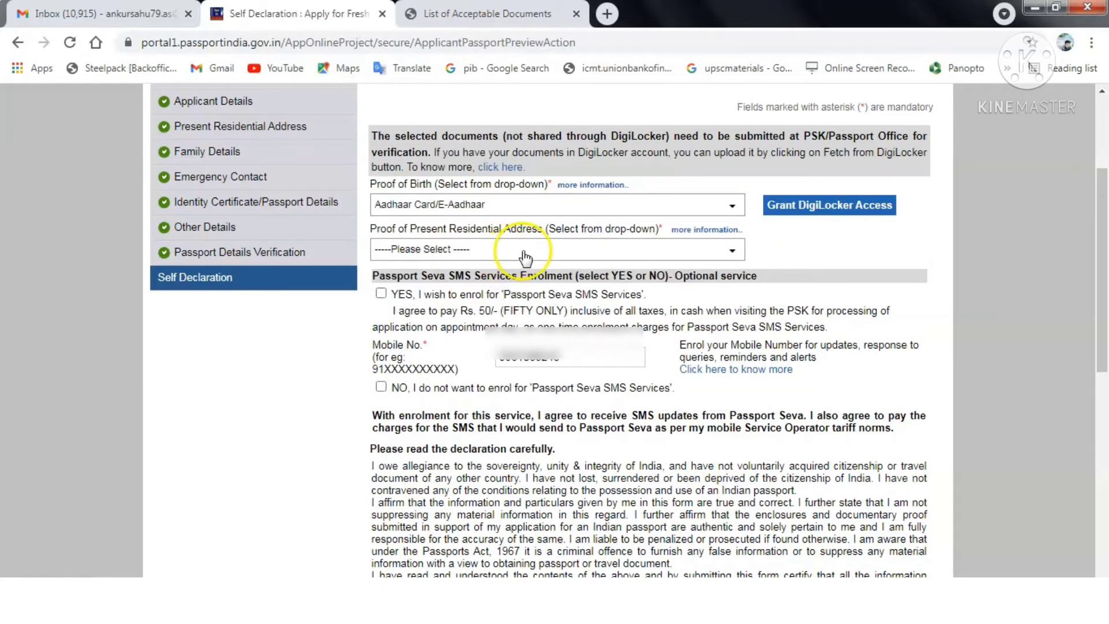
pyautogui.click(669, 254)
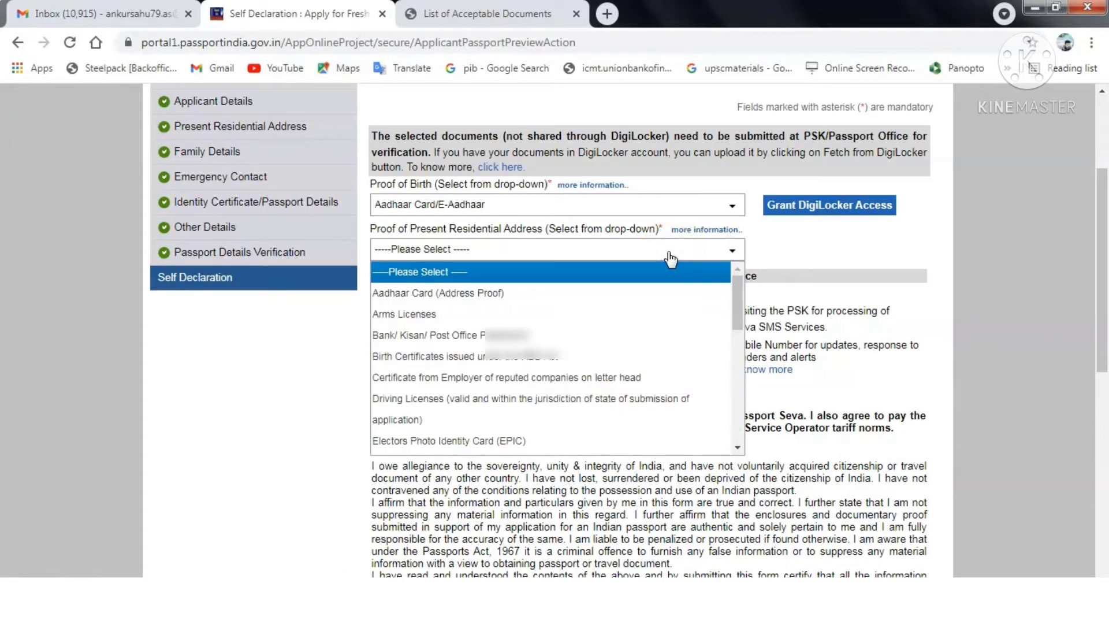
pyautogui.click(600, 292)
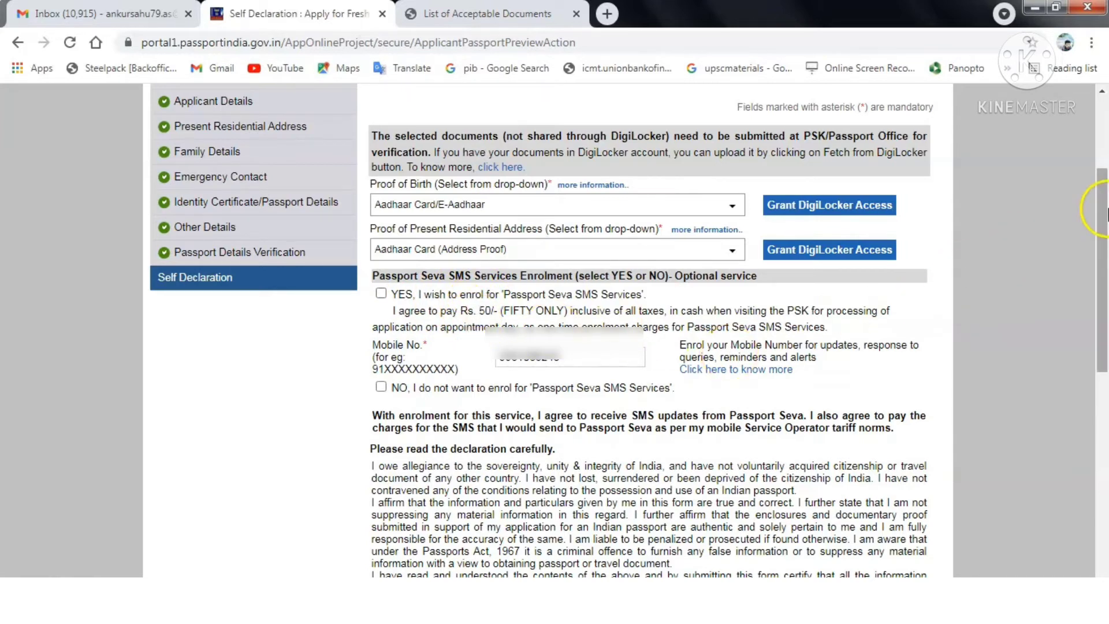
pyautogui.moveTo(1104, 229); pyautogui.dragTo(1104, 233)
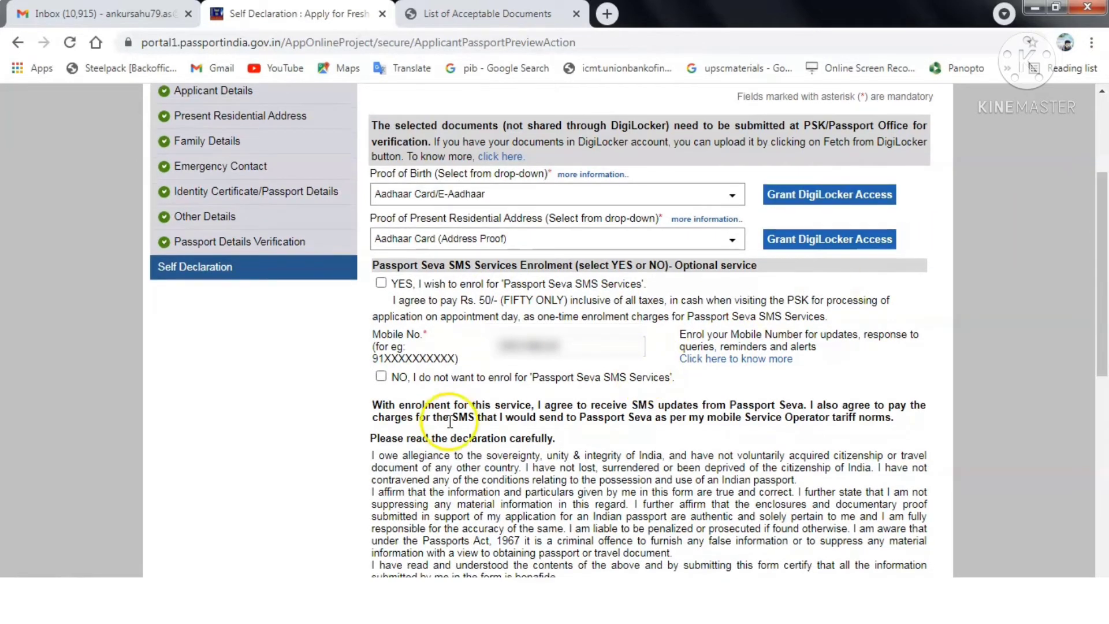
# Opt in to SMS services, enter JABALPUR as place, agree to the declaration and save
pyautogui.doubleClick(486, 301)
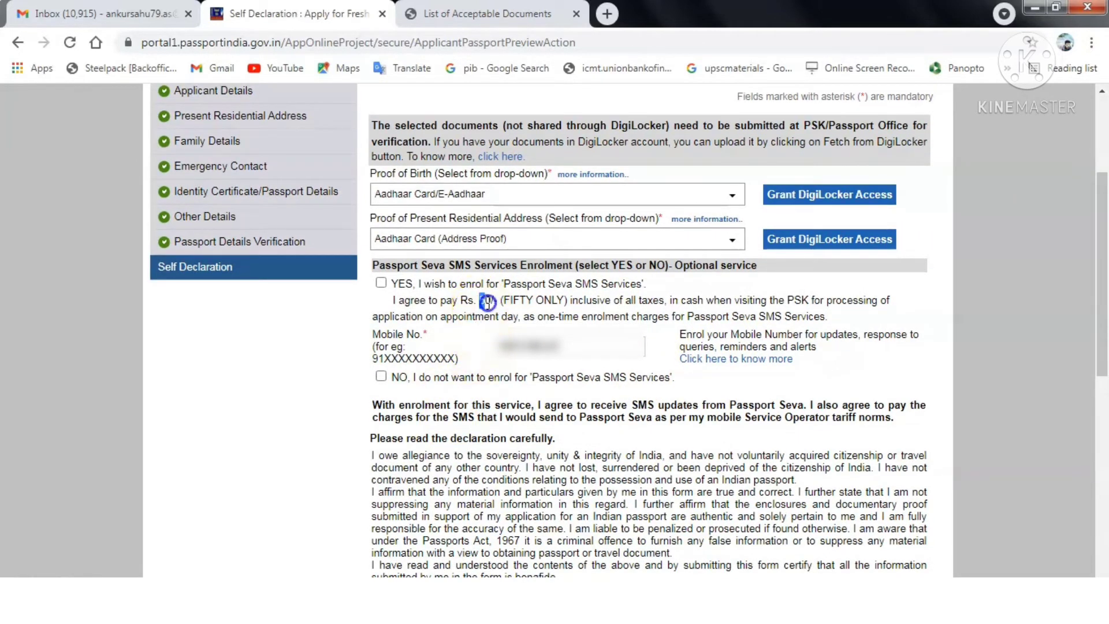
pyautogui.click(381, 283)
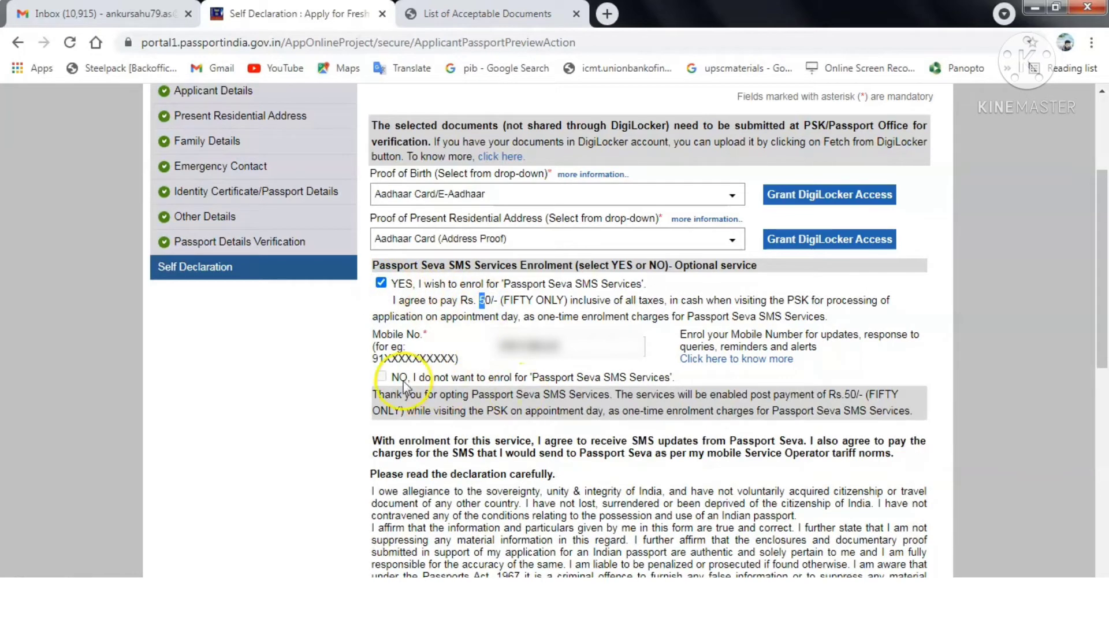
pyautogui.moveTo(1097, 272); pyautogui.dragTo(1104, 379)
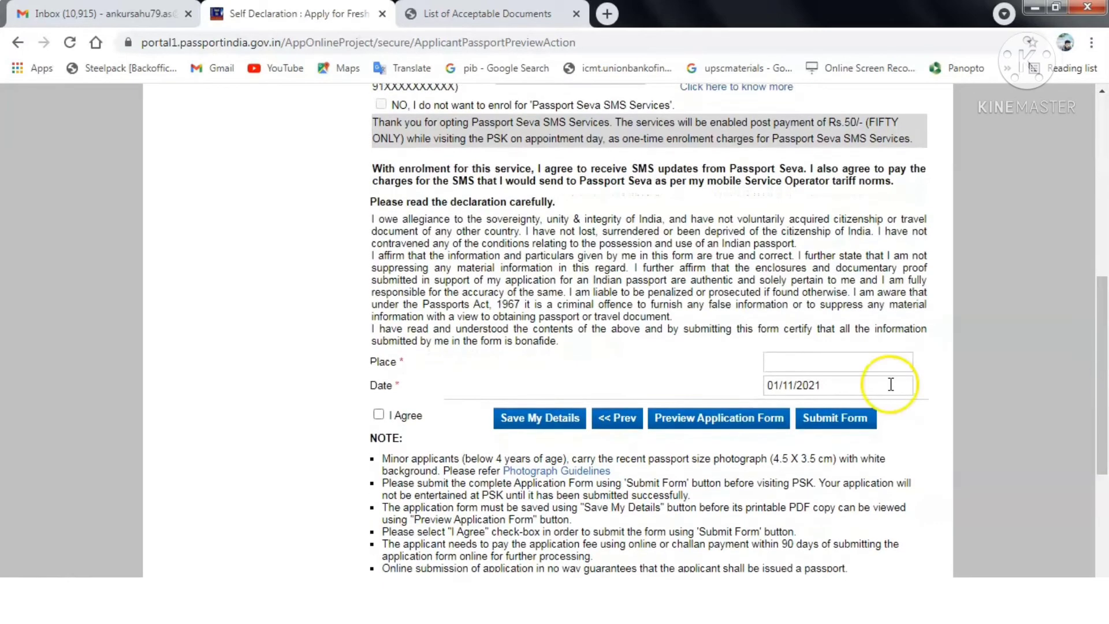
pyautogui.click(835, 363)
pyautogui.write('JABAL')
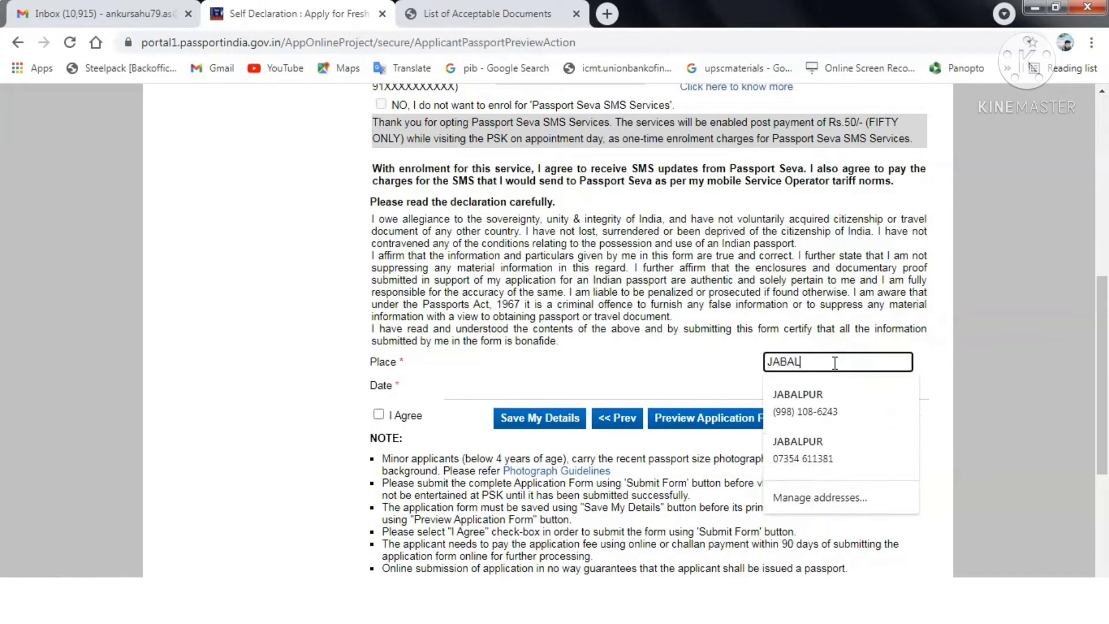
pyautogui.write('PUR')
pyautogui.click(697, 368)
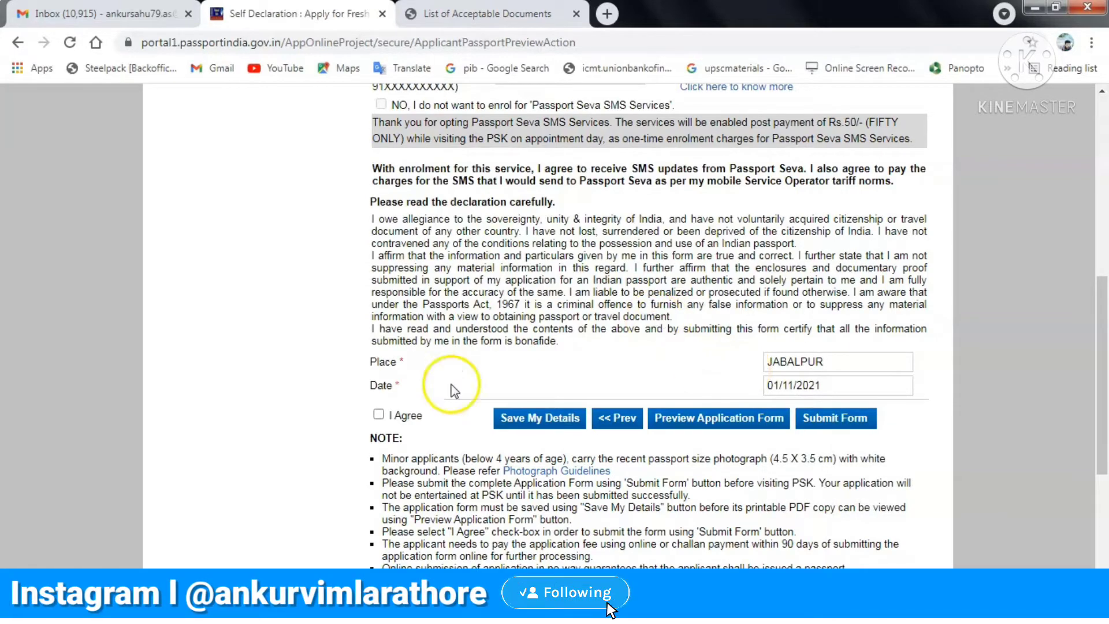
pyautogui.click(379, 415)
pyautogui.click(542, 419)
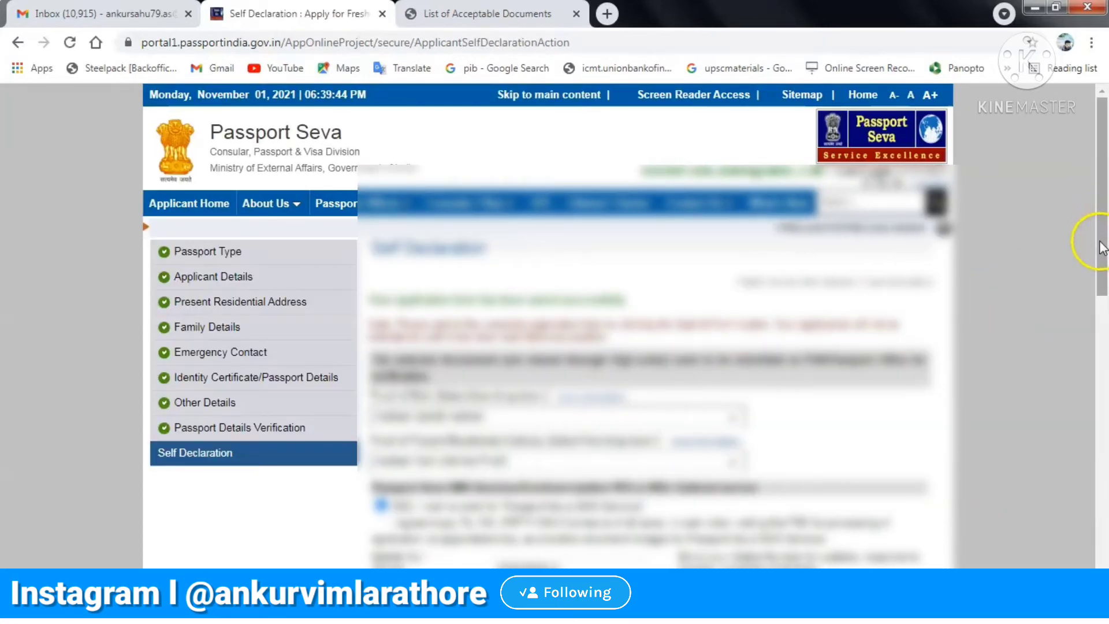
# Submit the application and choose online payment through State Bank MOPS
pyautogui.moveTo(1101, 241); pyautogui.dragTo(1103, 388)
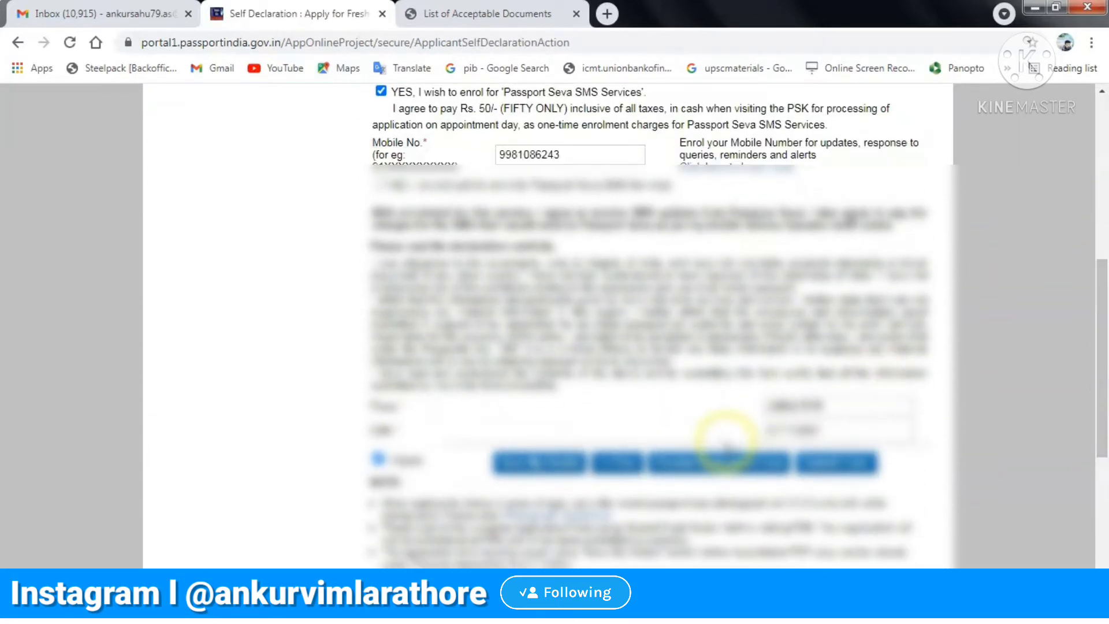
pyautogui.click(820, 463)
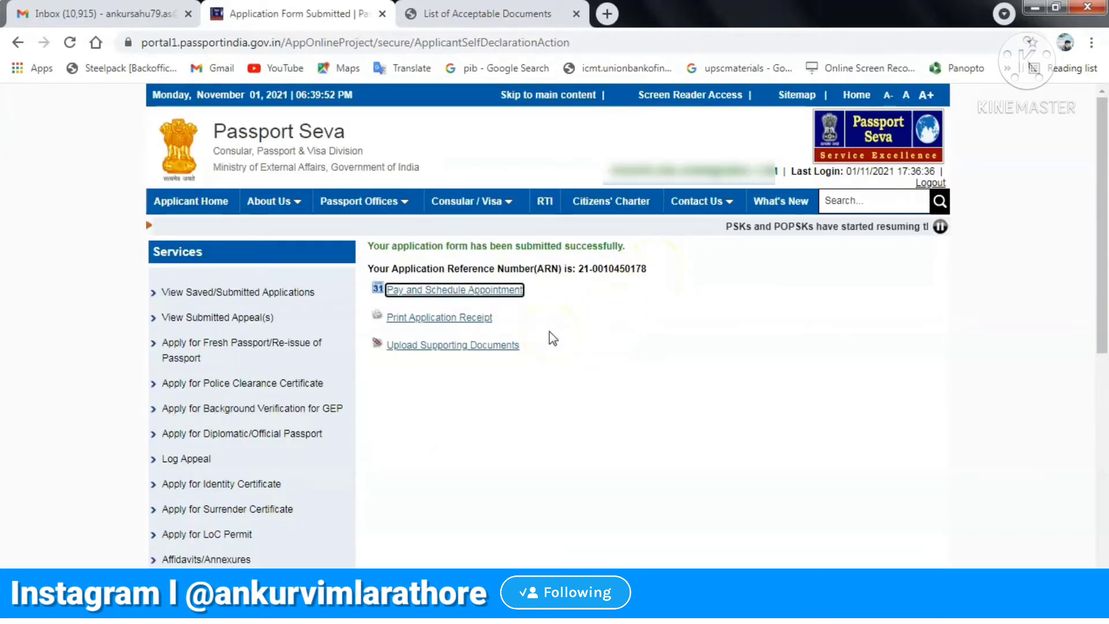
pyautogui.click(460, 290)
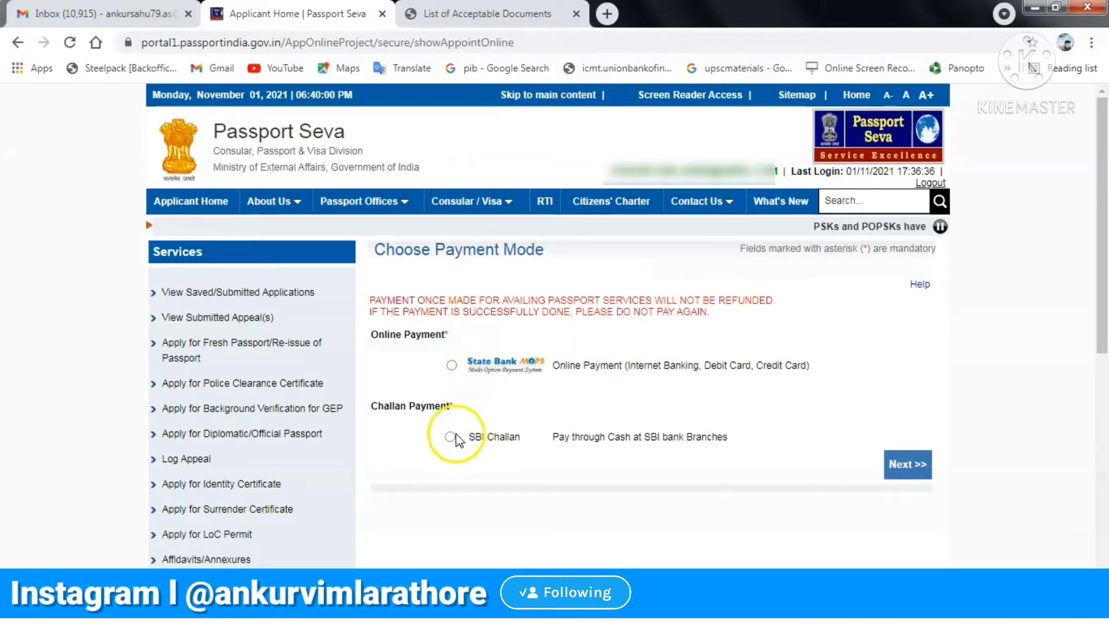
pyautogui.click(452, 364)
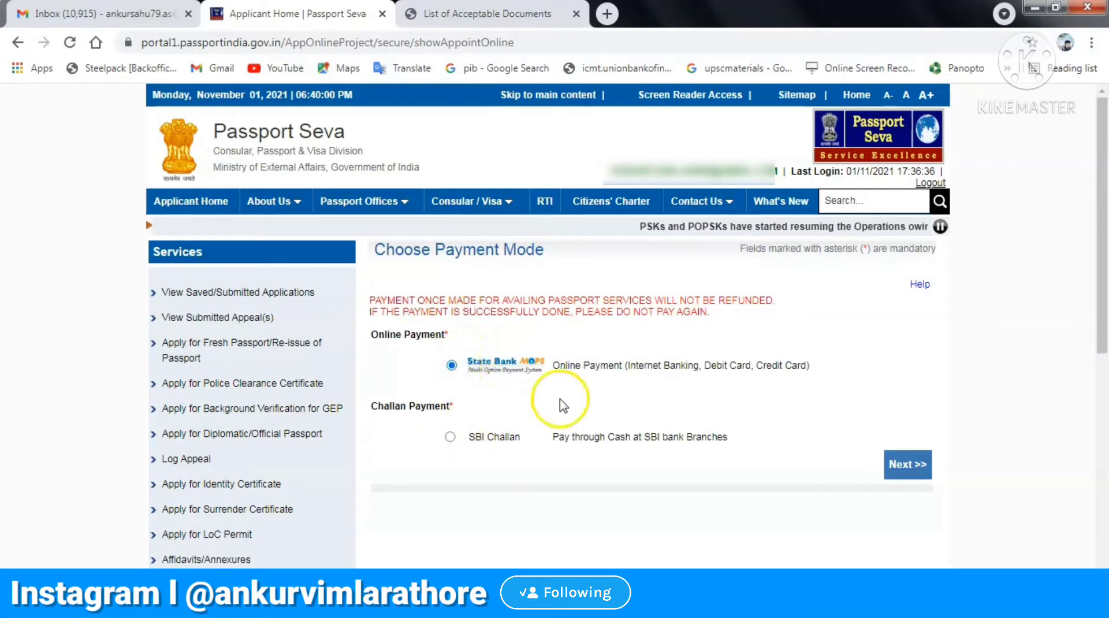
pyautogui.click(910, 465)
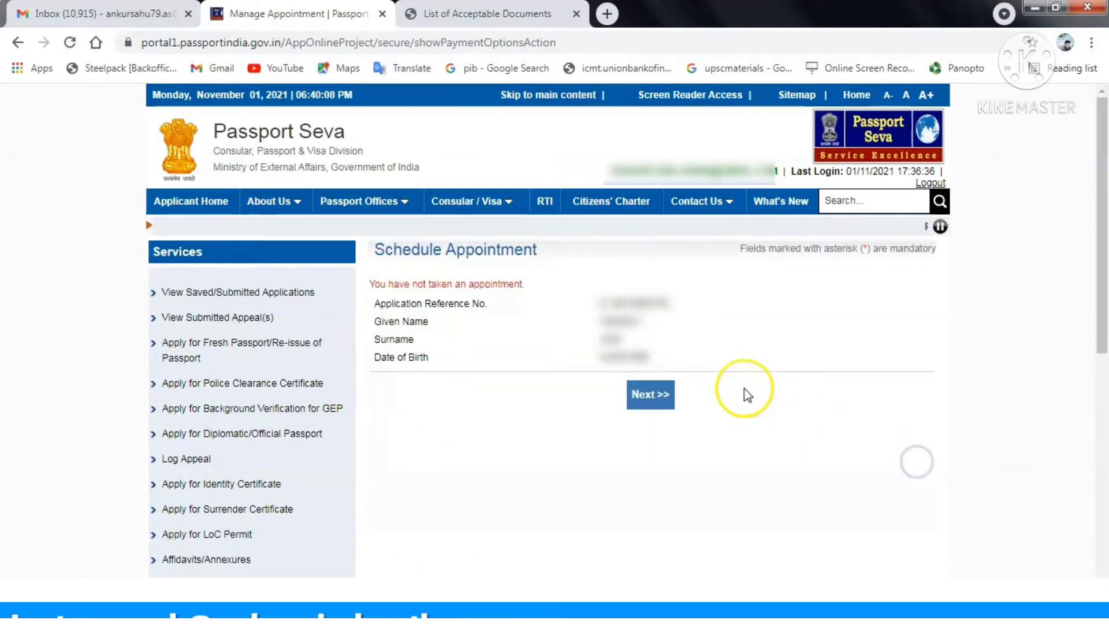
pyautogui.click(663, 399)
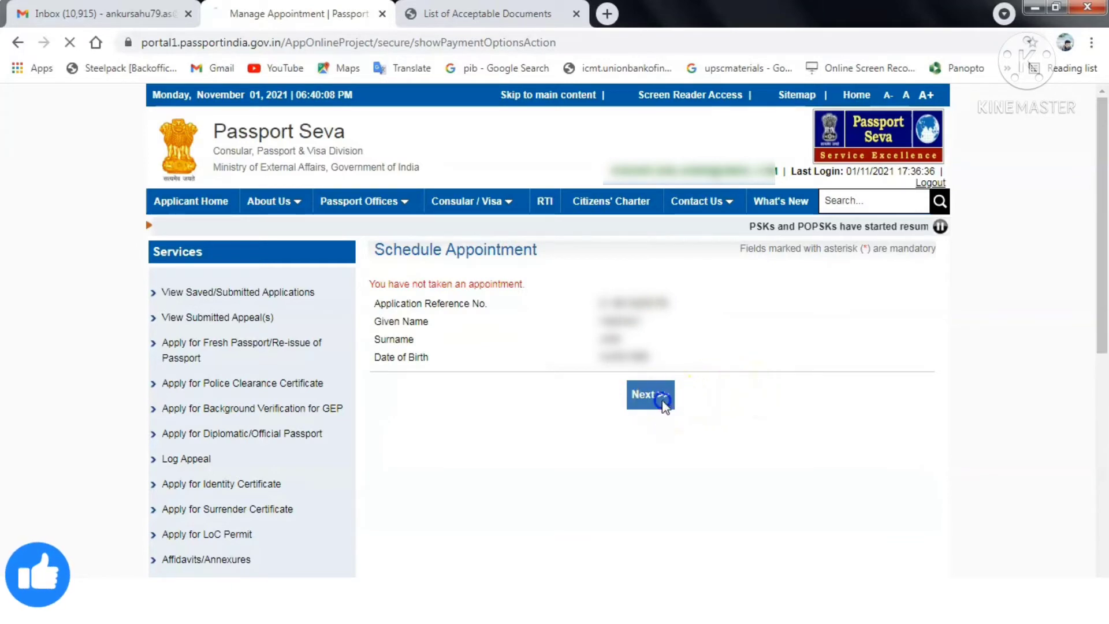
# Select POPSK Jabalpur as the appointment location and enter the captcha
pyautogui.click(1104, 287)
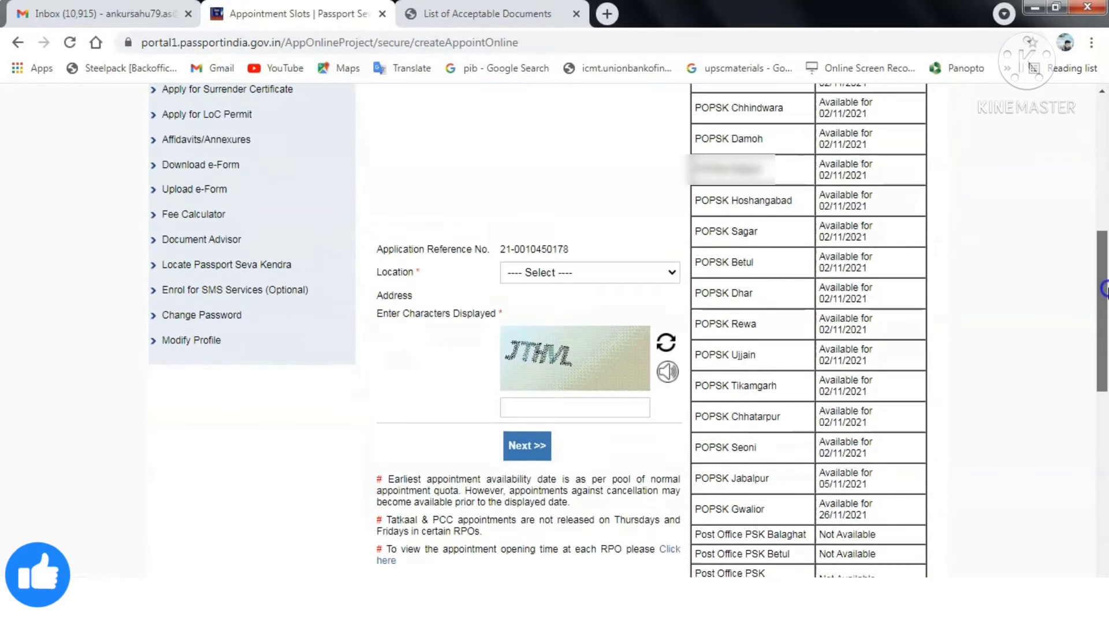
pyautogui.scroll(4, 1104, 287)
pyautogui.scroll(-4, 1105, 286)
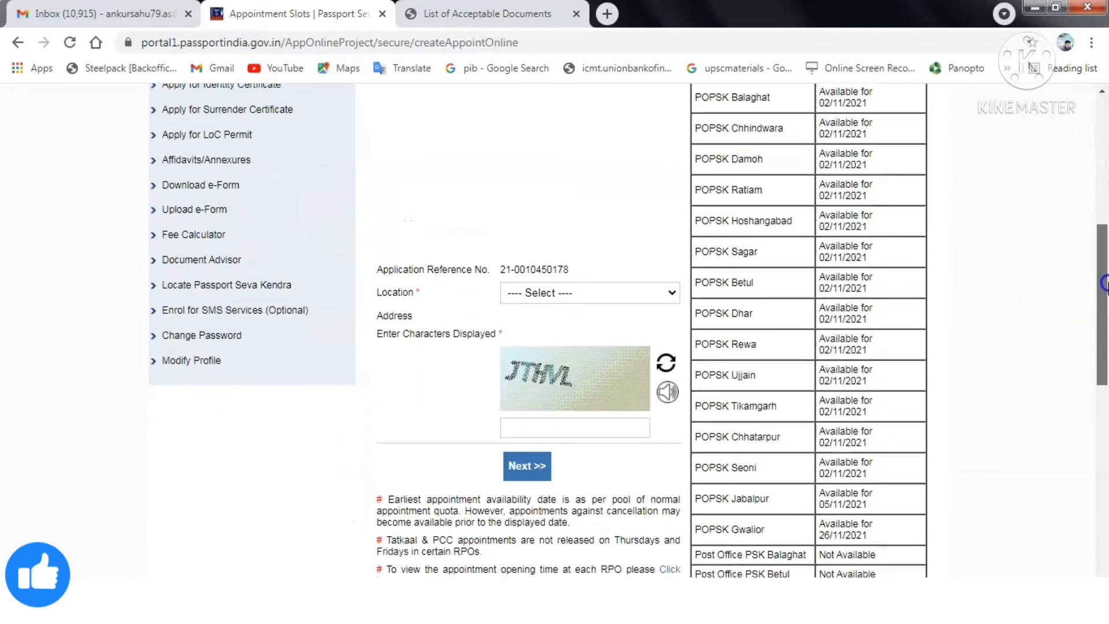
pyautogui.scroll(-1, 1104, 282)
pyautogui.click(569, 231)
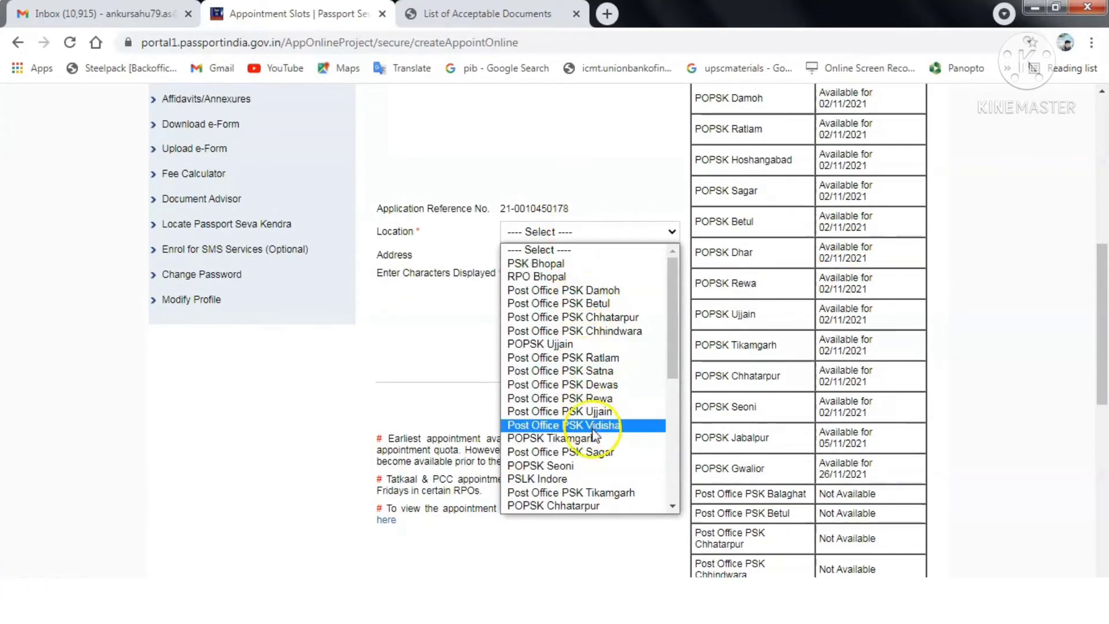
pyautogui.moveTo(670, 320); pyautogui.dragTo(638, 389)
pyautogui.click(549, 433)
pyautogui.click(530, 384)
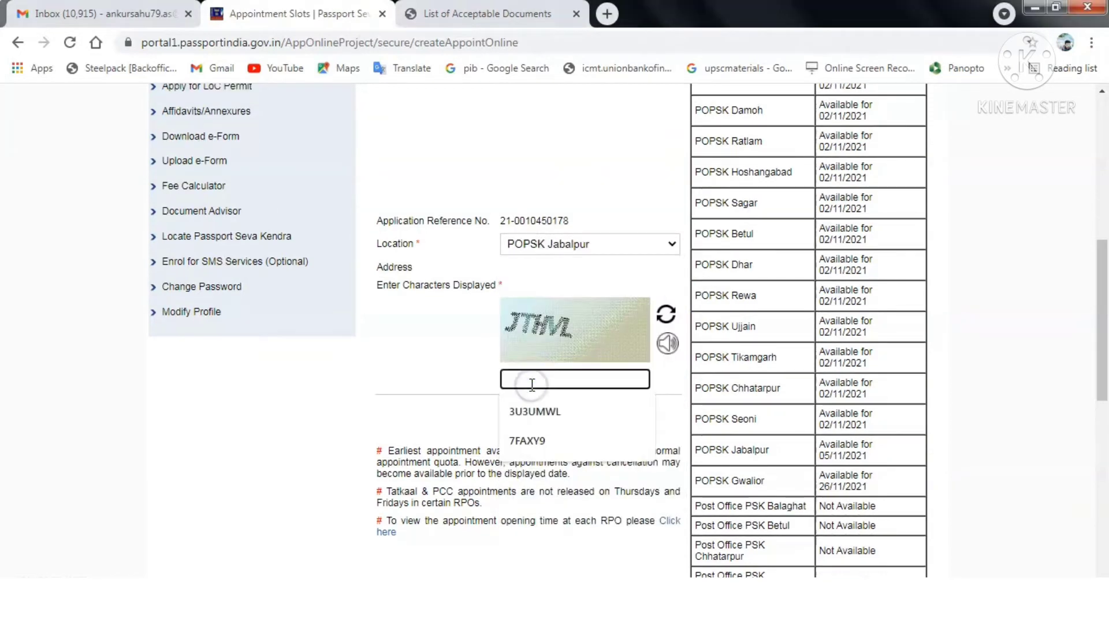
pyautogui.write('J')
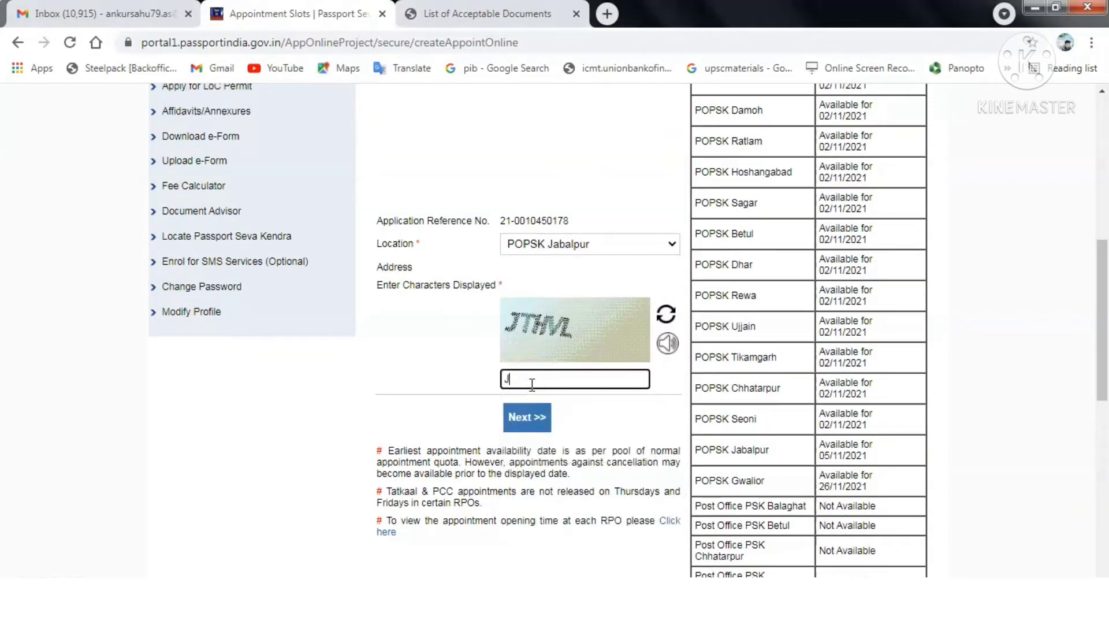
pyautogui.write('THVL')
pyautogui.click(528, 416)
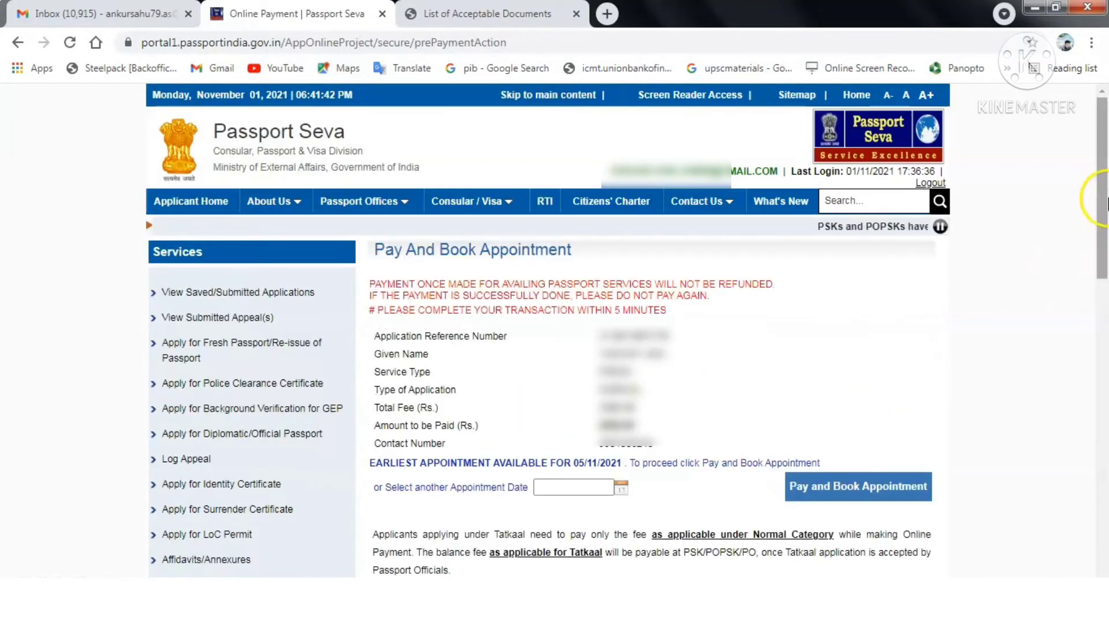
# Book 08/11/2021 as the appointment date and proceed to State Bank payment
pyautogui.click(623, 489)
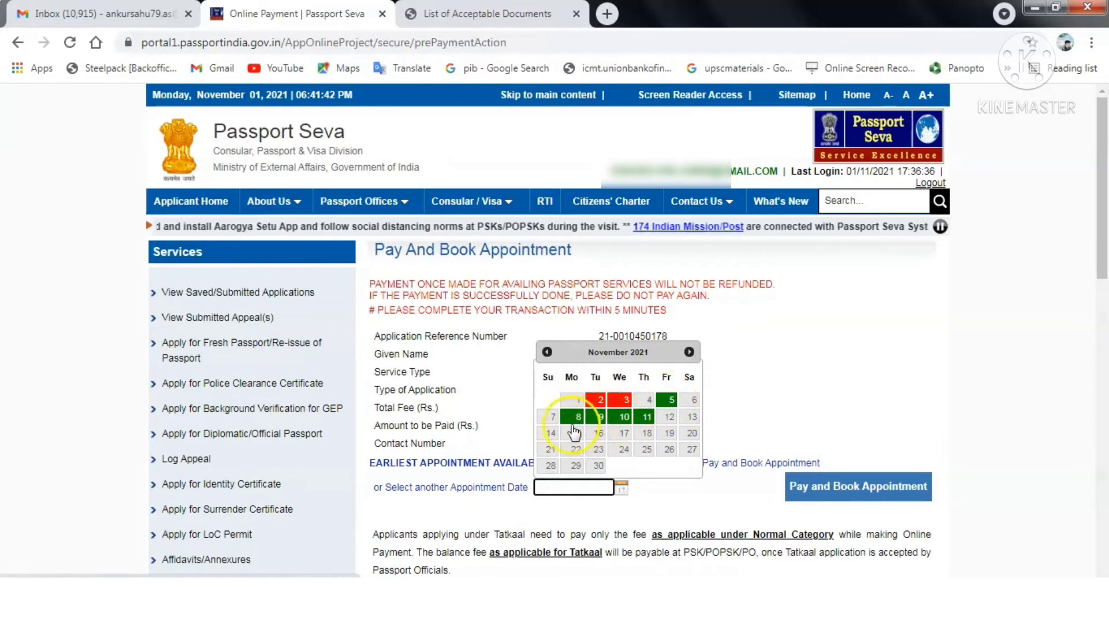
pyautogui.click(578, 417)
pyautogui.click(859, 494)
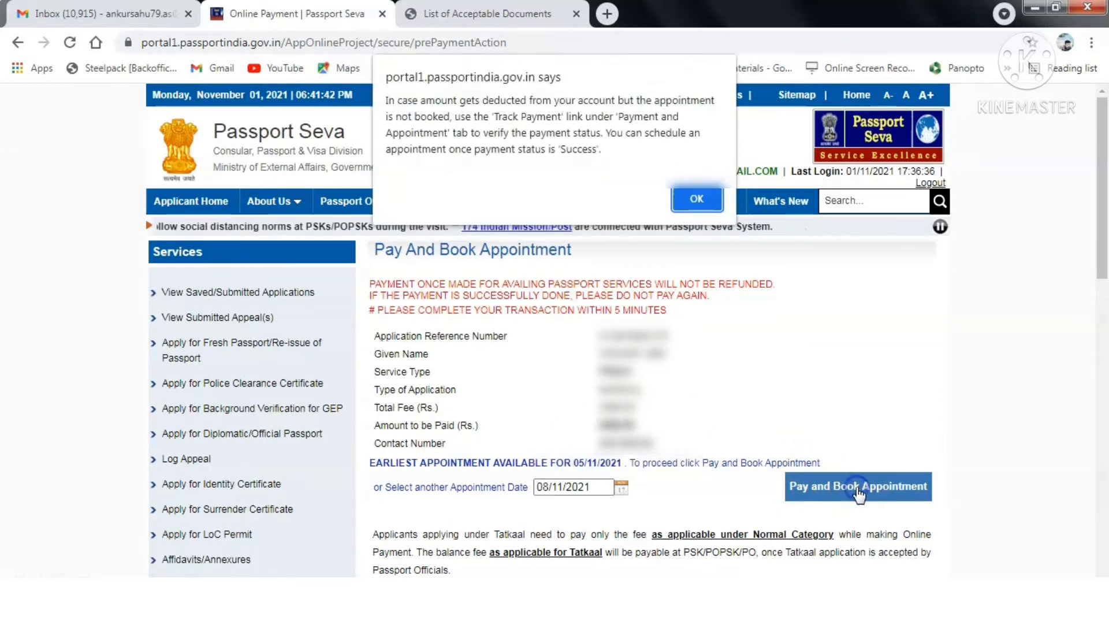
pyautogui.click(699, 200)
pyautogui.click(638, 319)
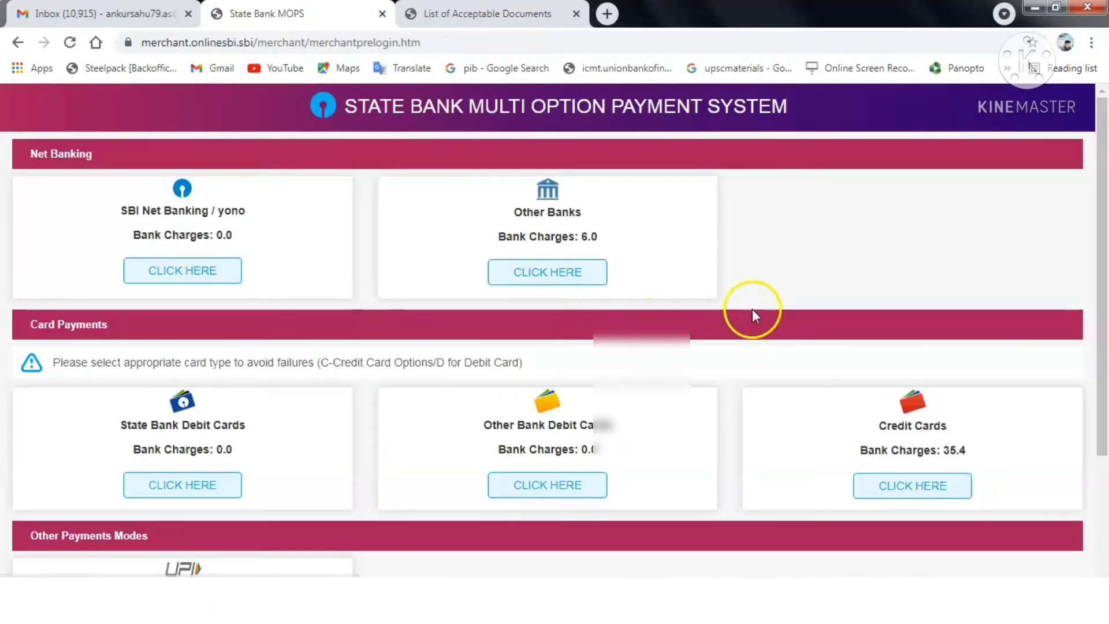
# Pay through SBI Net Banking and confirm with the high-security password
pyautogui.click(193, 272)
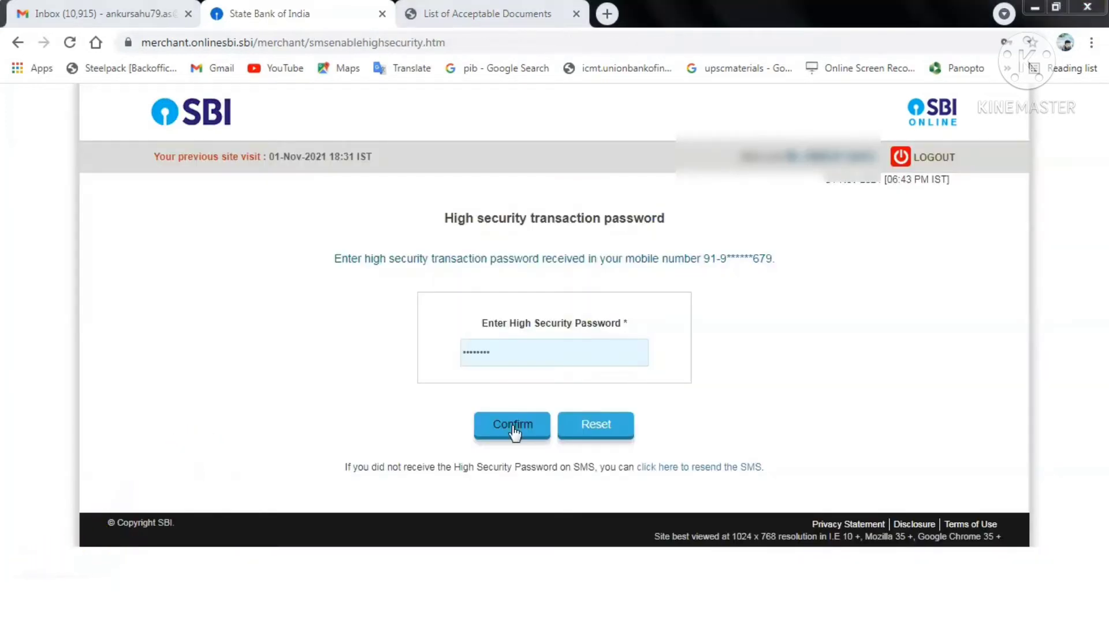
pyautogui.click(513, 430)
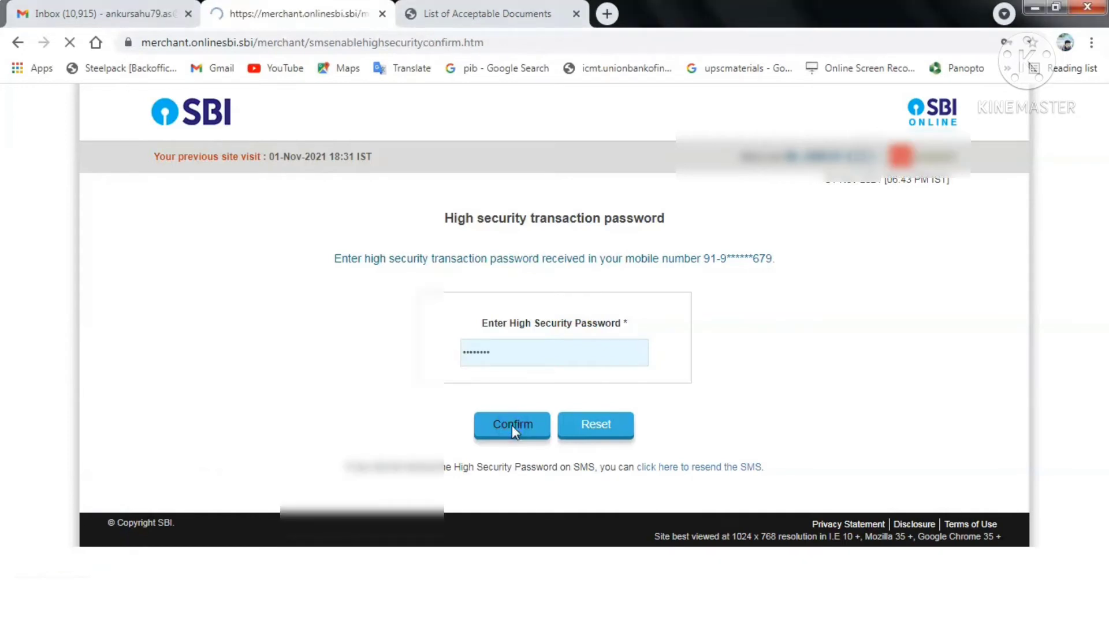
pyautogui.click(510, 306)
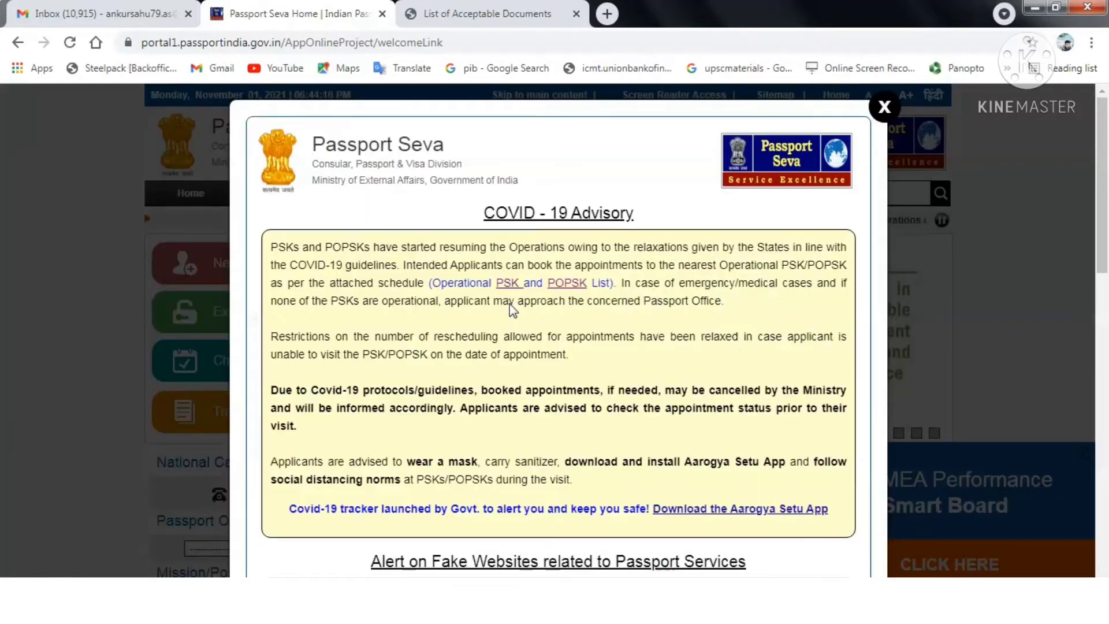
# Dismiss the COVID-19 advisory and submit the applicant's login id as an existing user
pyautogui.click(884, 108)
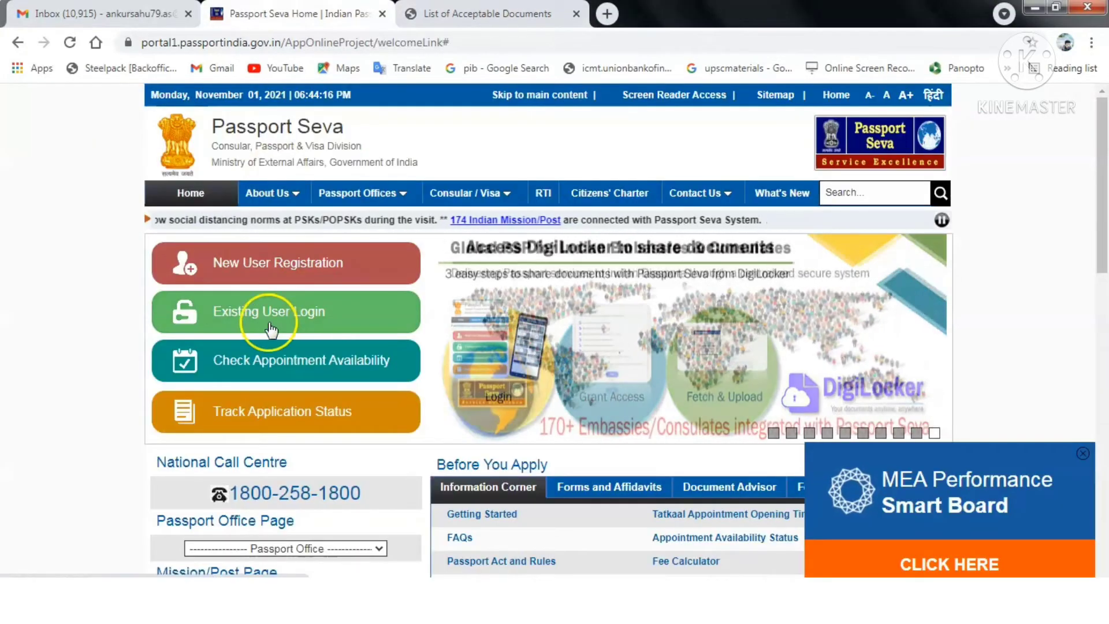
pyautogui.click(271, 330)
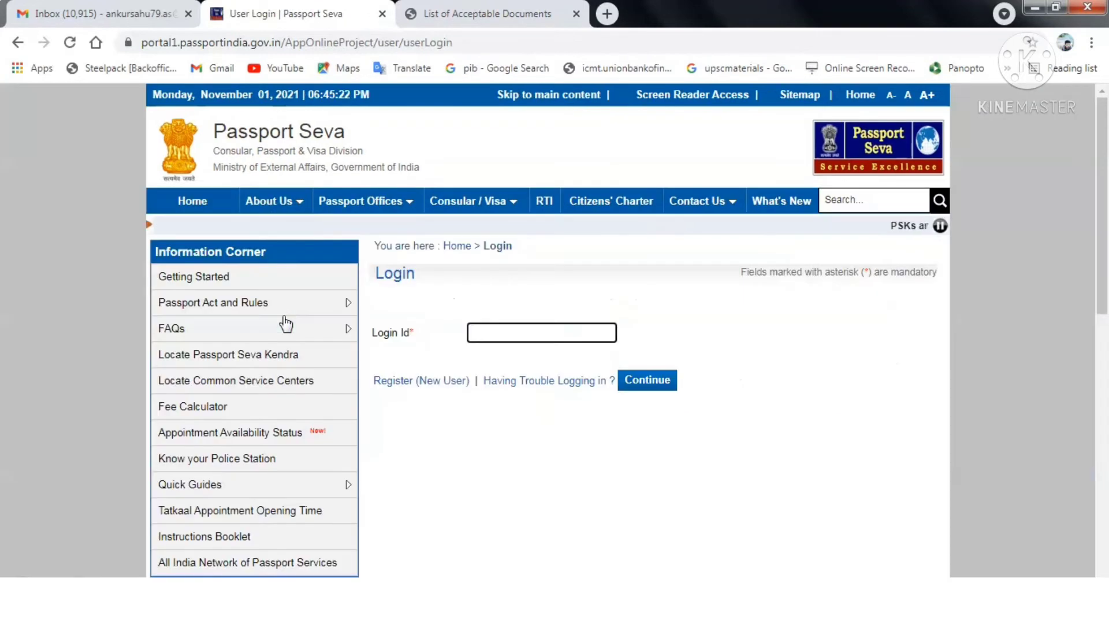
pyautogui.click(525, 324)
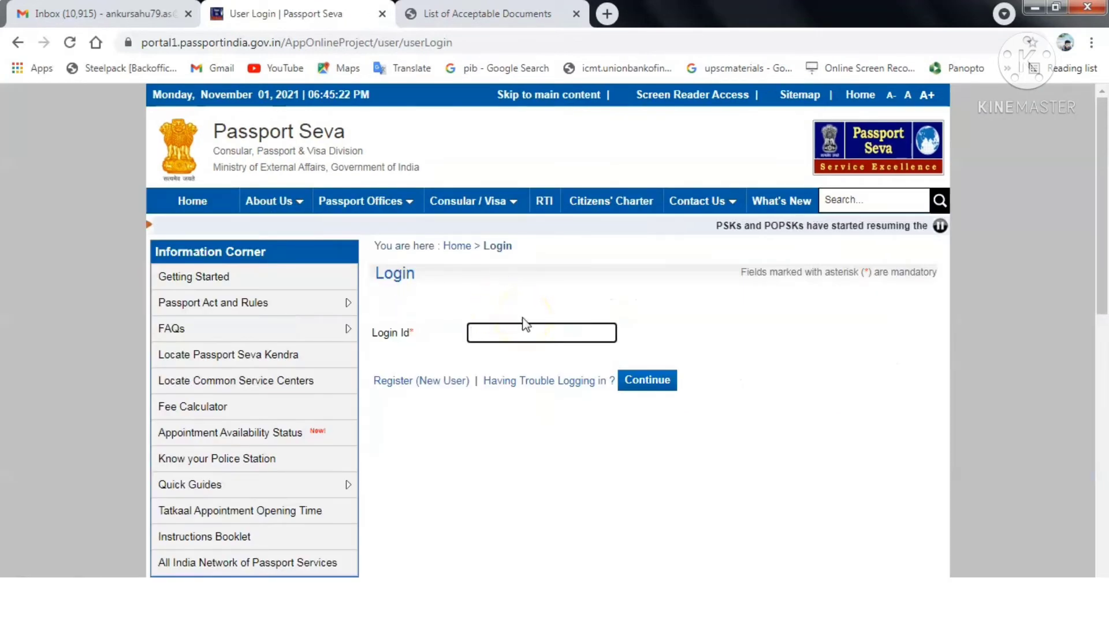
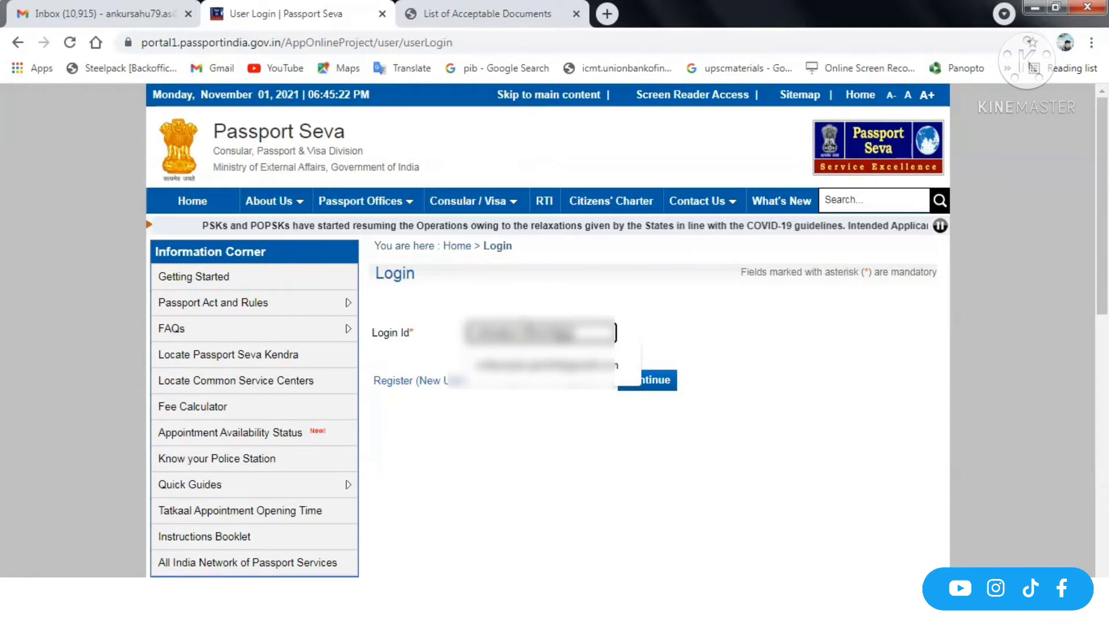
pyautogui.click(543, 365)
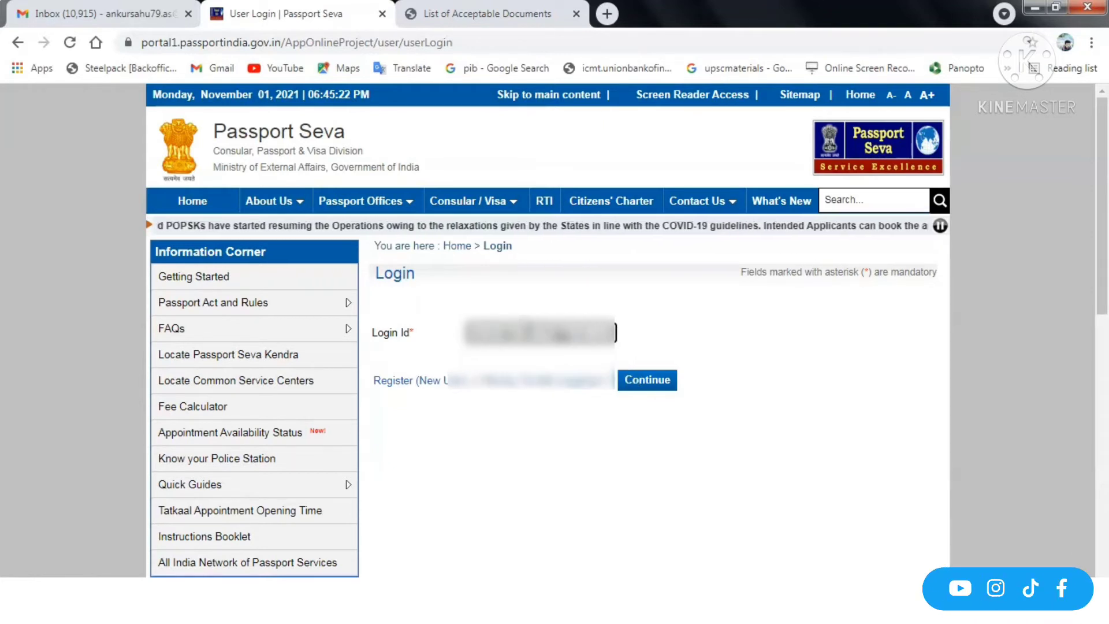
pyautogui.click(640, 382)
# Enter the account password and the login captcha
pyautogui.click(607, 328)
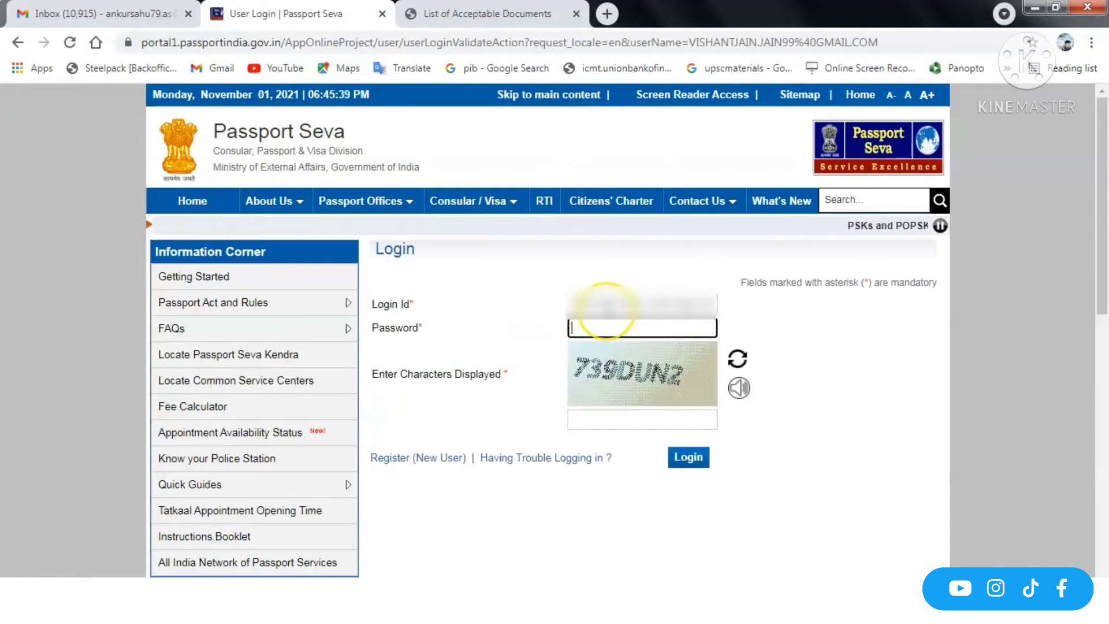
pyautogui.write('********')
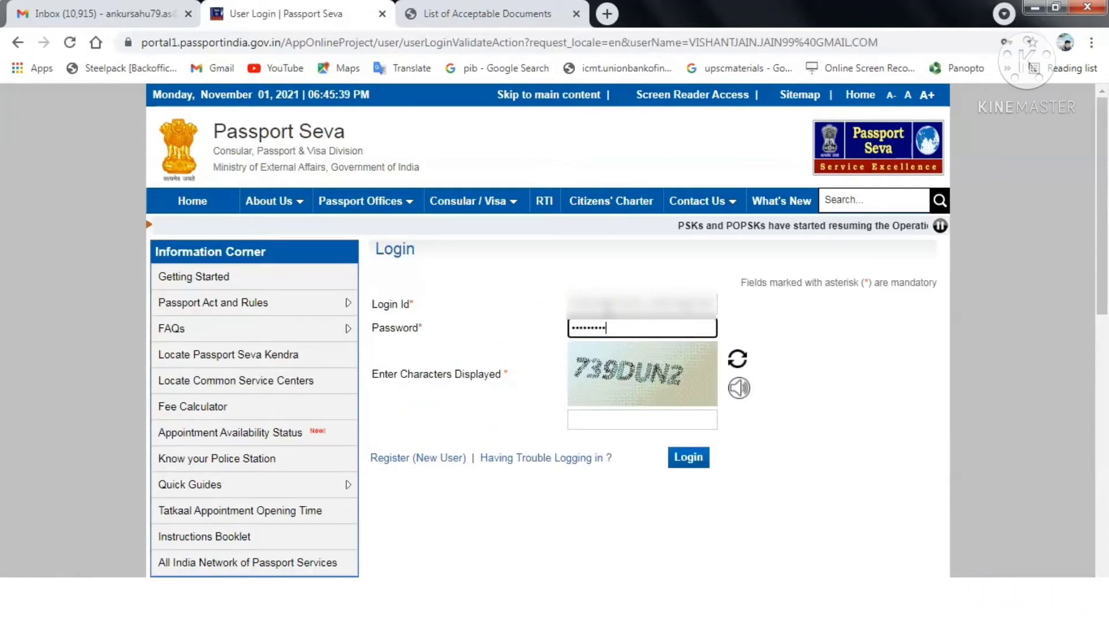
pyautogui.click(623, 423)
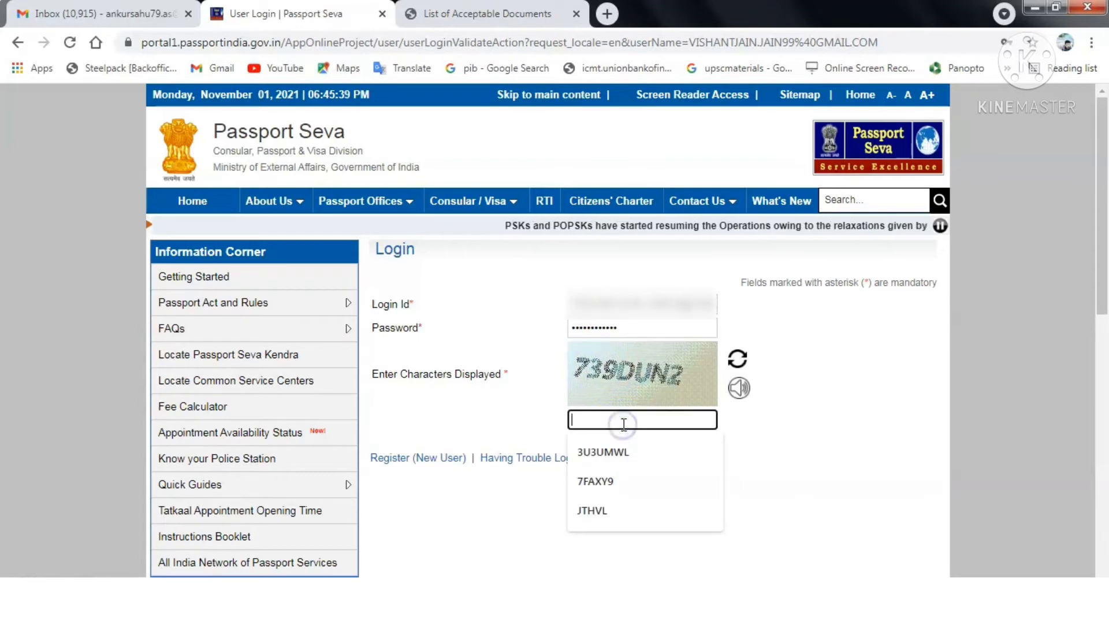
pyautogui.write('739')
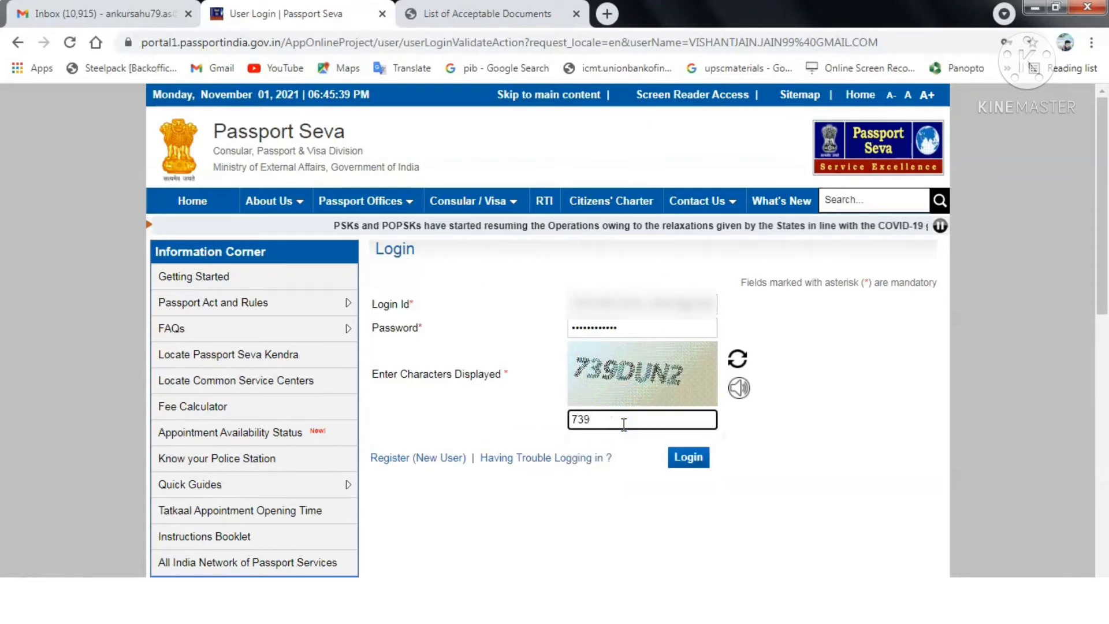
pyautogui.write('DUN2')
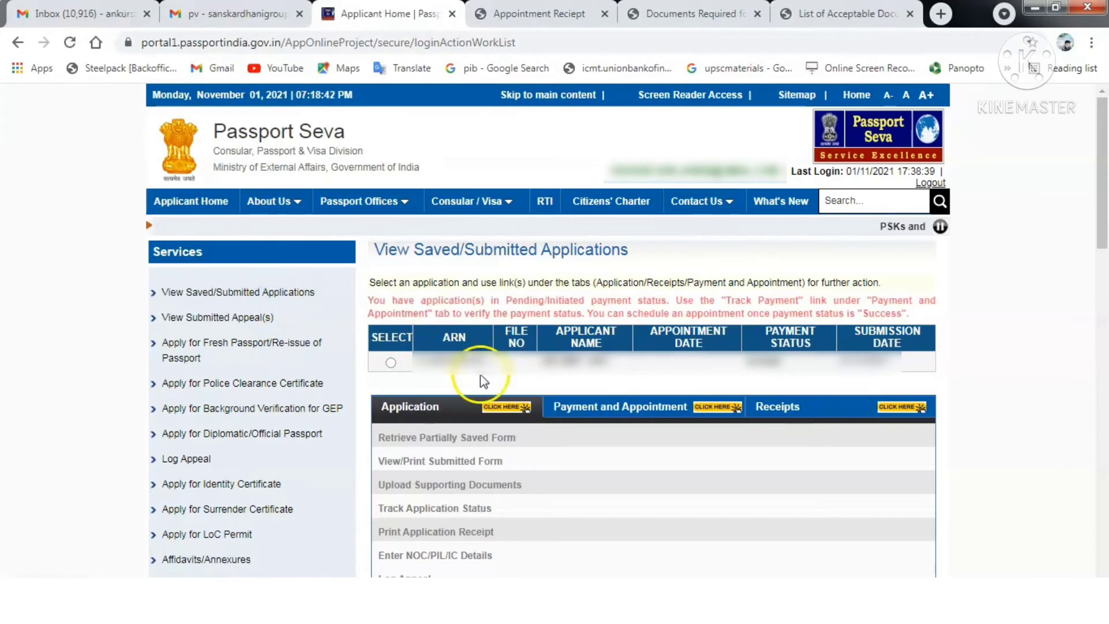
# Check the submitted application's payment status, then reopen the saved/submitted list and select it
pyautogui.click(390, 363)
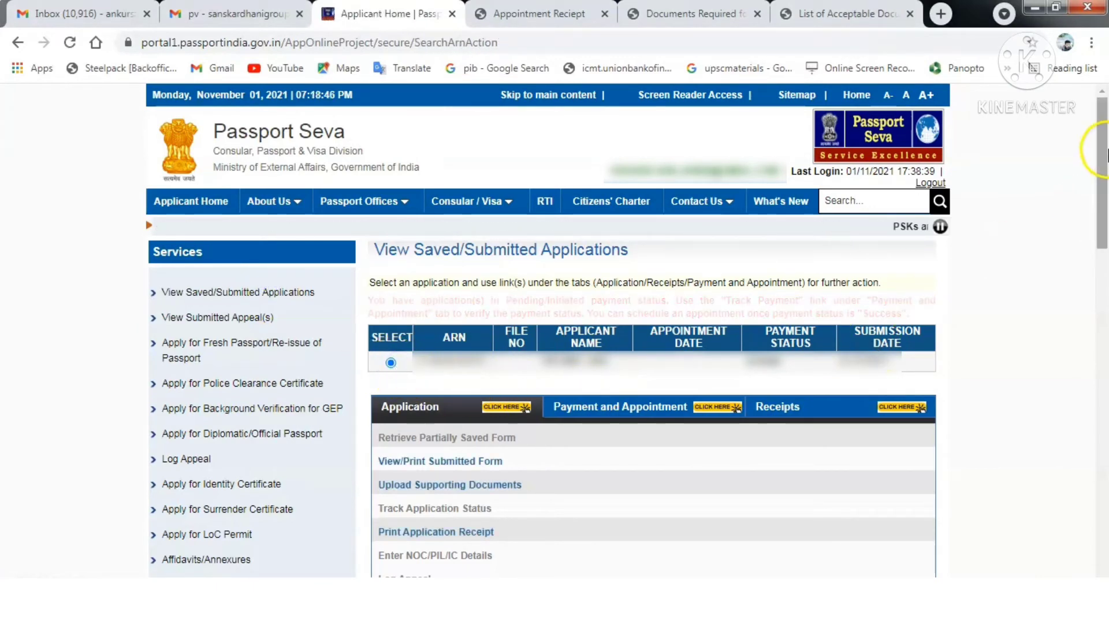
pyautogui.moveTo(1103, 149); pyautogui.dragTo(1104, 184)
pyautogui.scroll(-1, 1042, 174)
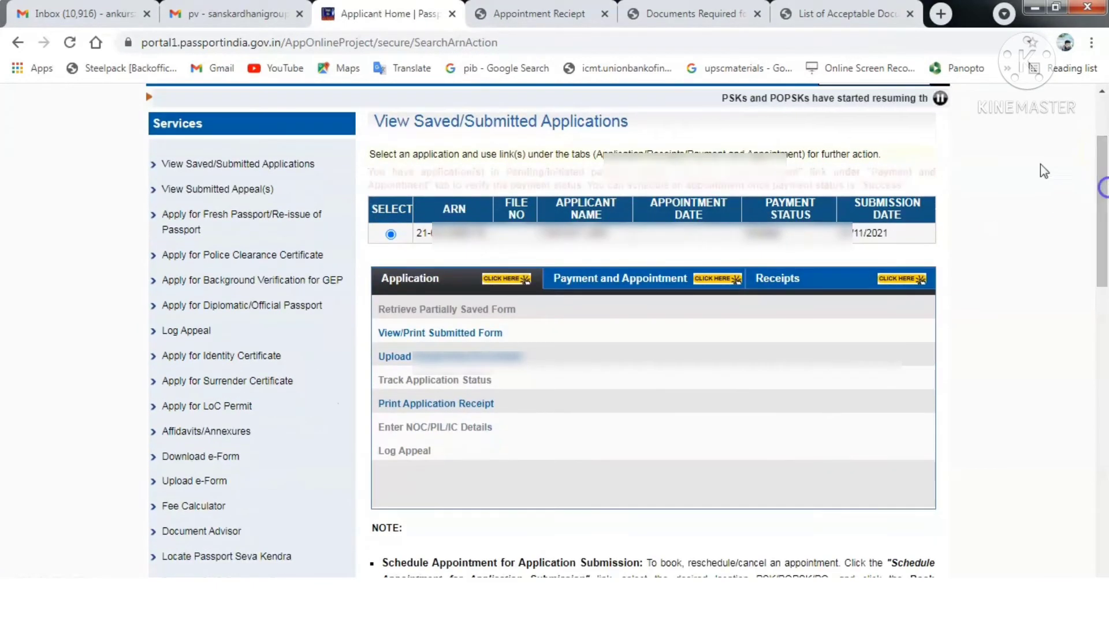
pyautogui.click(645, 283)
pyautogui.click(424, 356)
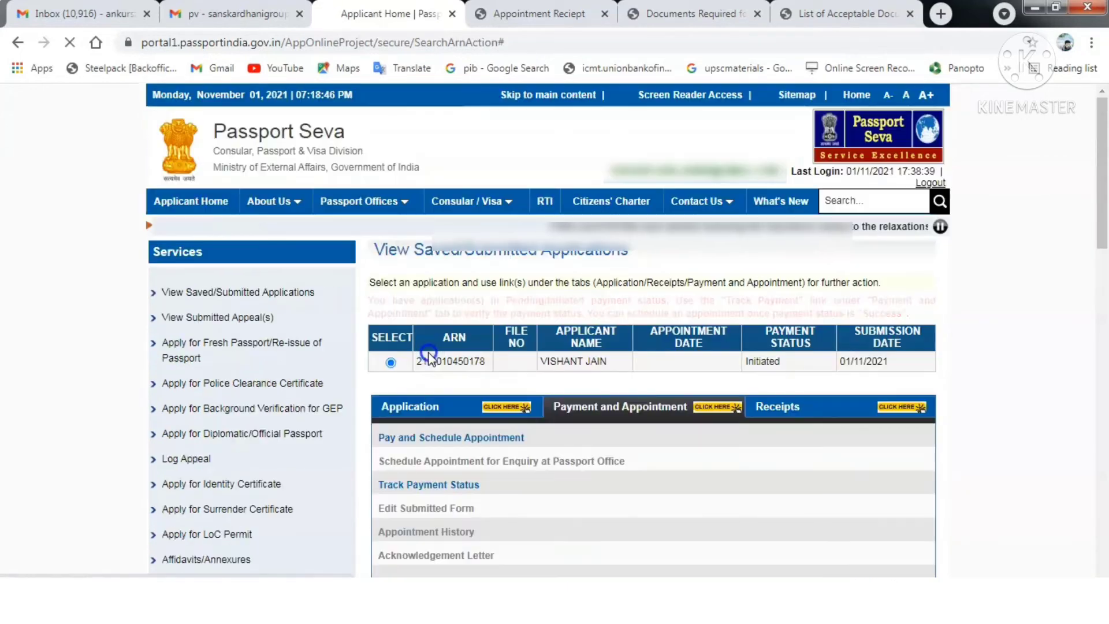
pyautogui.moveTo(600, 404); pyautogui.dragTo(621, 405)
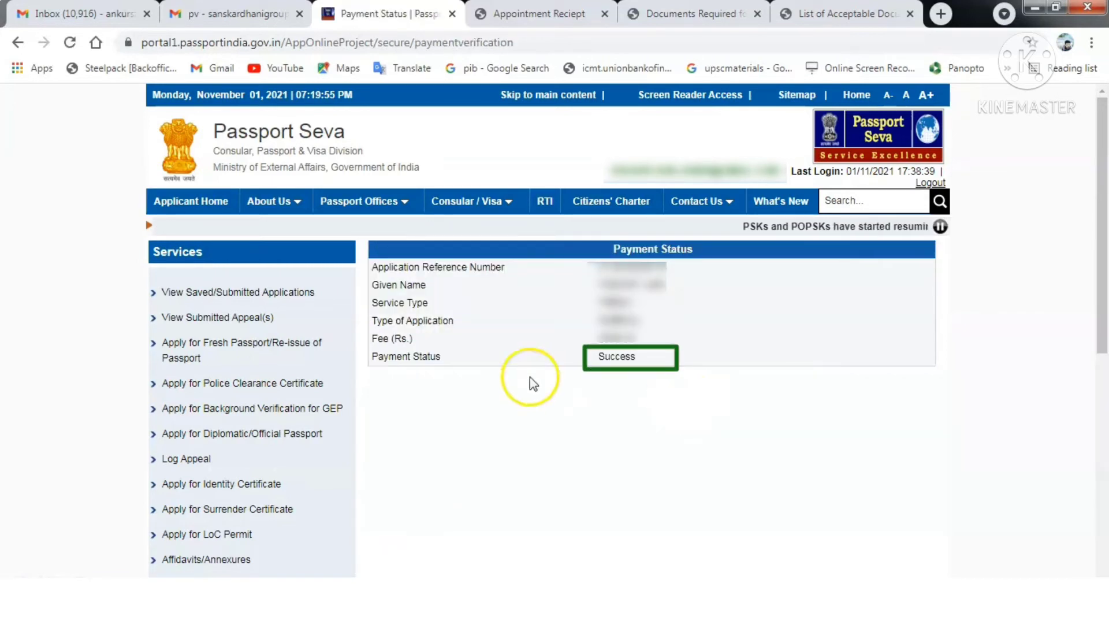
pyautogui.click(276, 293)
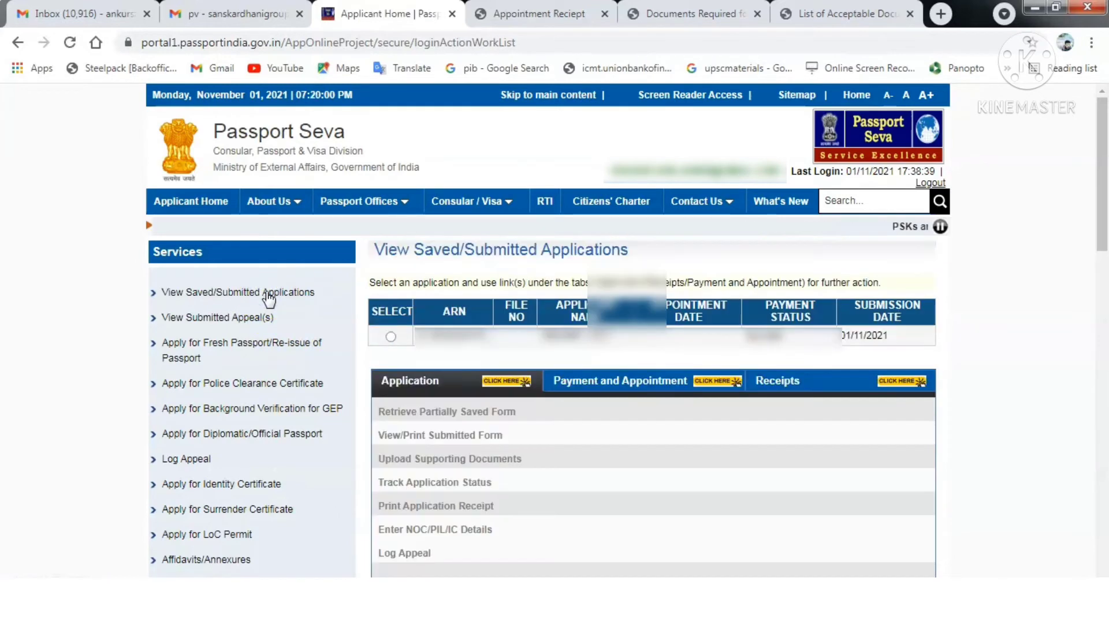
pyautogui.click(390, 336)
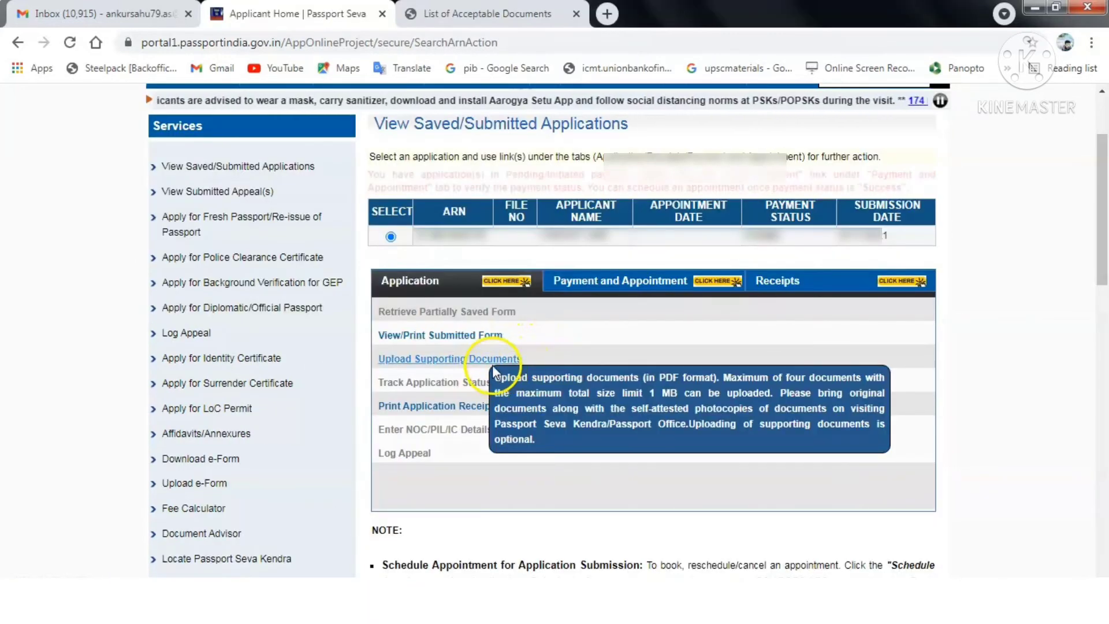
# On Upload Supporting Documents, set type Address Proof and description Aadhaar Card (Address Proof)
pyautogui.click(493, 365)
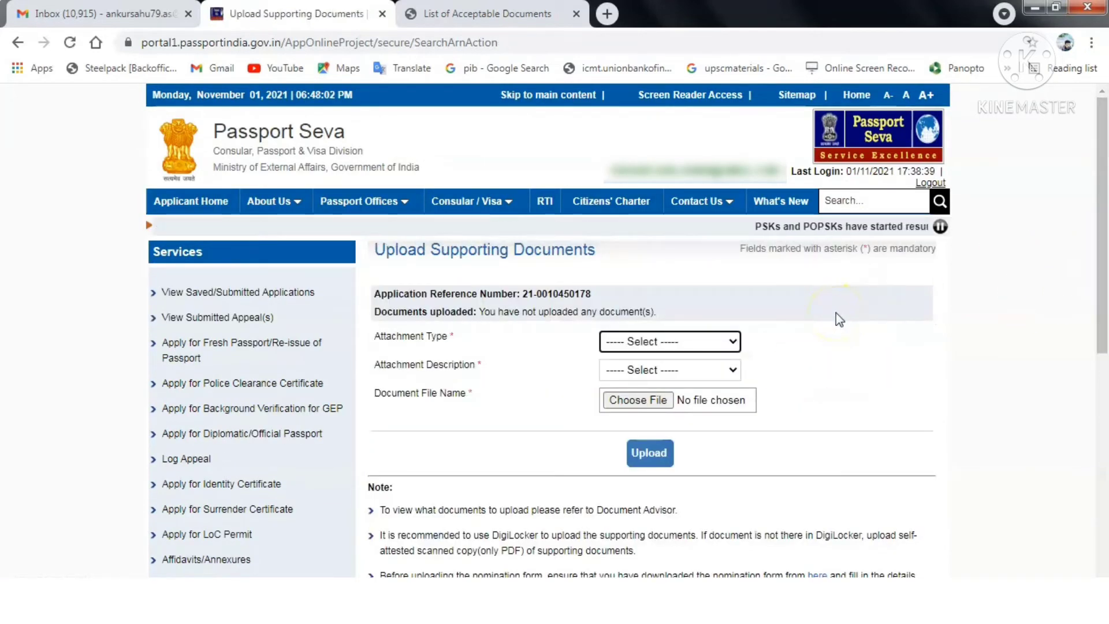
pyautogui.click(709, 342)
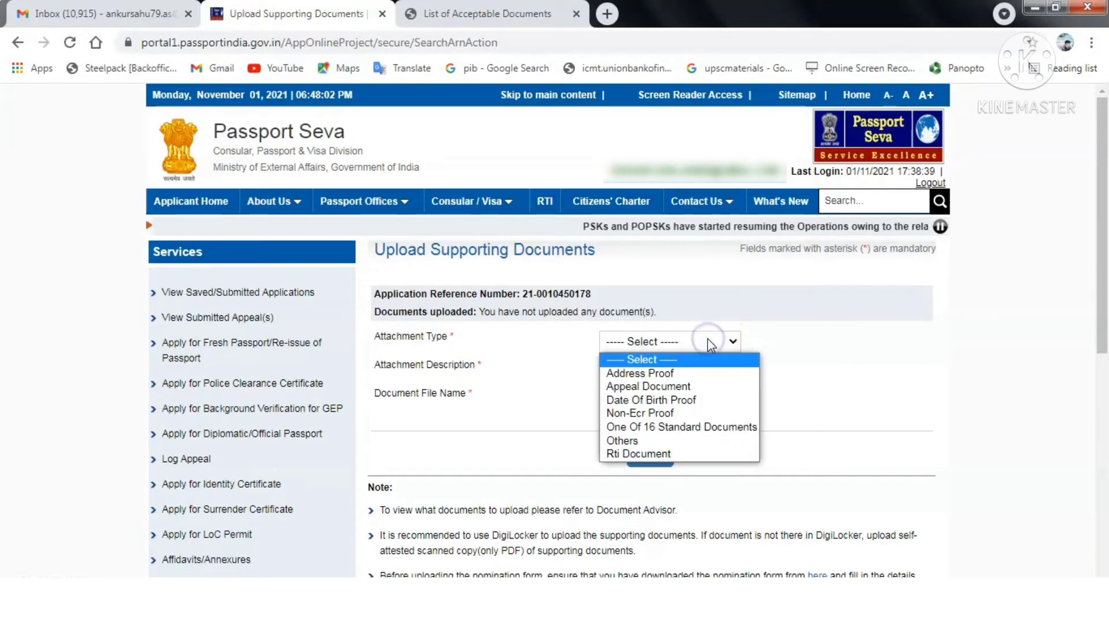
pyautogui.click(709, 341)
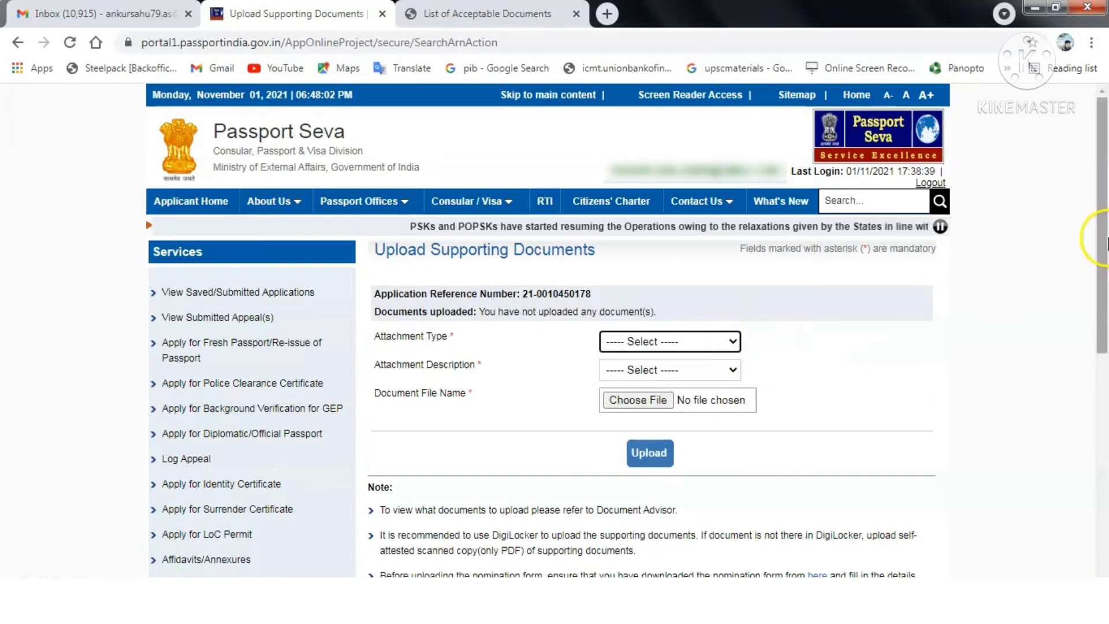
pyautogui.moveTo(1100, 242); pyautogui.dragTo(1103, 325)
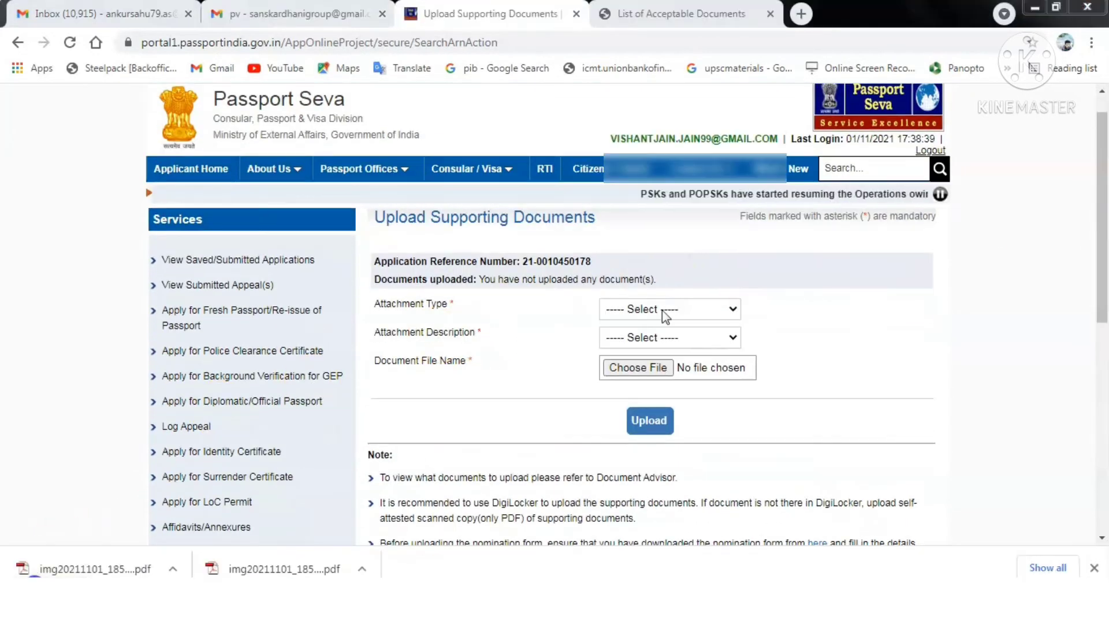
pyautogui.click(666, 312)
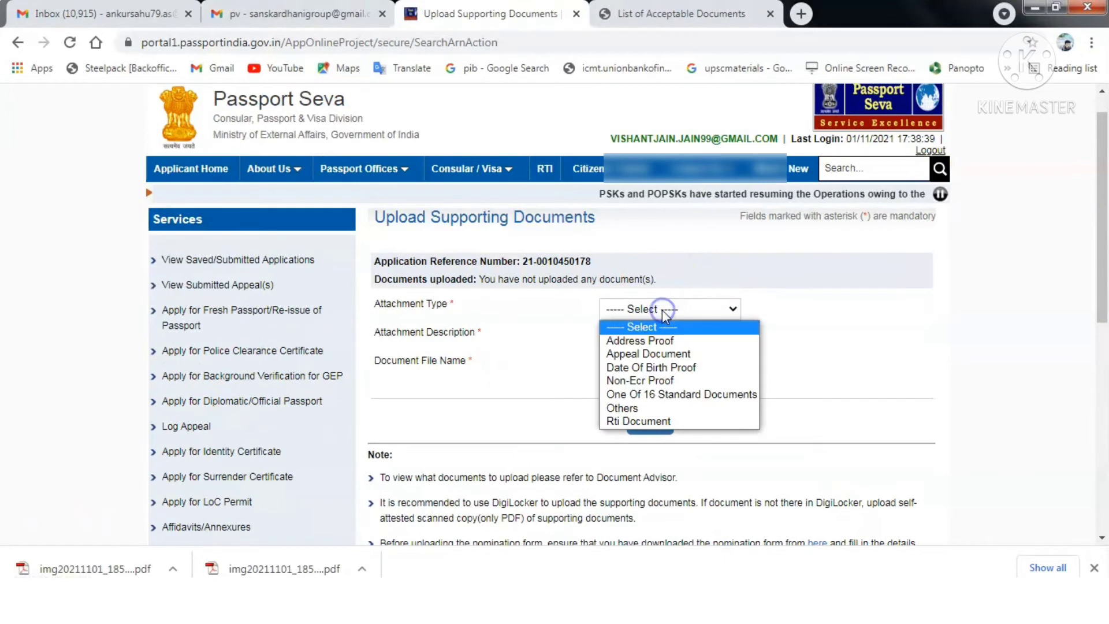
pyautogui.click(660, 342)
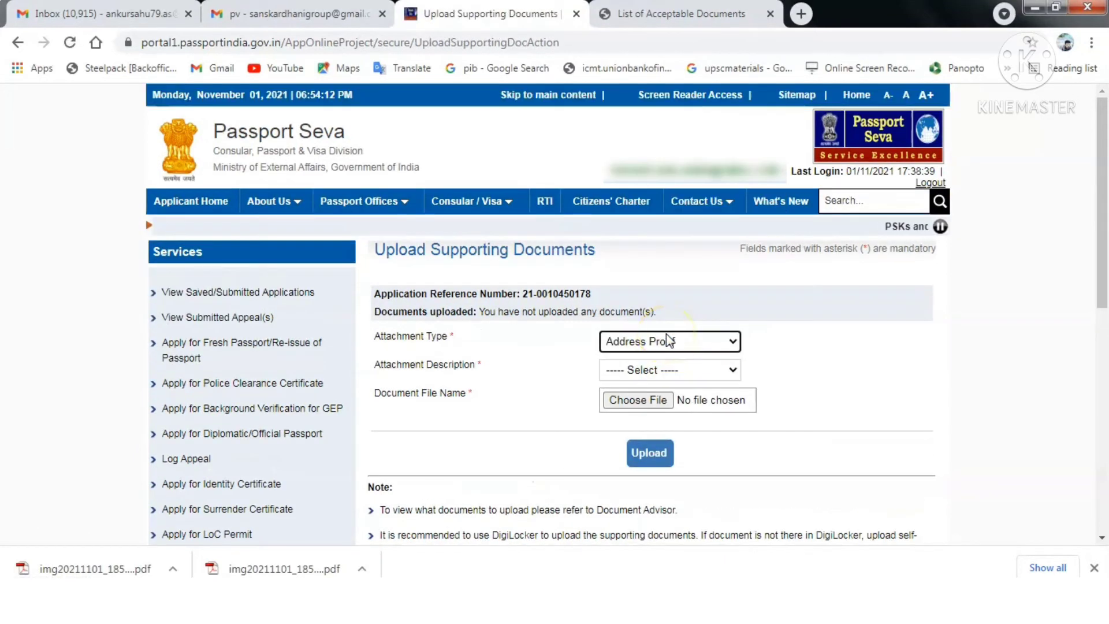
pyautogui.click(668, 370)
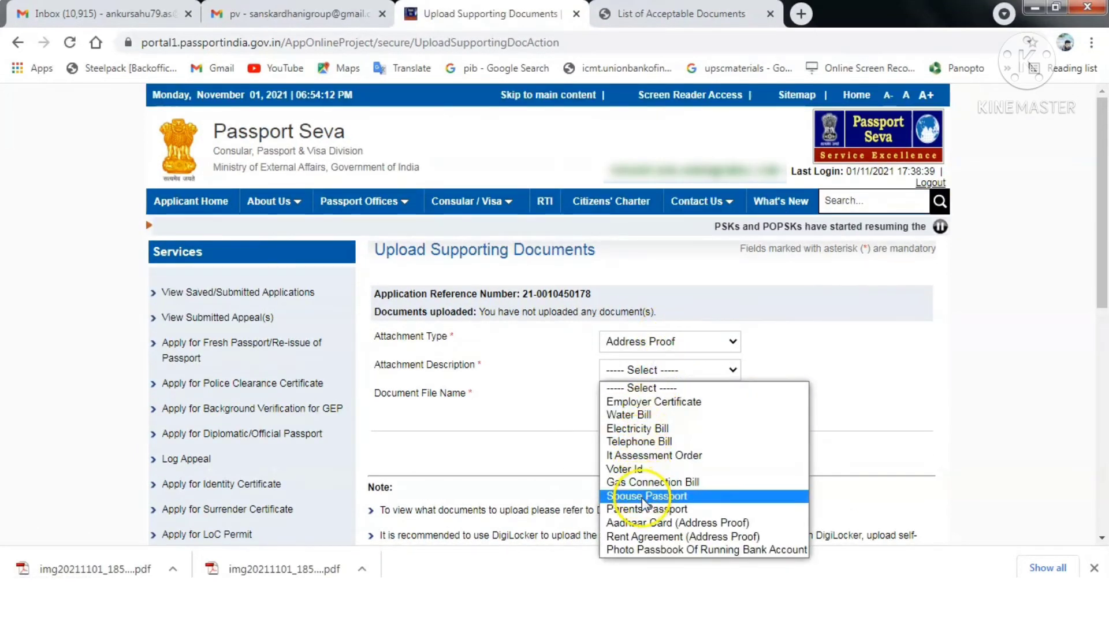
pyautogui.click(644, 523)
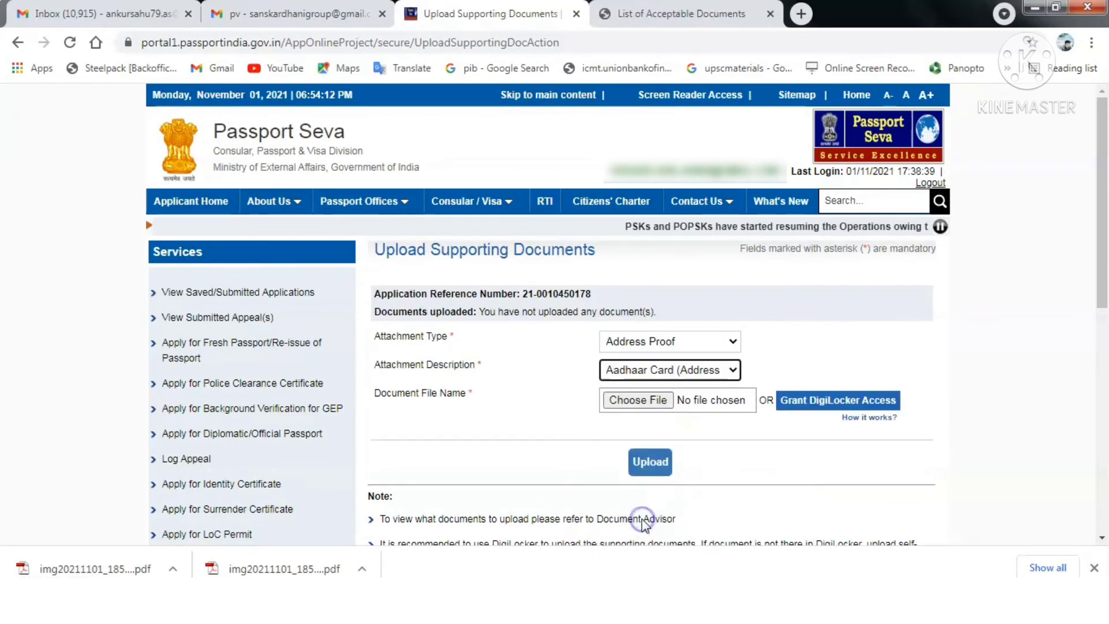
# Attach the address proof PDF from Downloads and upload it
pyautogui.click(638, 399)
pyautogui.click(70, 128)
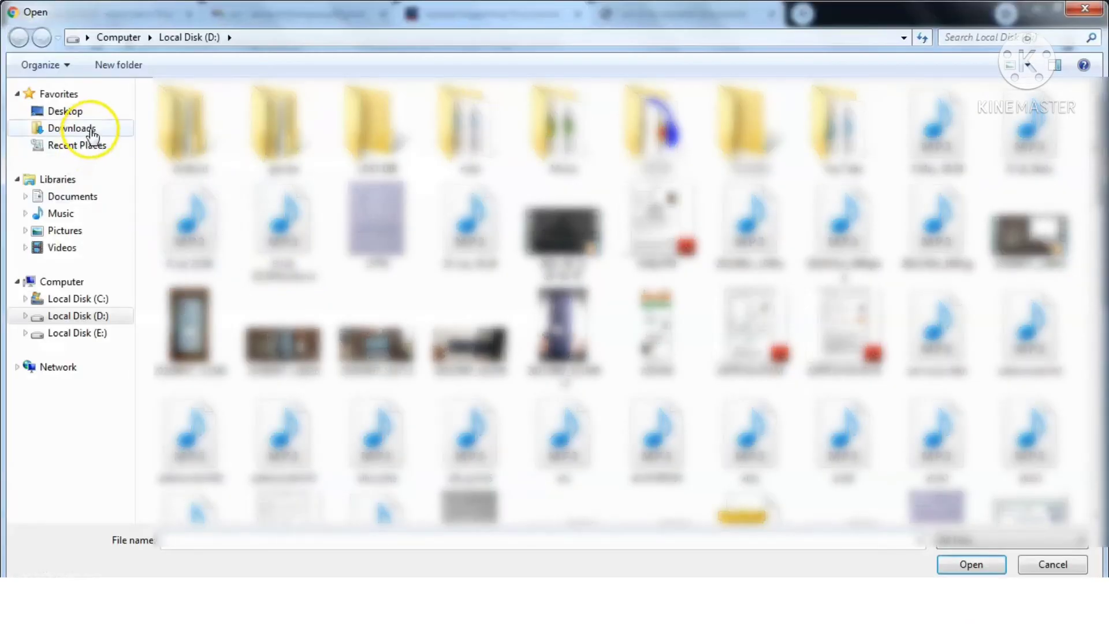
pyautogui.doubleClick(622, 243)
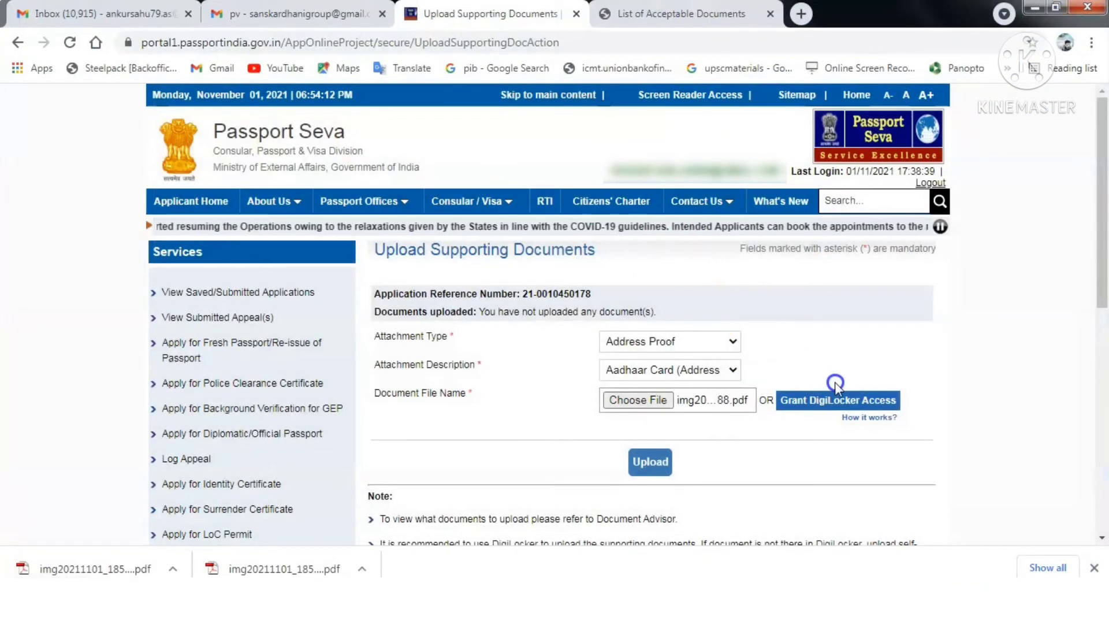
pyautogui.click(664, 461)
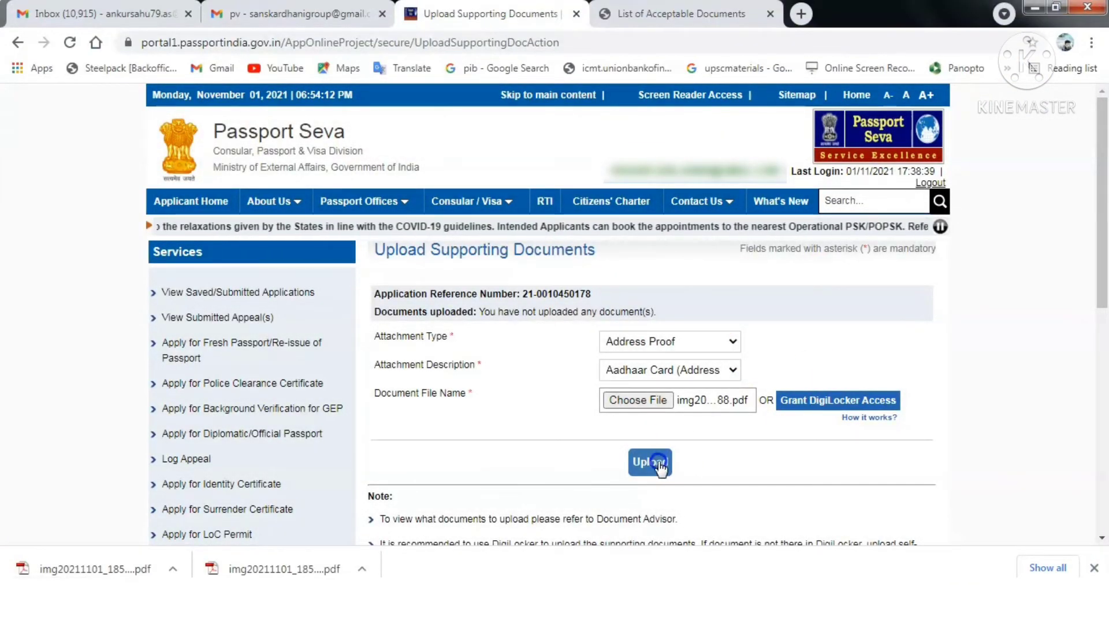
pyautogui.click(659, 462)
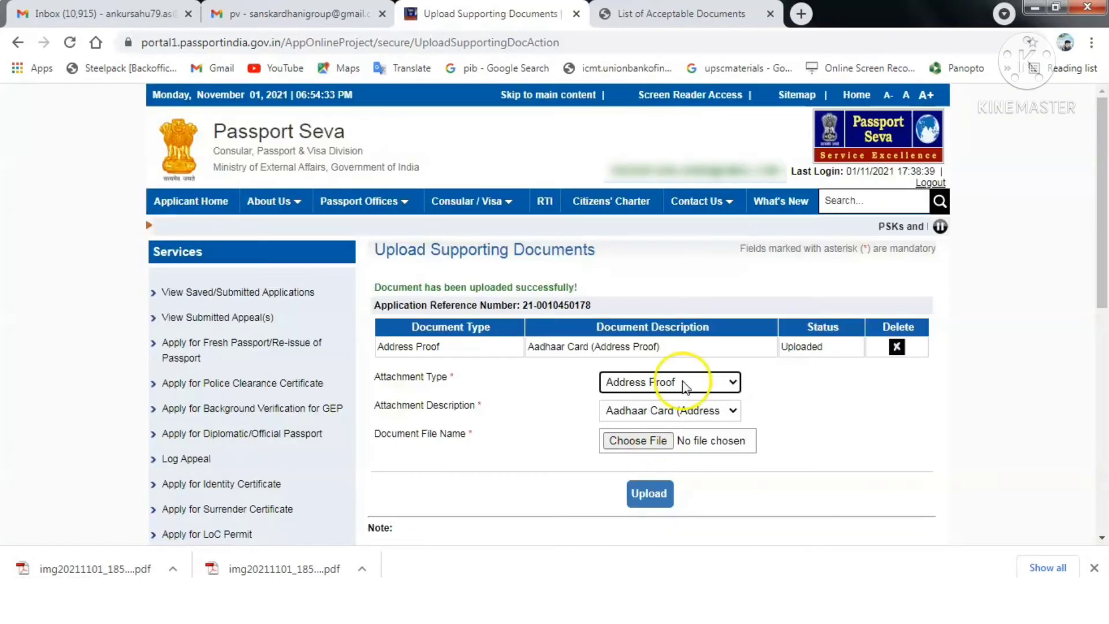
# Upload the Aadhaar Card/E-Aadhaar PDF as Date Of Birth Proof
pyautogui.click(673, 382)
pyautogui.click(653, 440)
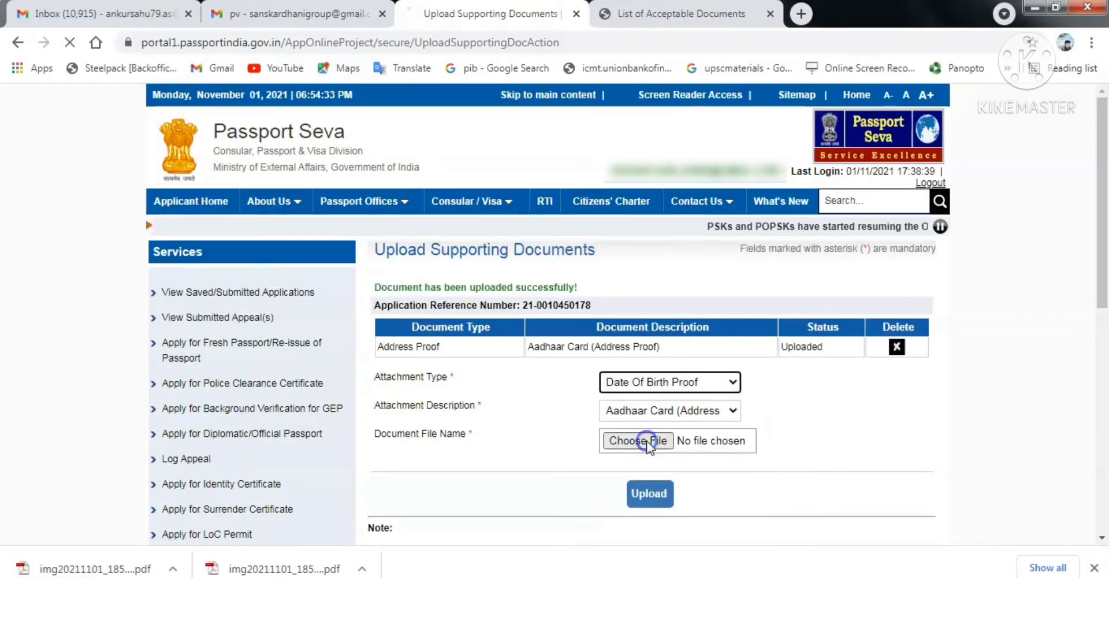
pyautogui.click(667, 399)
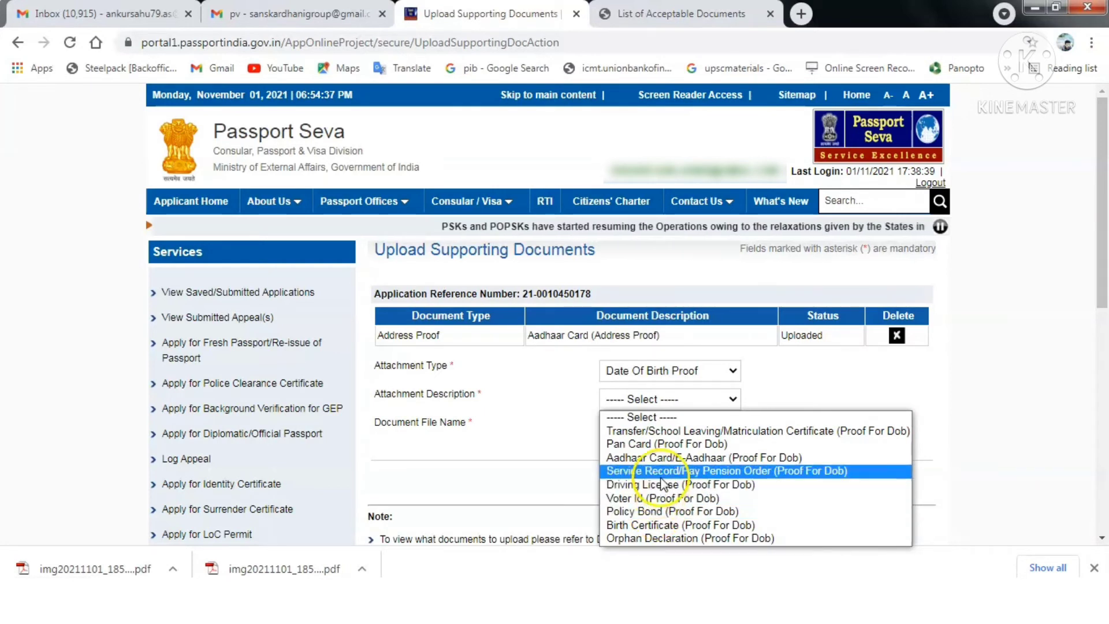
pyautogui.click(651, 458)
pyautogui.click(654, 433)
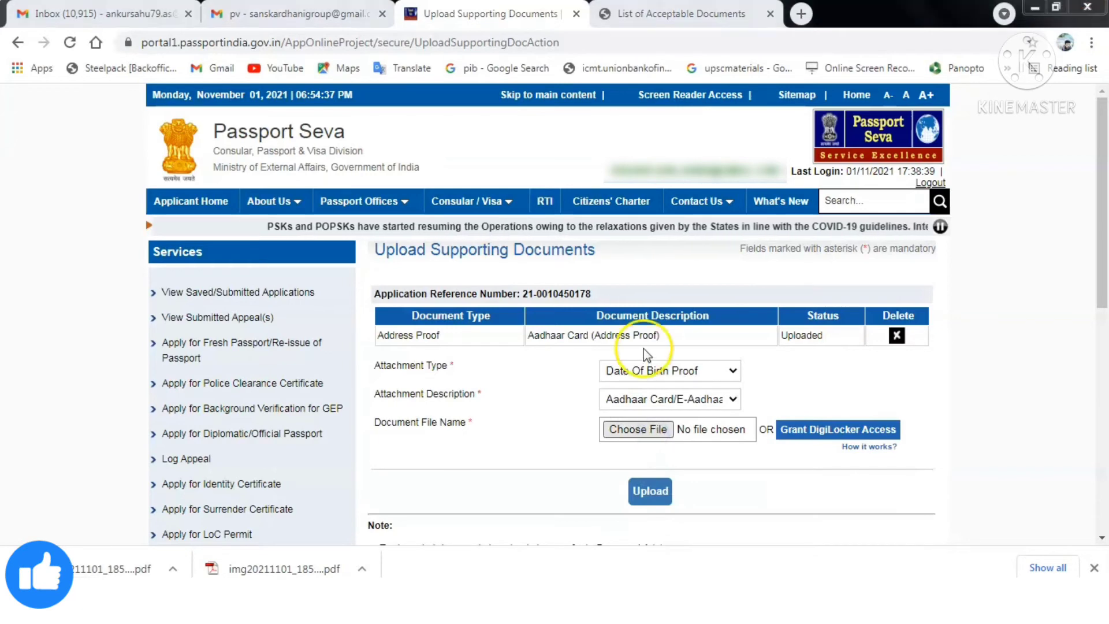
pyautogui.doubleClick(627, 250)
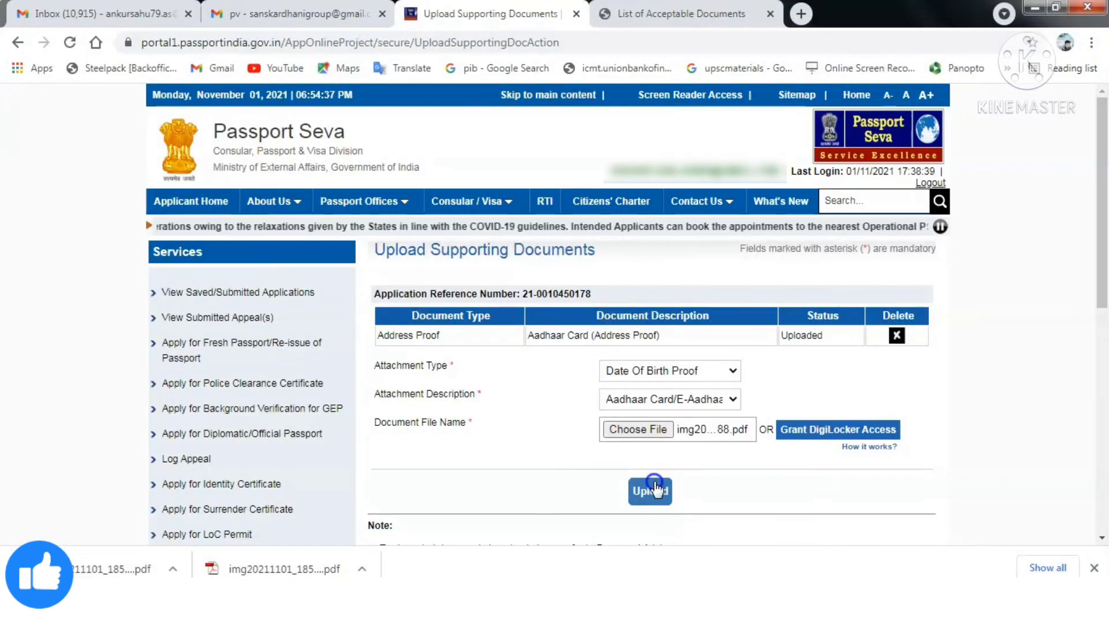
pyautogui.click(654, 492)
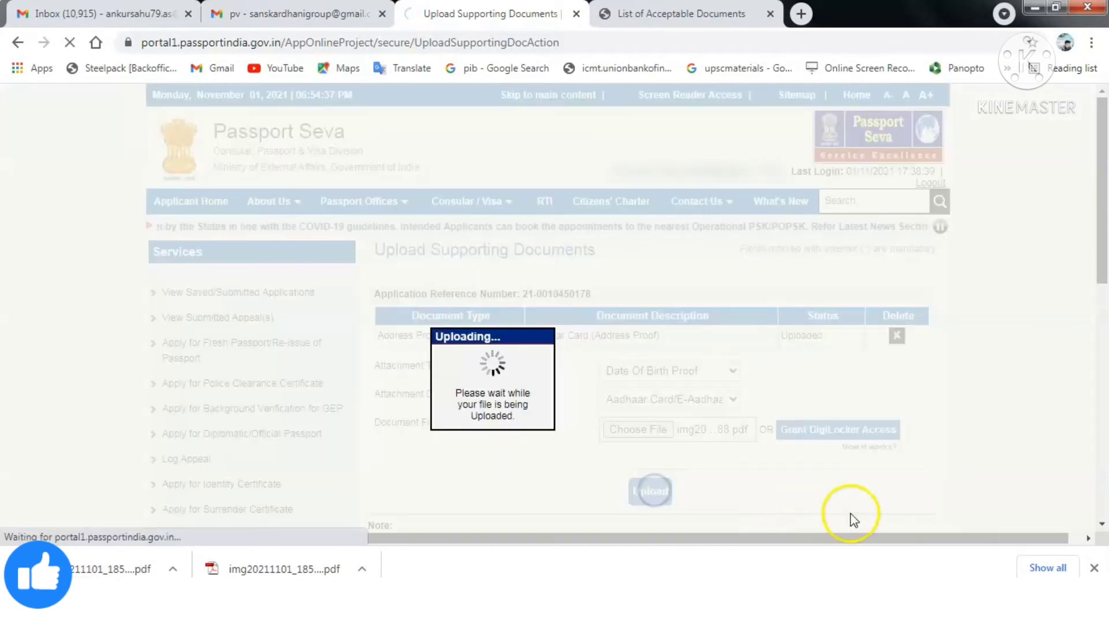
# Select Non-Ecr Proof as attachment type and review the documents accepted for Non-ECR
pyautogui.click(670, 403)
pyautogui.click(653, 474)
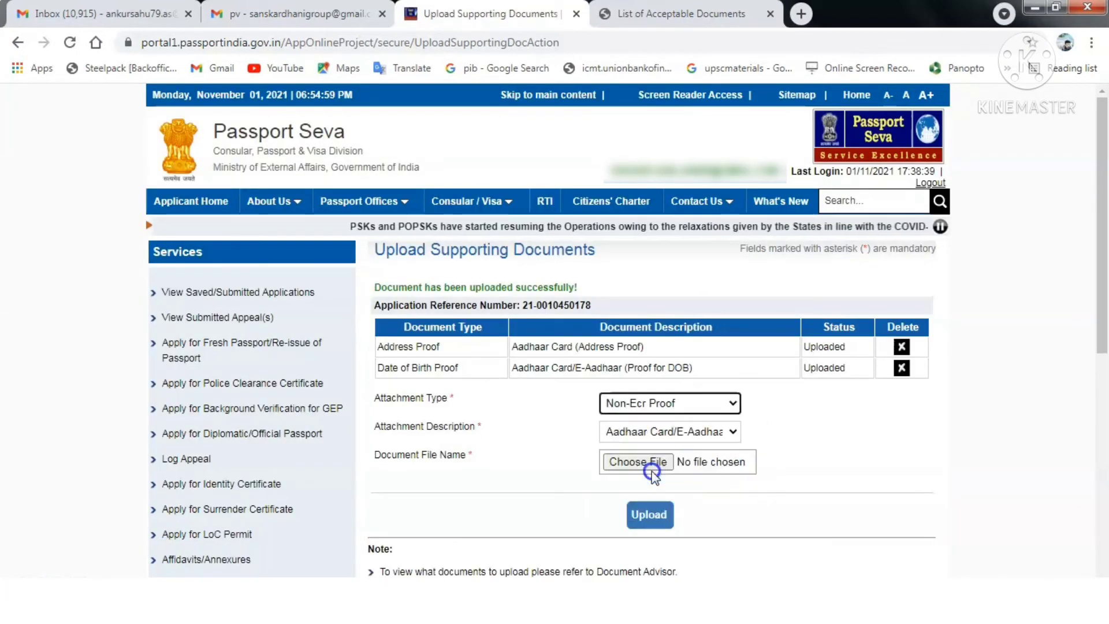
pyautogui.click(654, 432)
pyautogui.click(641, 409)
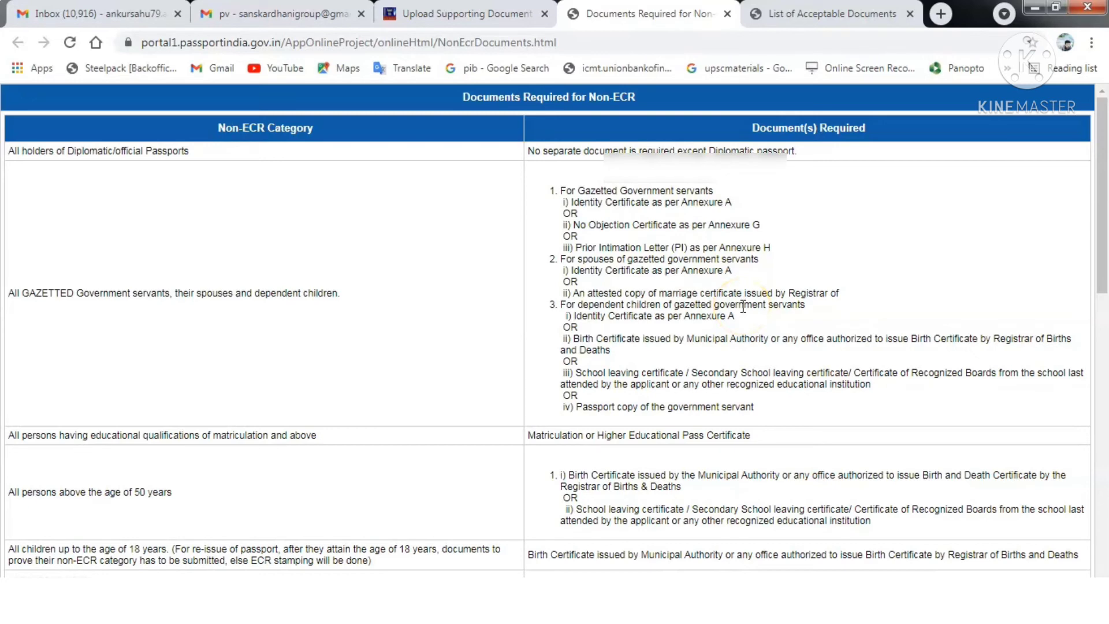
pyautogui.moveTo(1100, 235); pyautogui.dragTo(1104, 263)
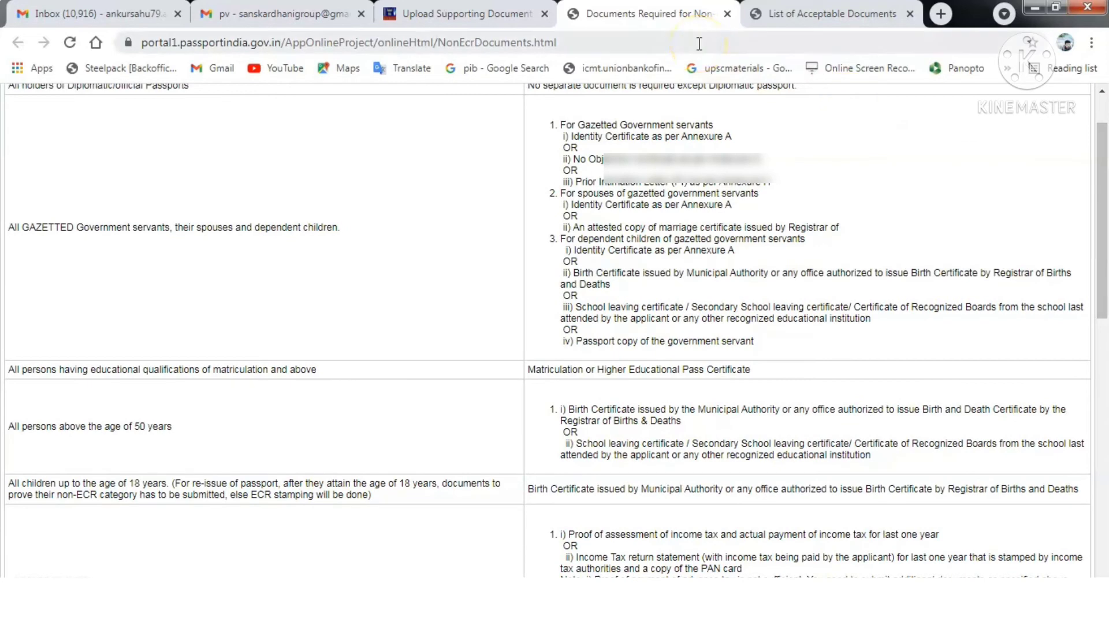
pyautogui.click(462, 13)
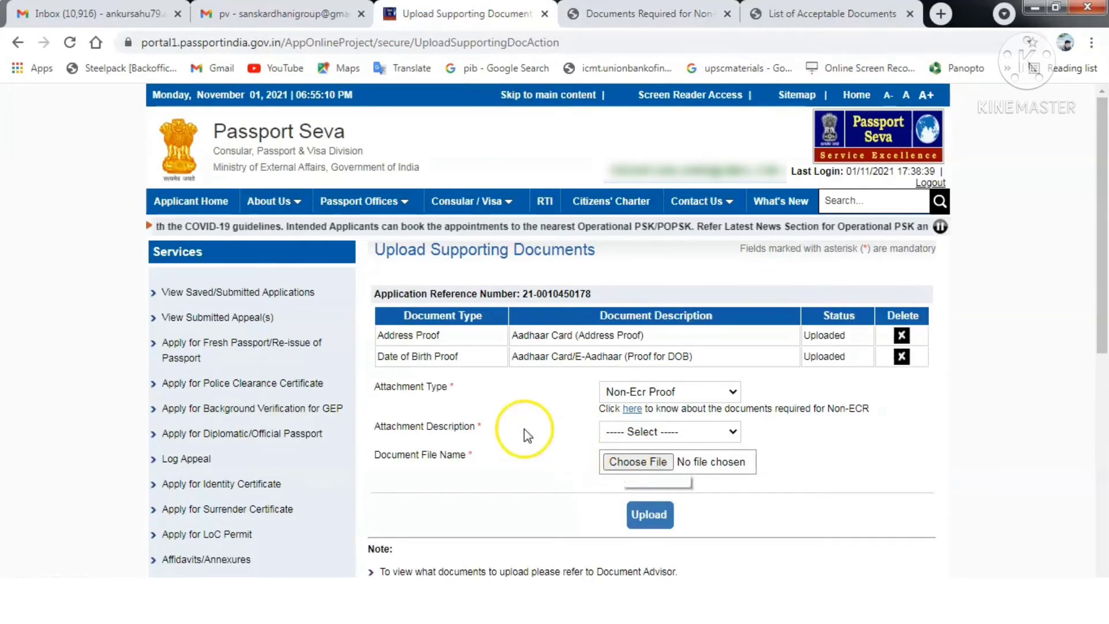
# Upload the matriculation certificate PDF as Matriculation/Higher Educational Pass Certificate Non-ECR proof
pyautogui.click(656, 438)
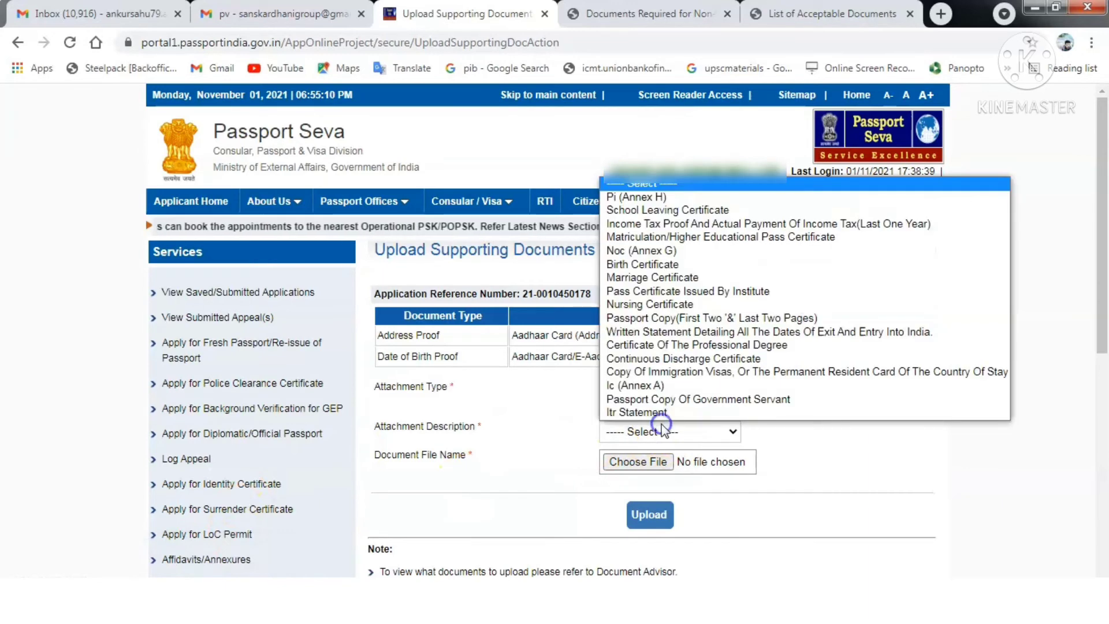
pyautogui.click(657, 237)
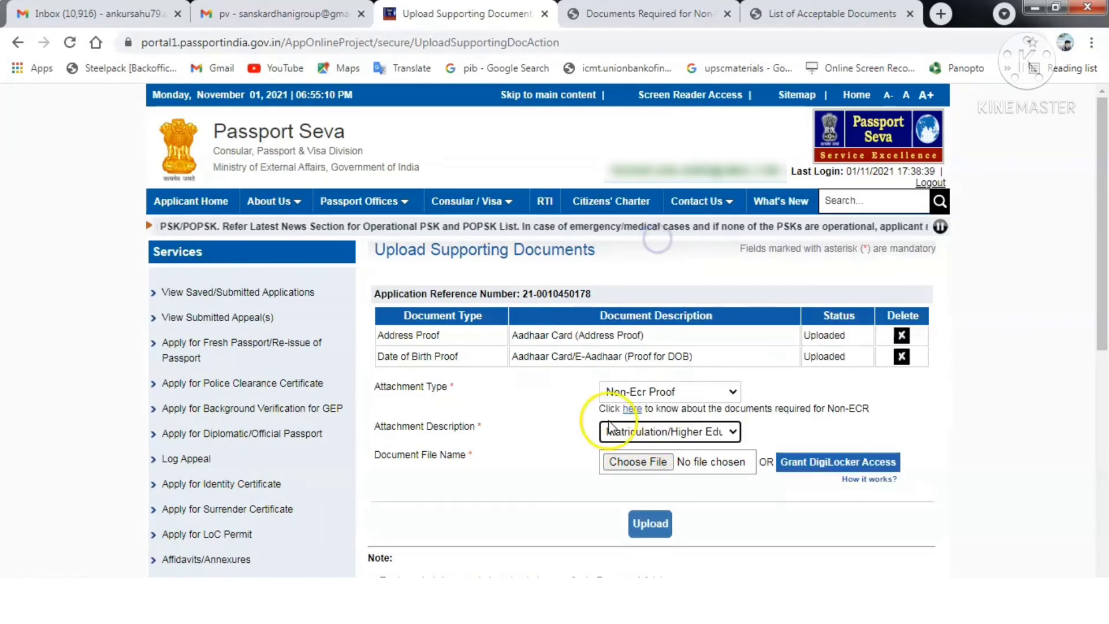
pyautogui.click(636, 462)
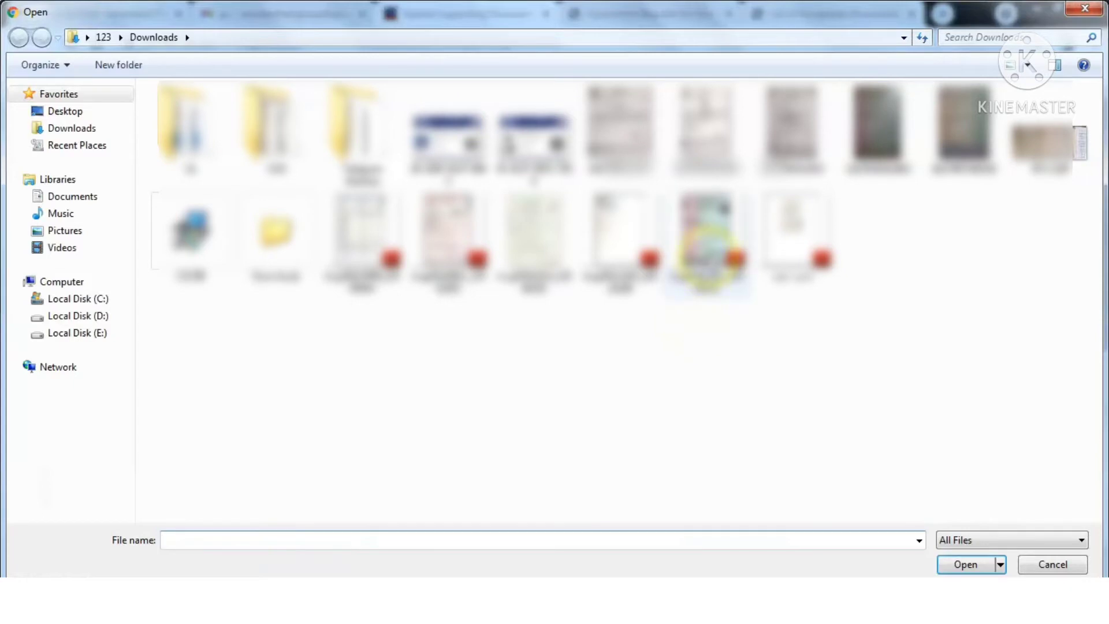
pyautogui.doubleClick(706, 256)
pyautogui.click(651, 525)
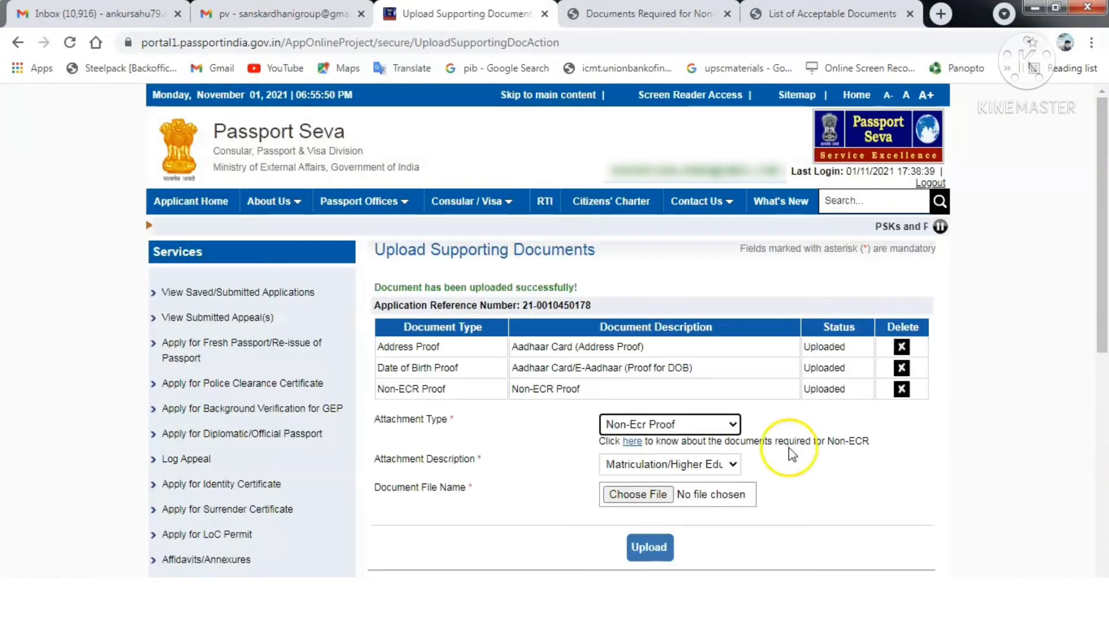
# Leave the upload form unchanged and return to View Saved/Submitted Applications
pyautogui.moveTo(1104, 300)
pyautogui.mouseDown()
pyautogui.moveTo(1103, 427)
pyautogui.moveTo(1102, 313)
pyautogui.mouseUp()
pyautogui.click(700, 400)
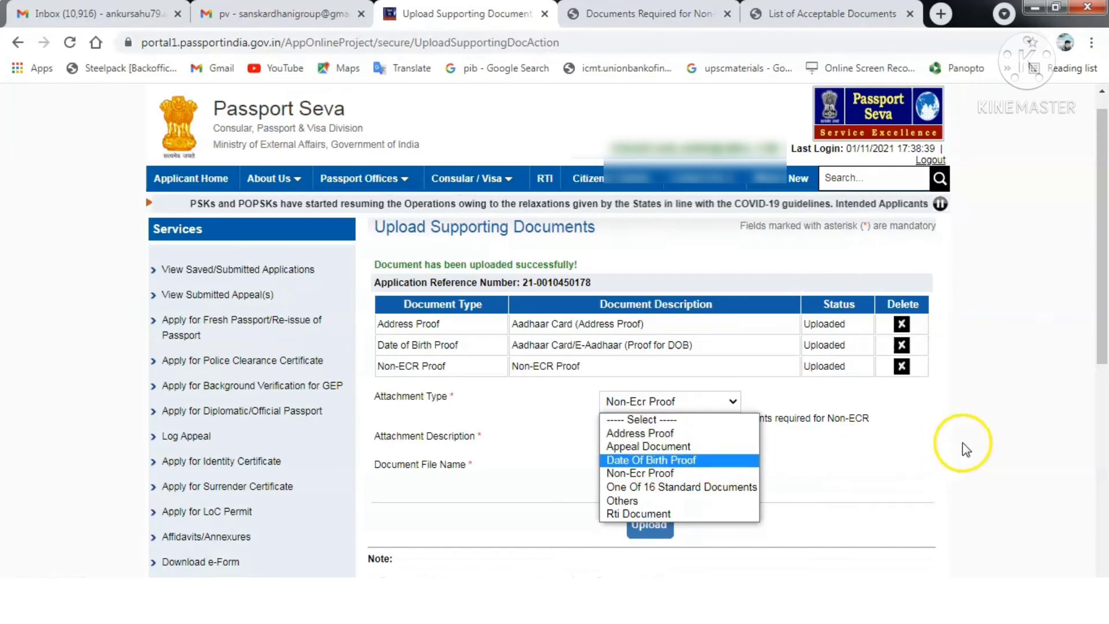
pyautogui.click(991, 432)
pyautogui.moveTo(1103, 245)
pyautogui.mouseDown()
pyautogui.moveTo(1103, 309)
pyautogui.moveTo(1103, 234)
pyautogui.mouseUp()
pyautogui.click(260, 290)
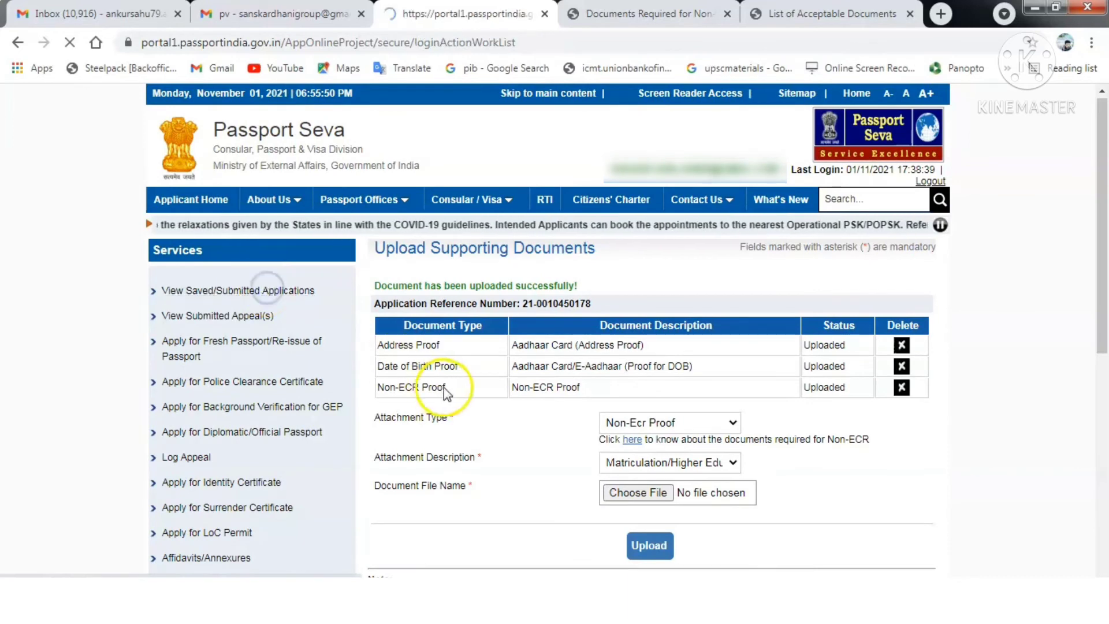
# Start Pay and Schedule Appointment for the application to view RPO Bhopal slots for 02/11/2021
pyautogui.click(391, 362)
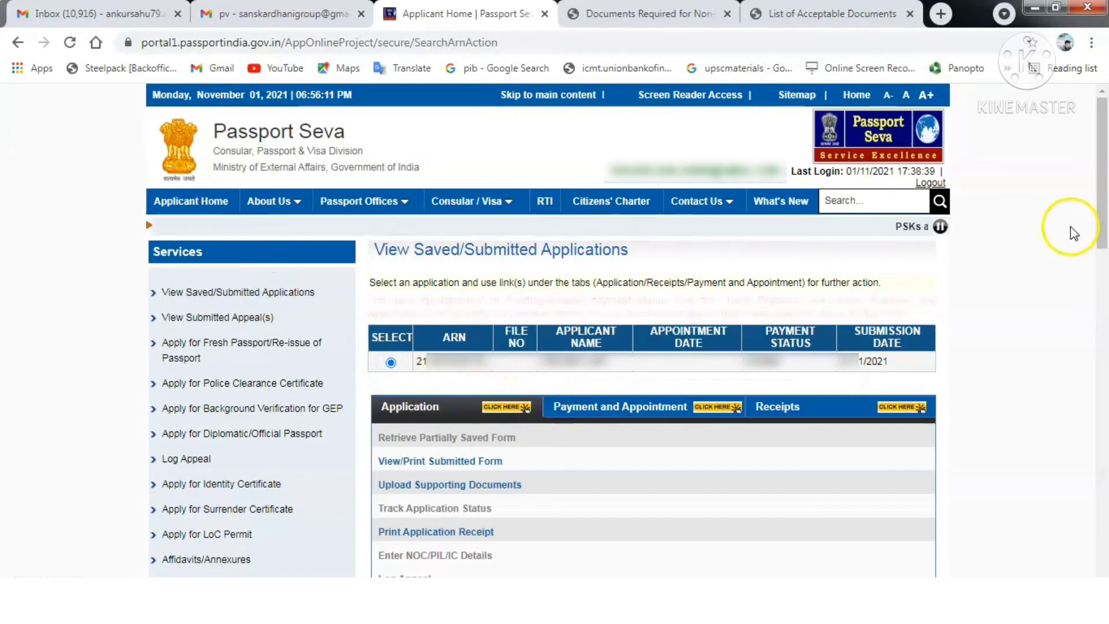
pyautogui.click(657, 410)
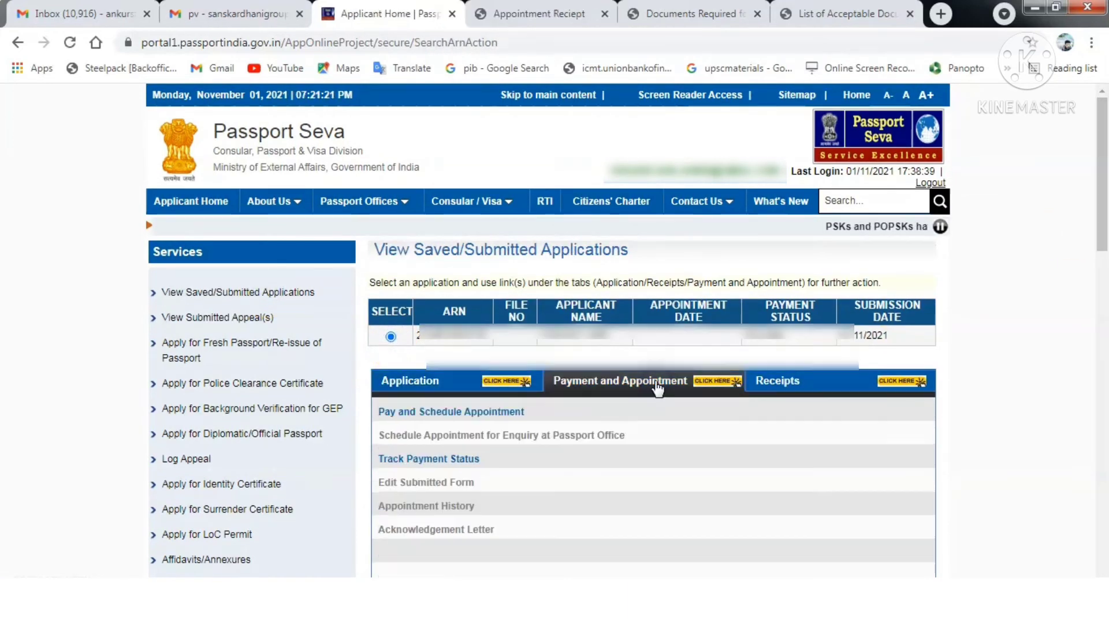
pyautogui.click(499, 415)
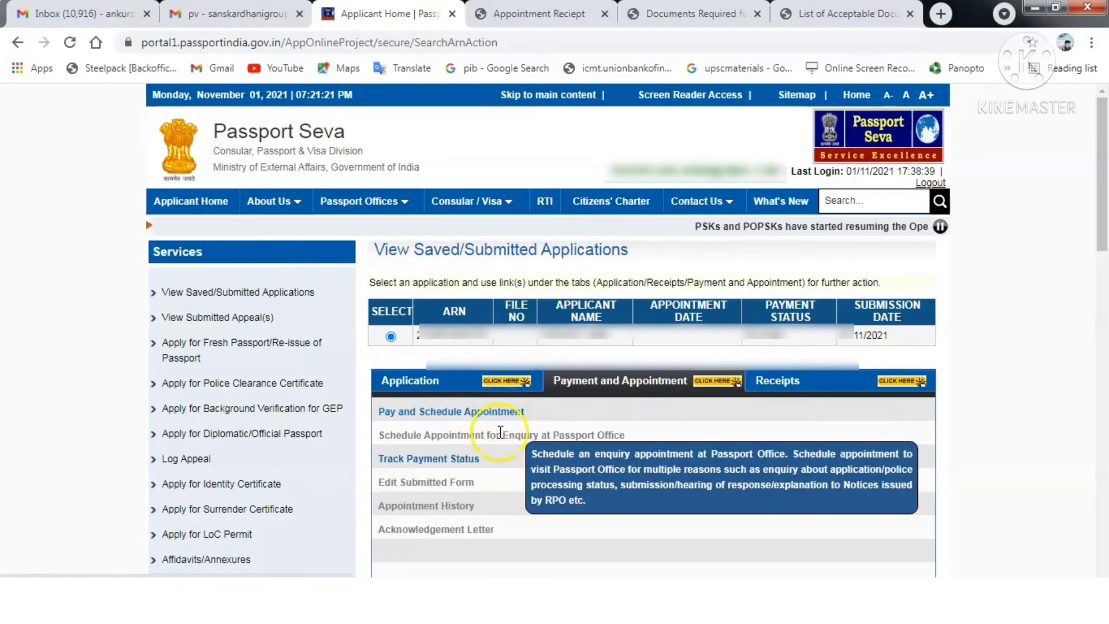
pyautogui.click(499, 414)
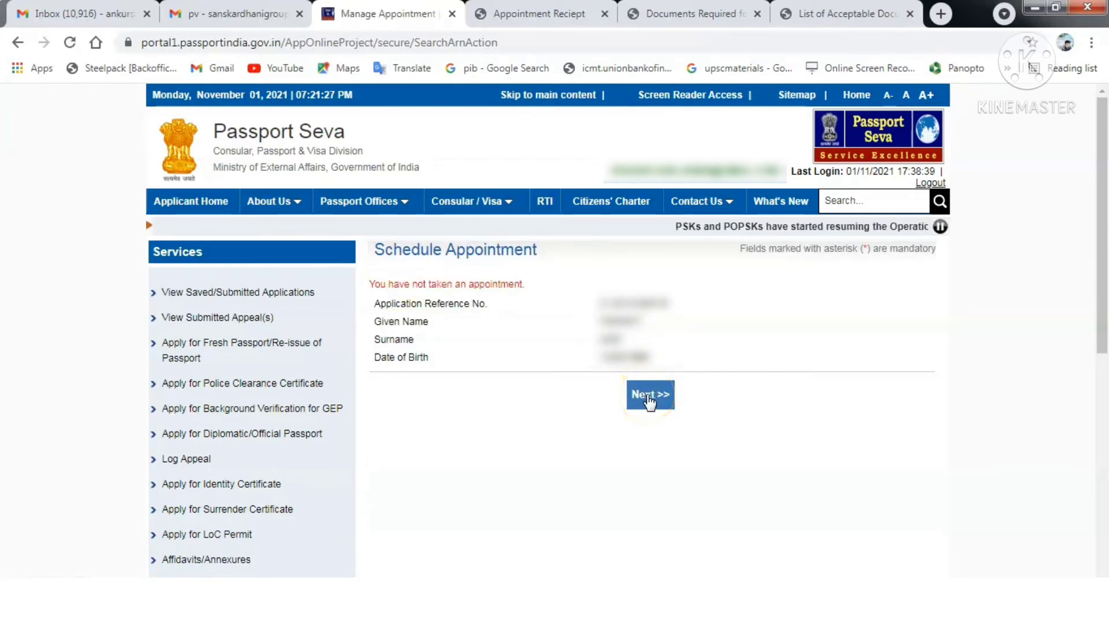
pyautogui.click(647, 395)
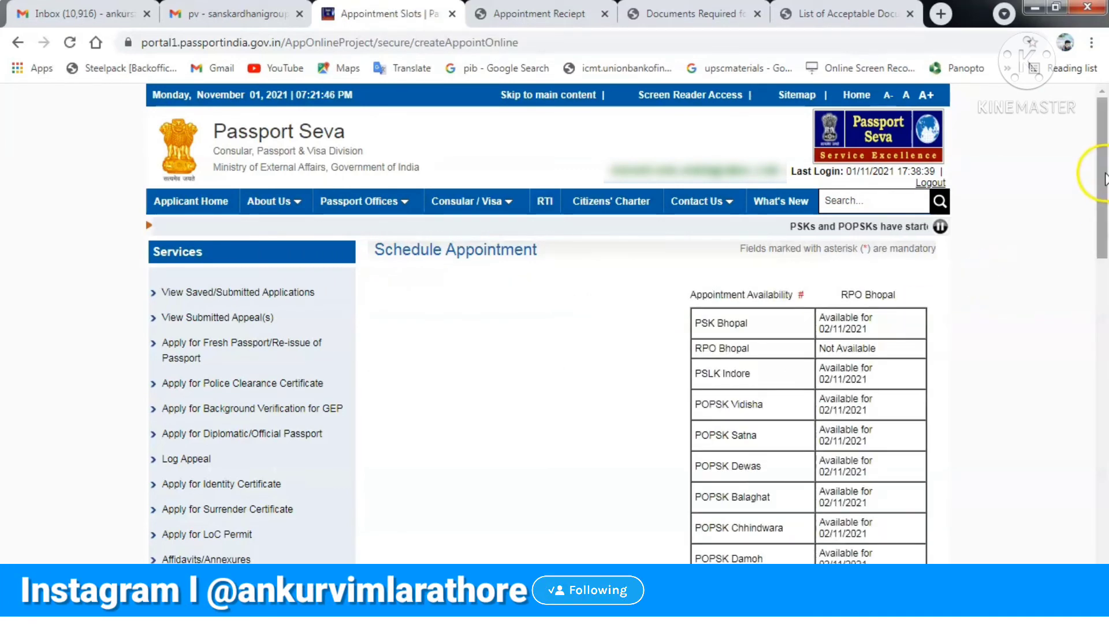
# Choose POPSK Jabalpur as the appointment location, enter the captcha and continue
pyautogui.moveTo(1102, 175); pyautogui.dragTo(1103, 221)
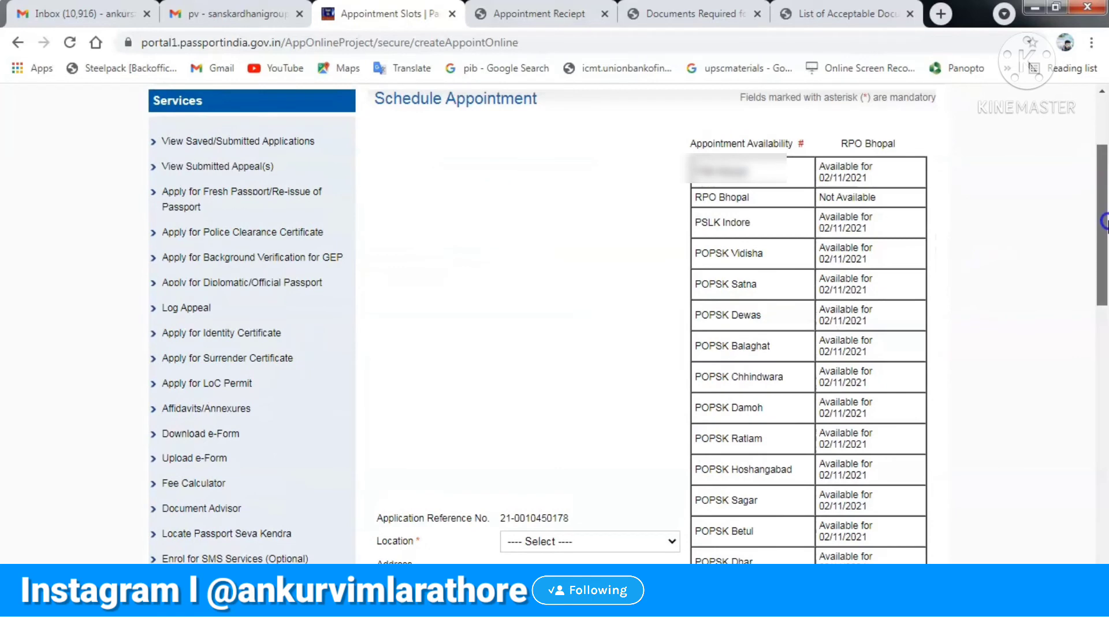
pyautogui.scroll(-5, 641, 347)
pyautogui.click(644, 237)
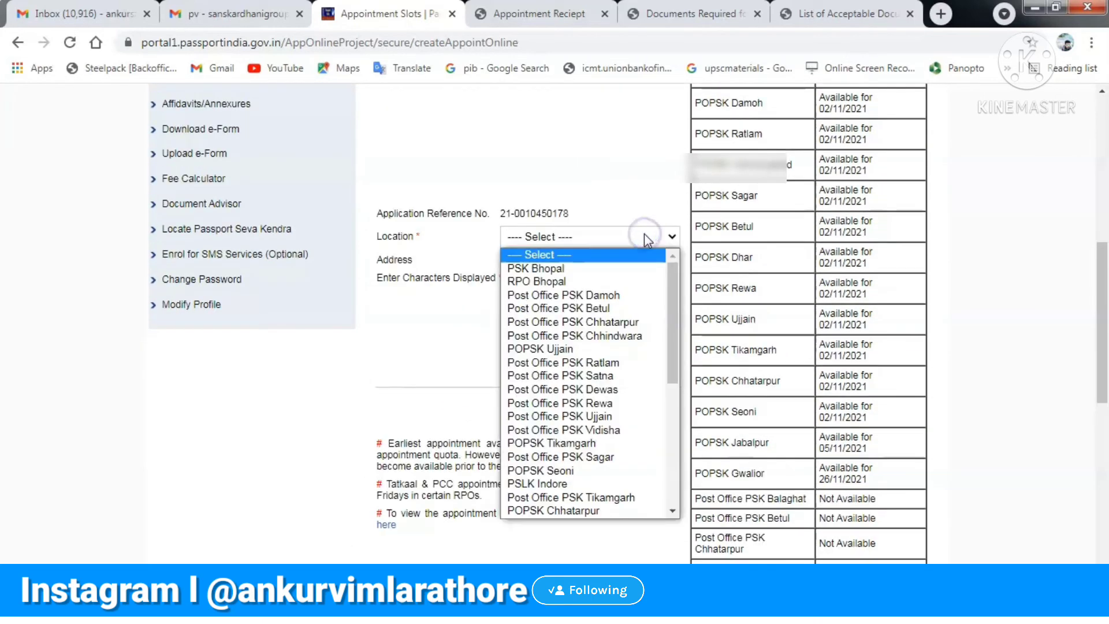
pyautogui.moveTo(672, 331); pyautogui.dragTo(674, 399)
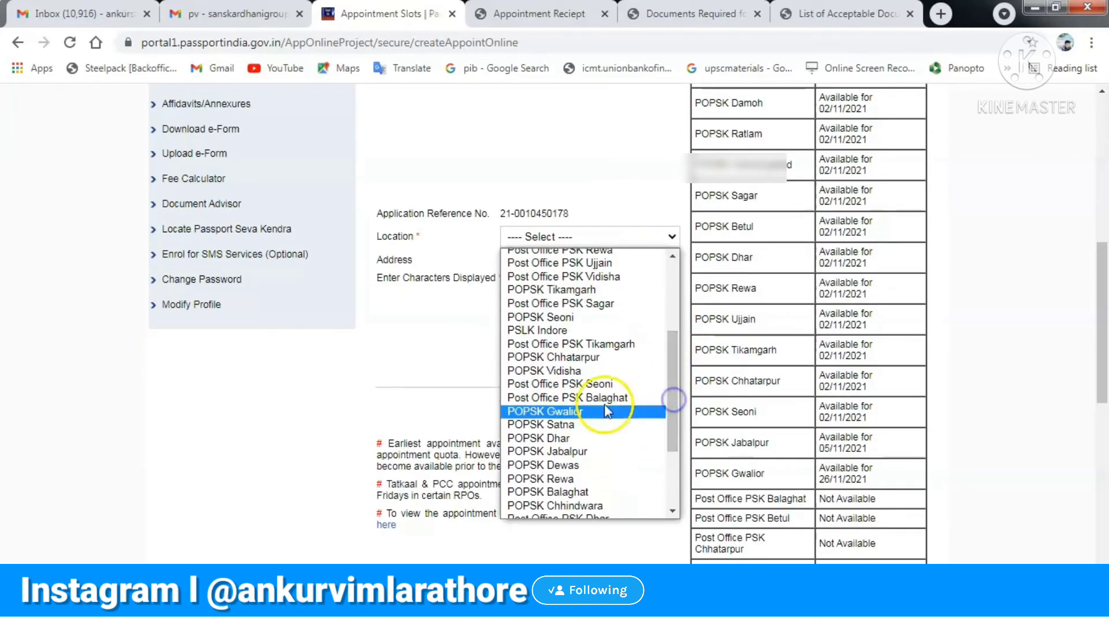
pyautogui.click(590, 452)
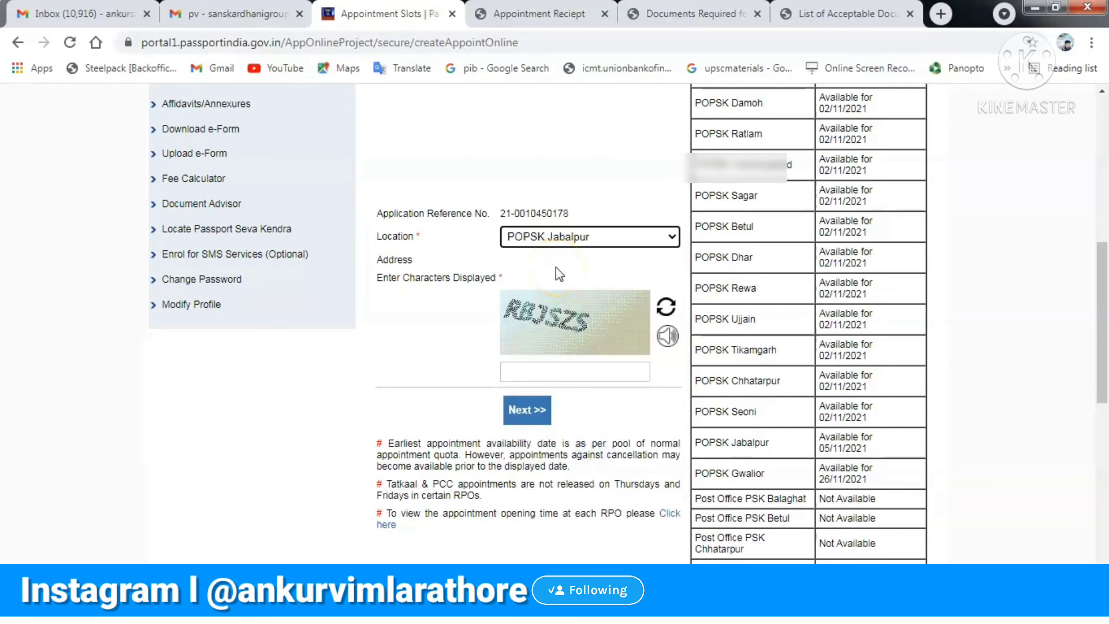
pyautogui.click(538, 262)
pyautogui.click(544, 365)
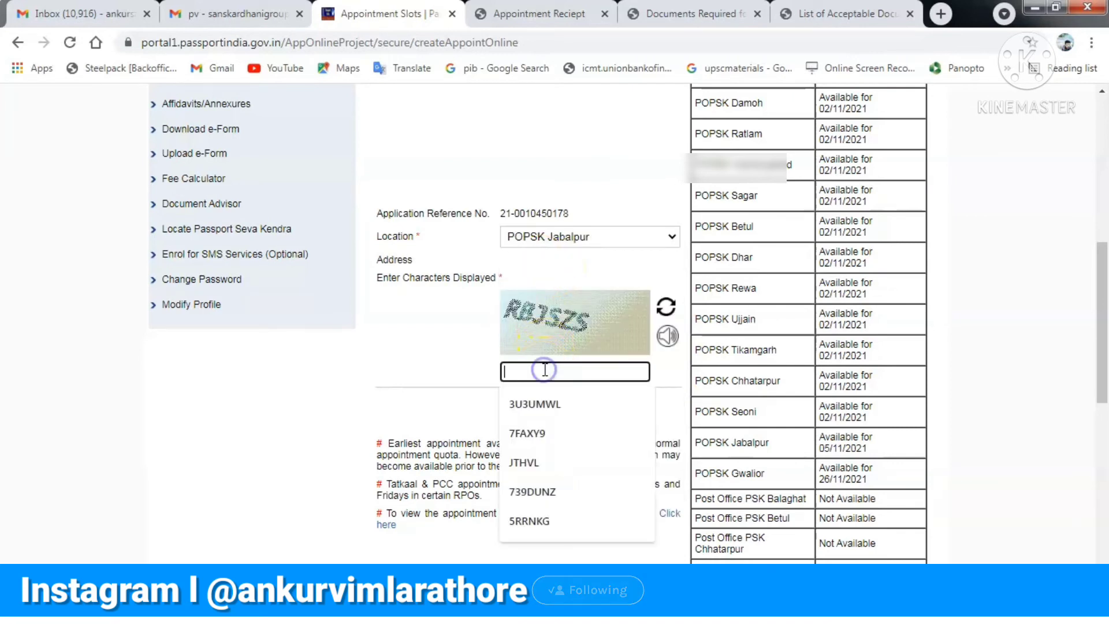
pyautogui.write('RBJSZS')
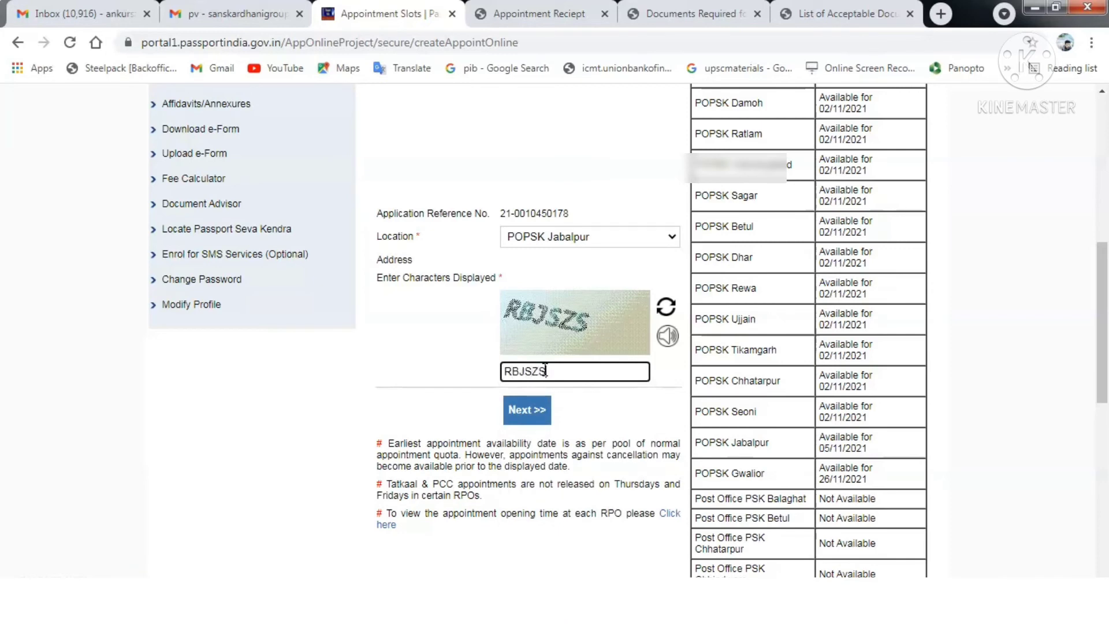
pyautogui.click(527, 409)
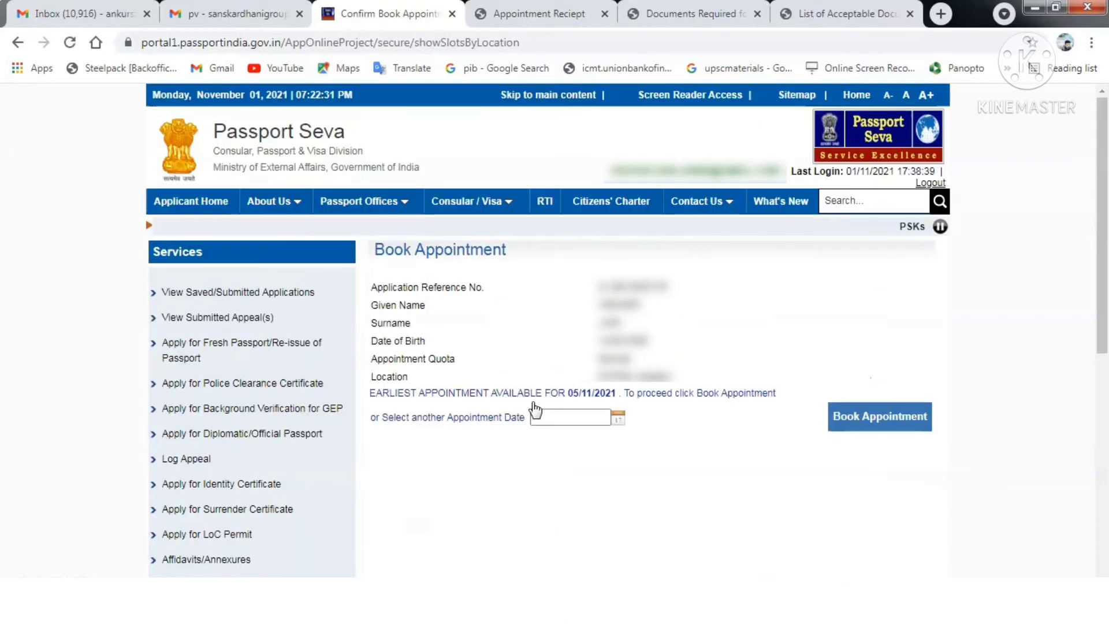
# Book the passport appointment for 8 November 2021
pyautogui.click(618, 419)
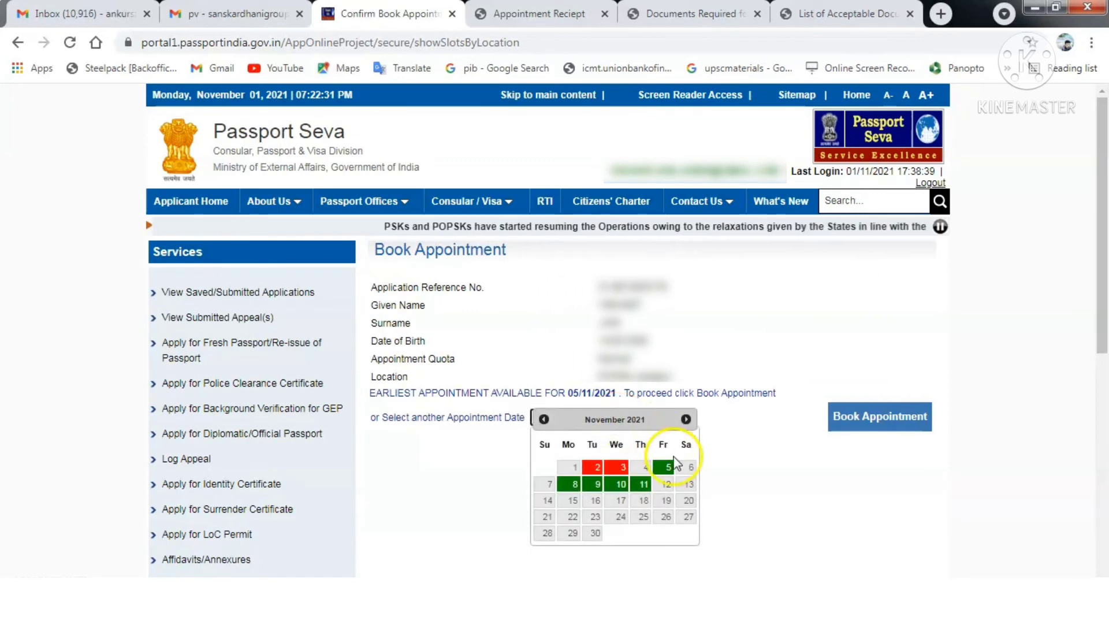
pyautogui.click(574, 484)
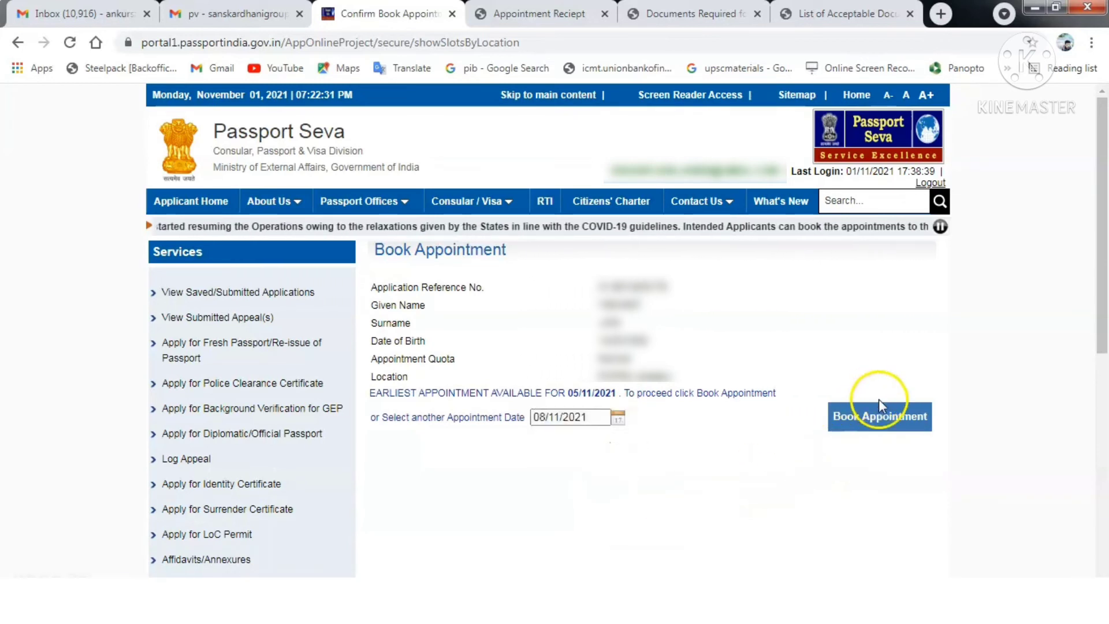
pyautogui.click(879, 415)
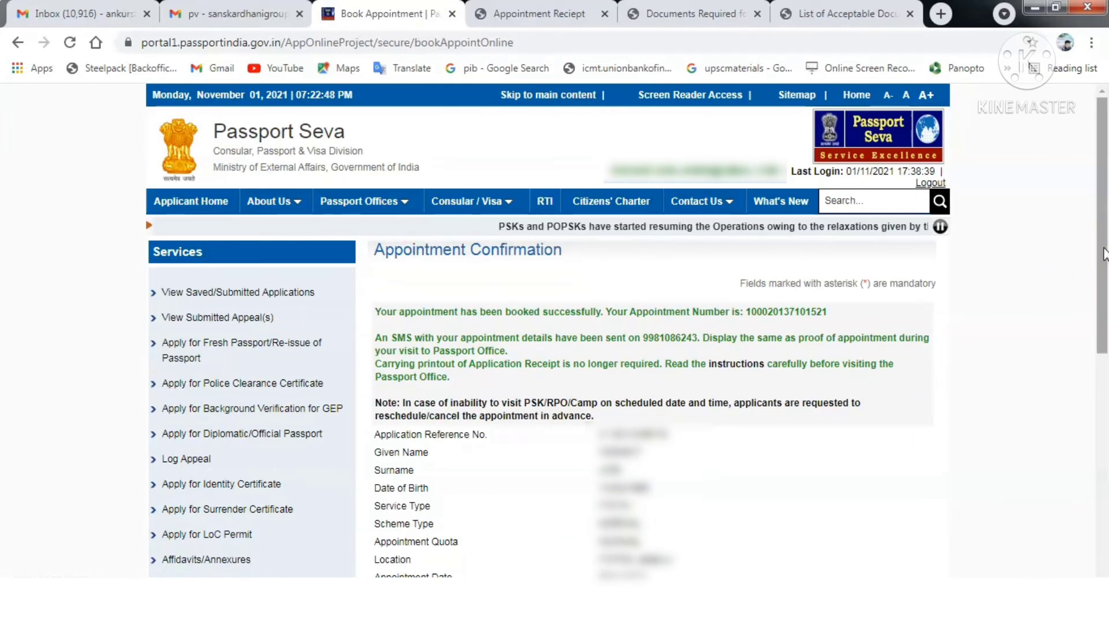
# Get the appointment slip from the application receipt page and save it as a PDF
pyautogui.moveTo(1103, 254); pyautogui.dragTo(1103, 312)
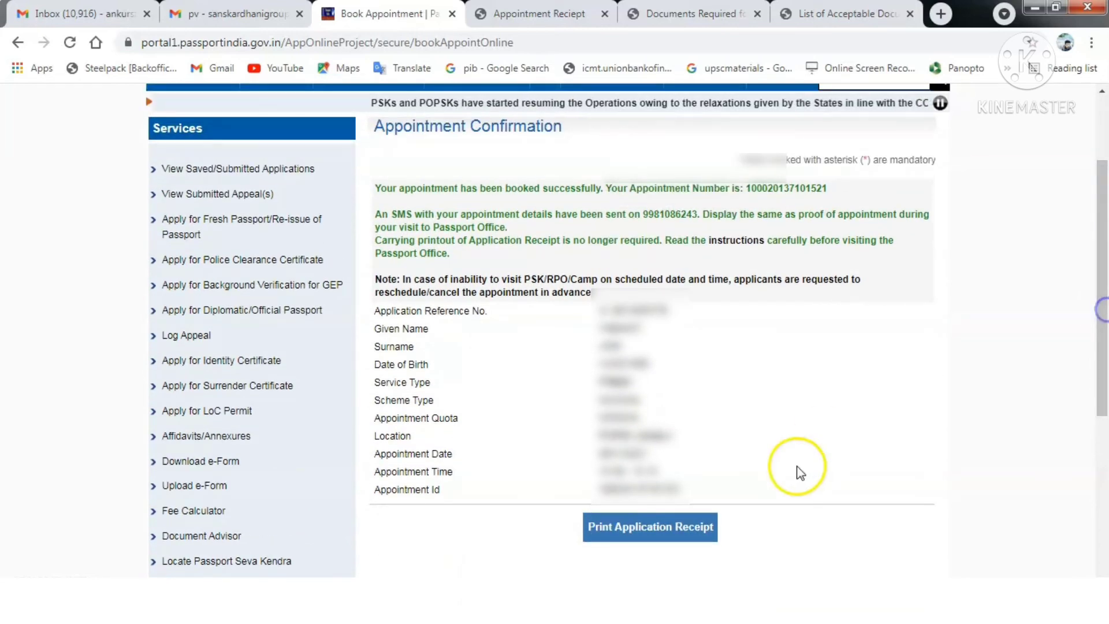
pyautogui.click(670, 527)
pyautogui.moveTo(1106, 222); pyautogui.dragTo(1103, 364)
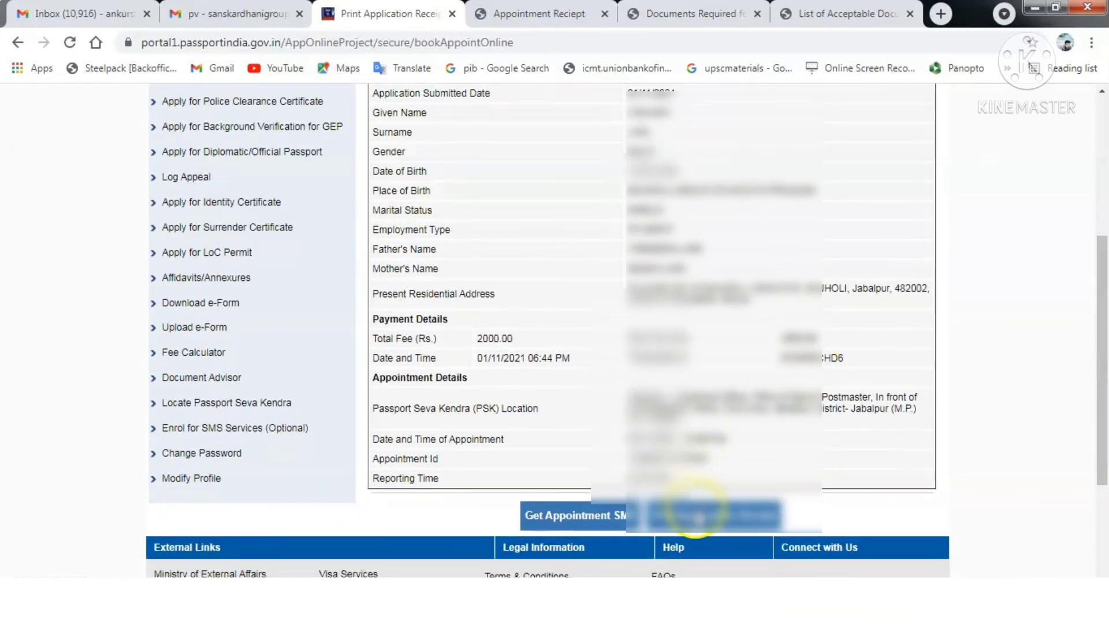
pyautogui.click(696, 514)
pyautogui.click(627, 197)
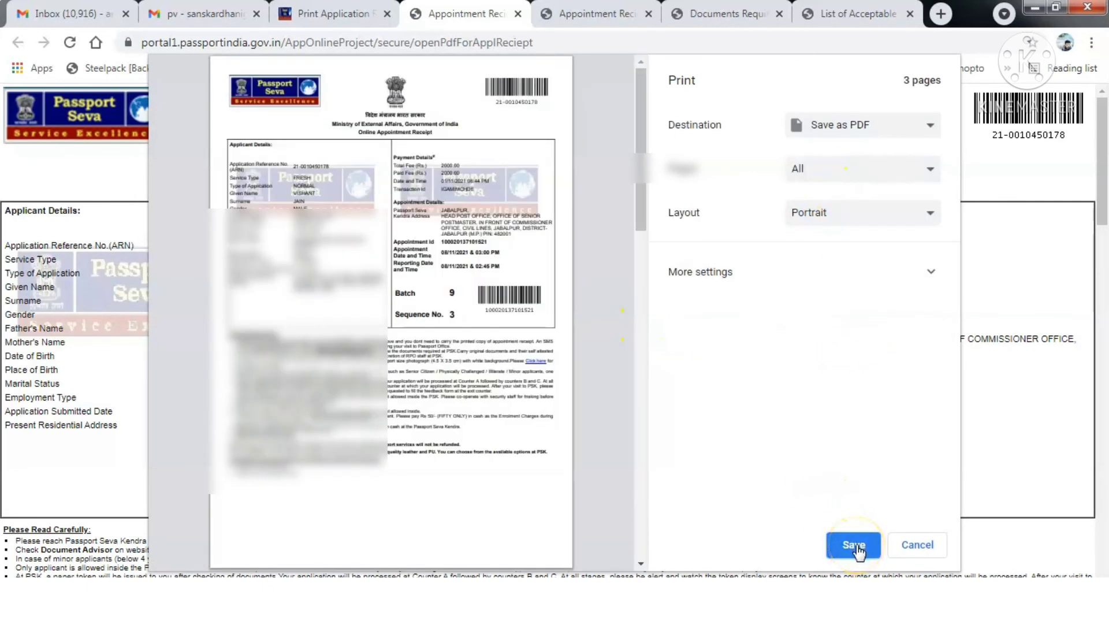
pyautogui.click(854, 546)
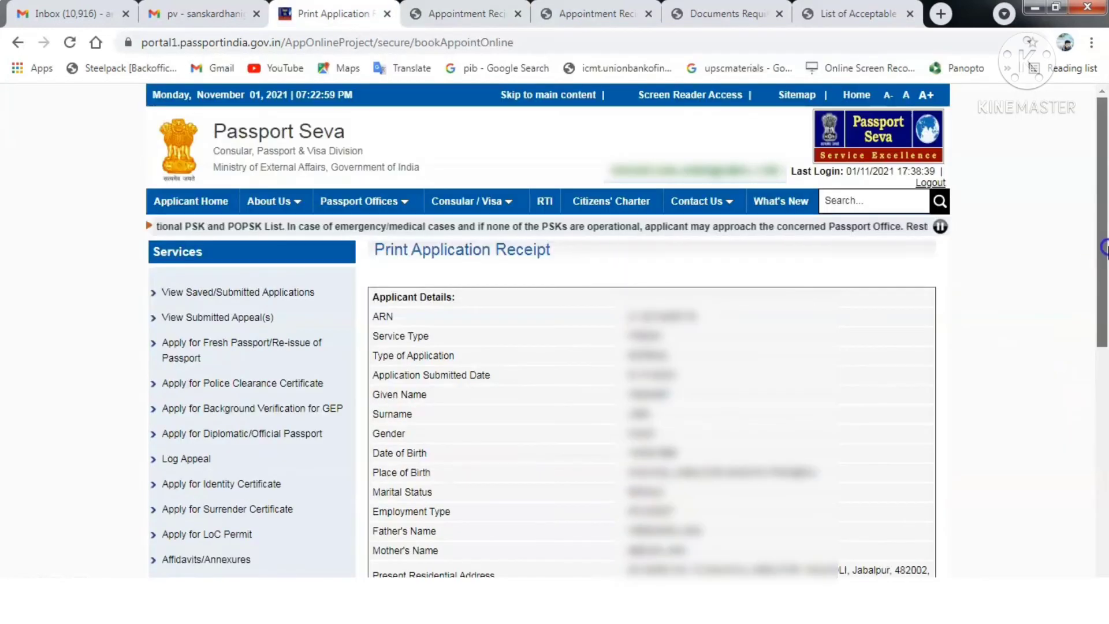
# Open the Online Payment Receipt for the submitted application under Receipts
pyautogui.click(285, 294)
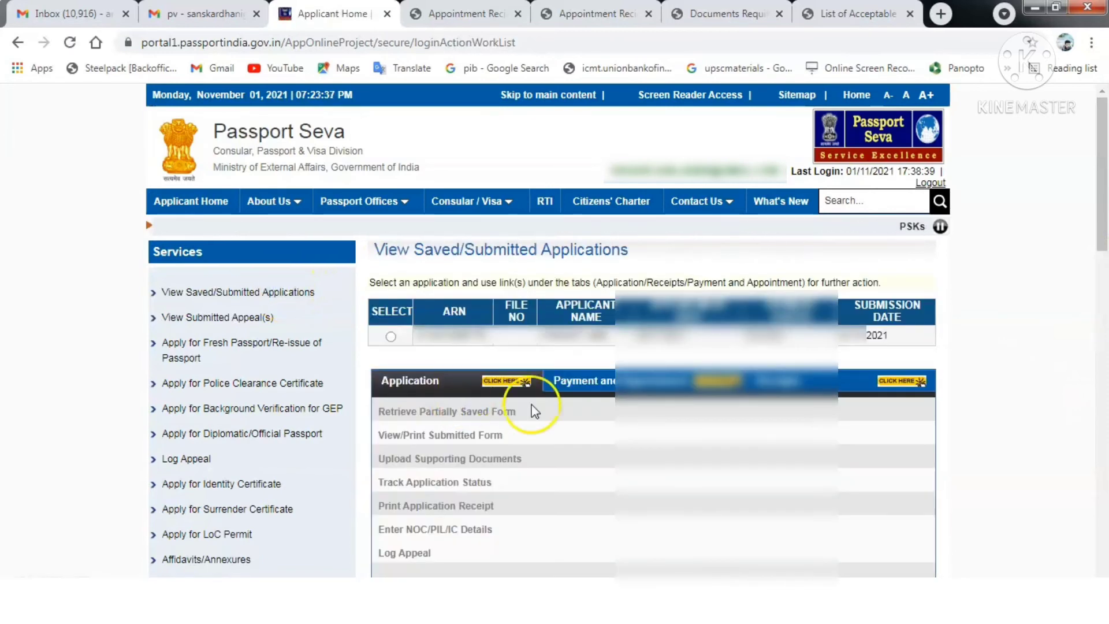
pyautogui.click(390, 336)
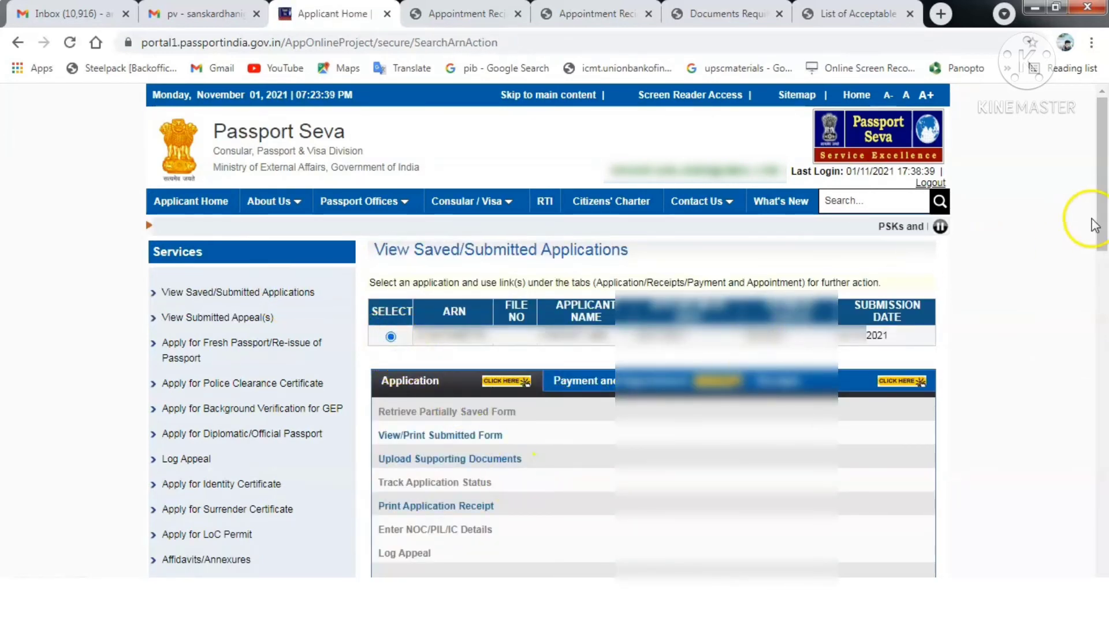
pyautogui.moveTo(1104, 187); pyautogui.dragTo(1104, 229)
pyautogui.click(716, 247)
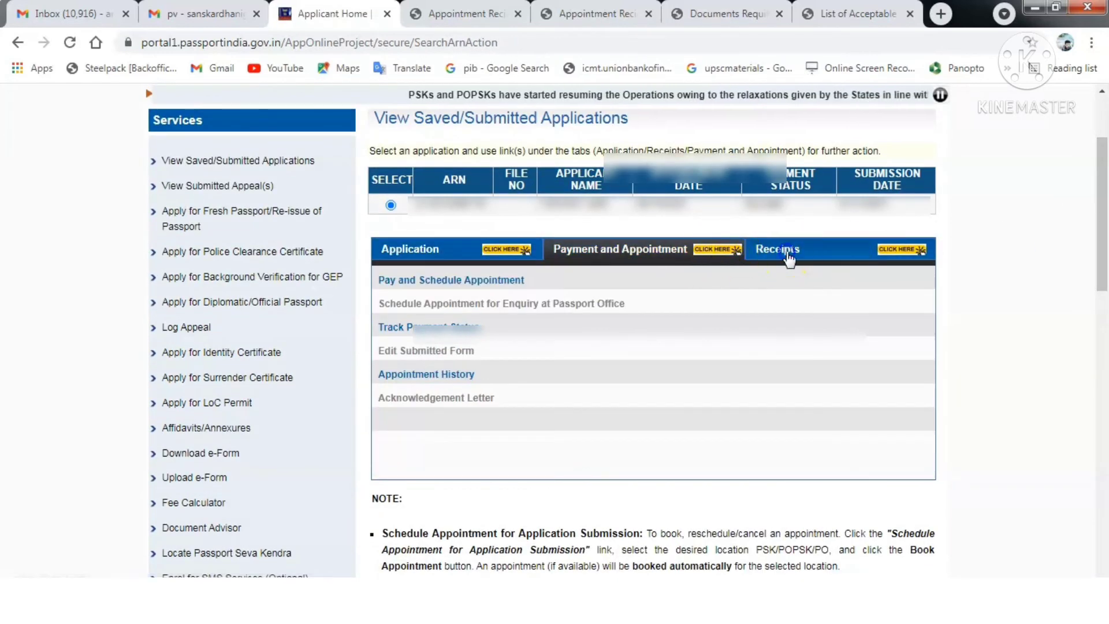
pyautogui.click(777, 248)
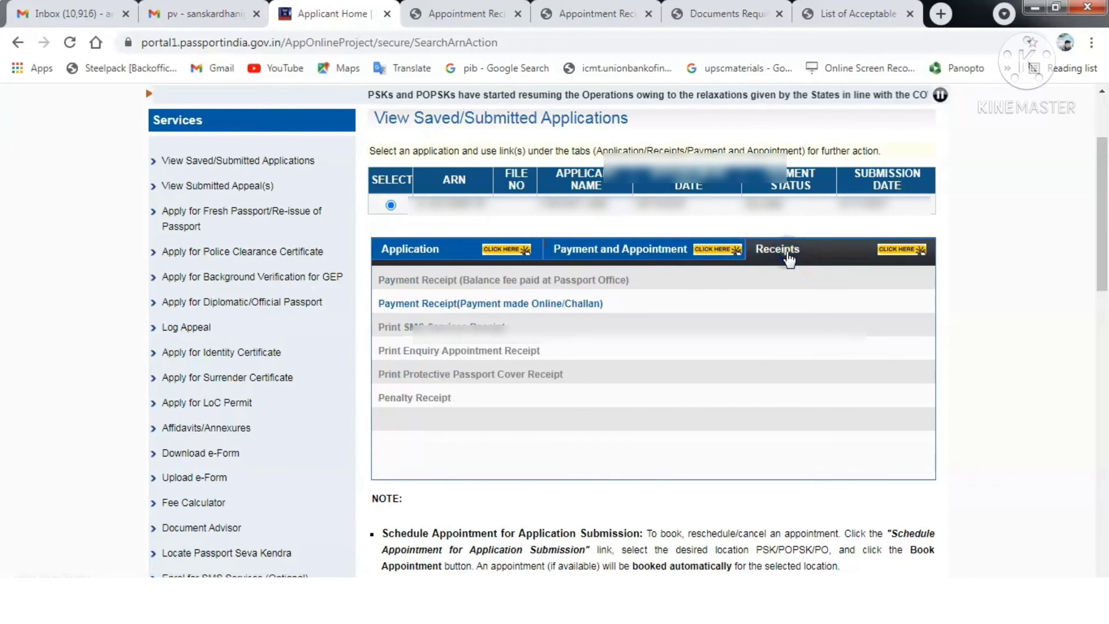
pyautogui.click(543, 305)
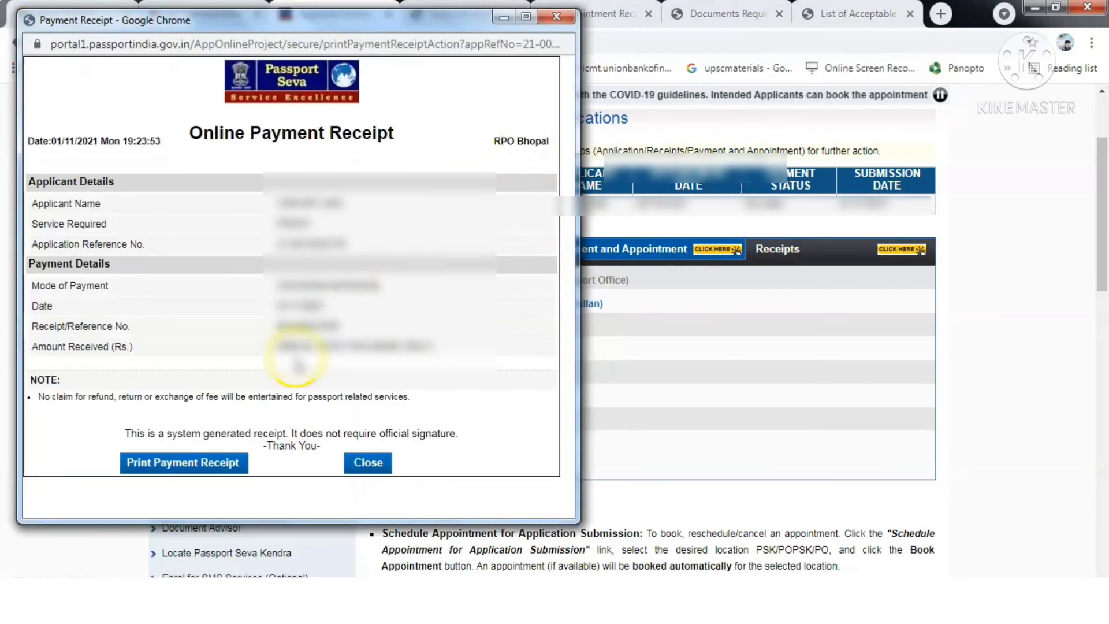
# Print the payment receipt to PDF and close the receipt window
pyautogui.click(218, 464)
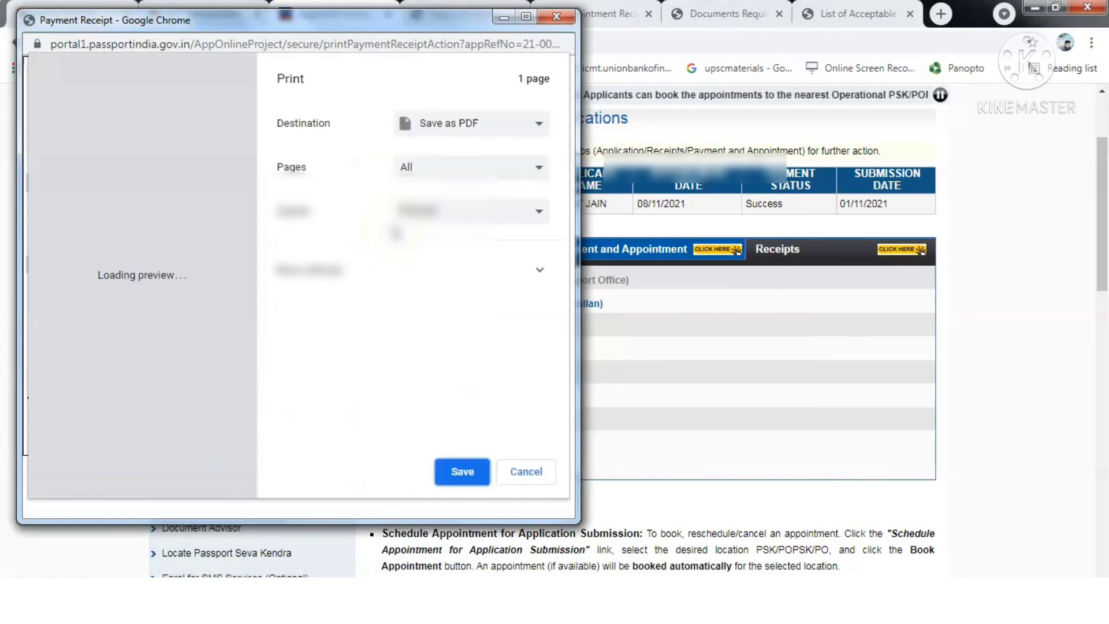
pyautogui.click(462, 473)
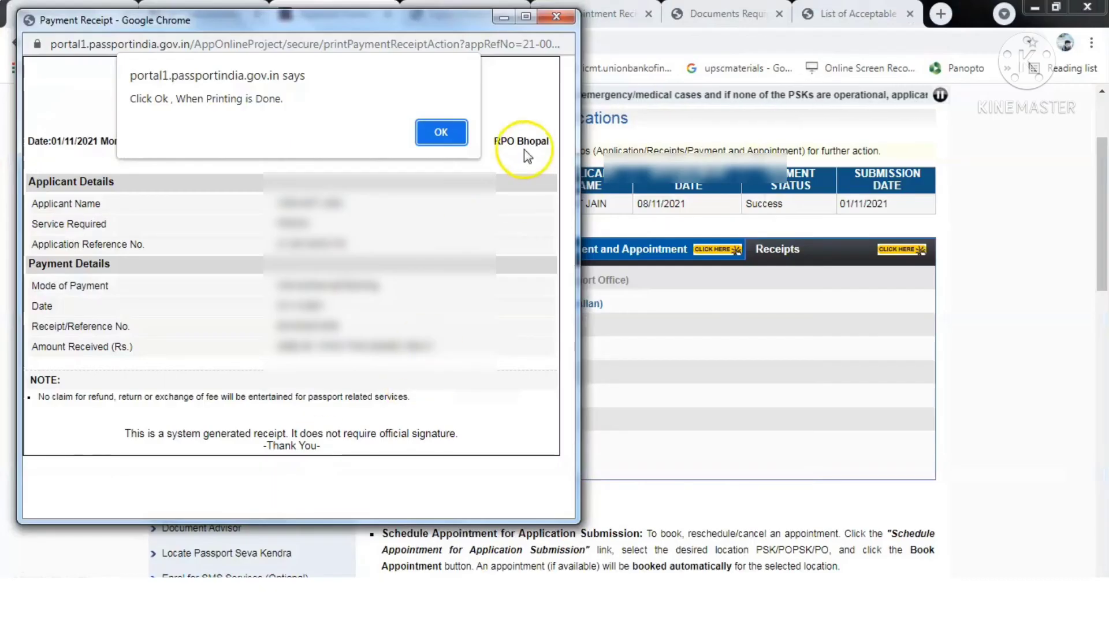
pyautogui.click(441, 130)
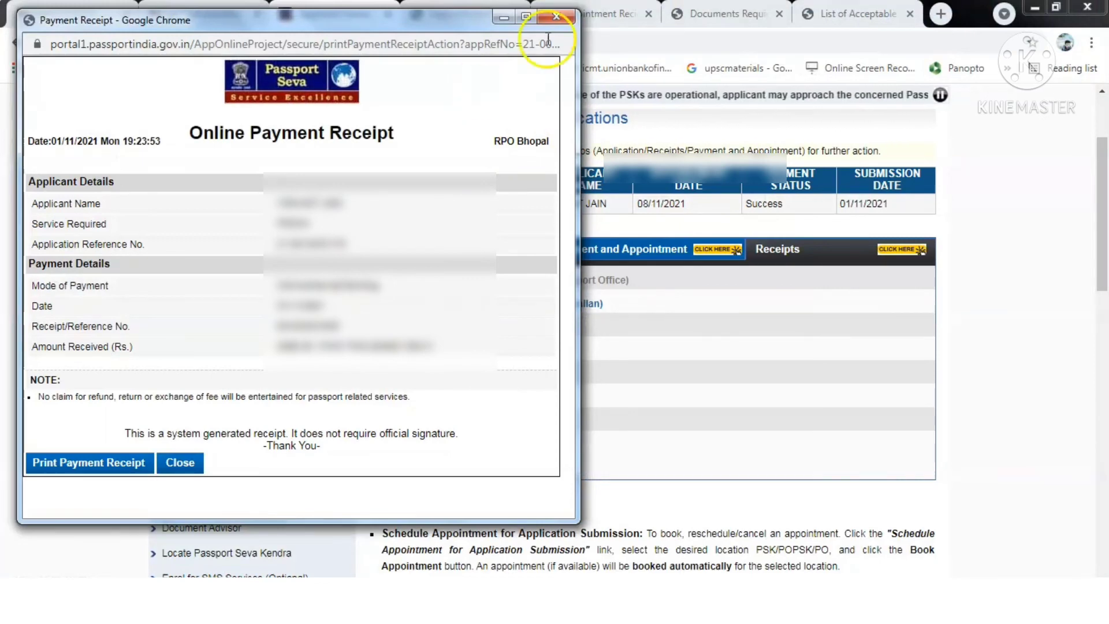
pyautogui.click(556, 16)
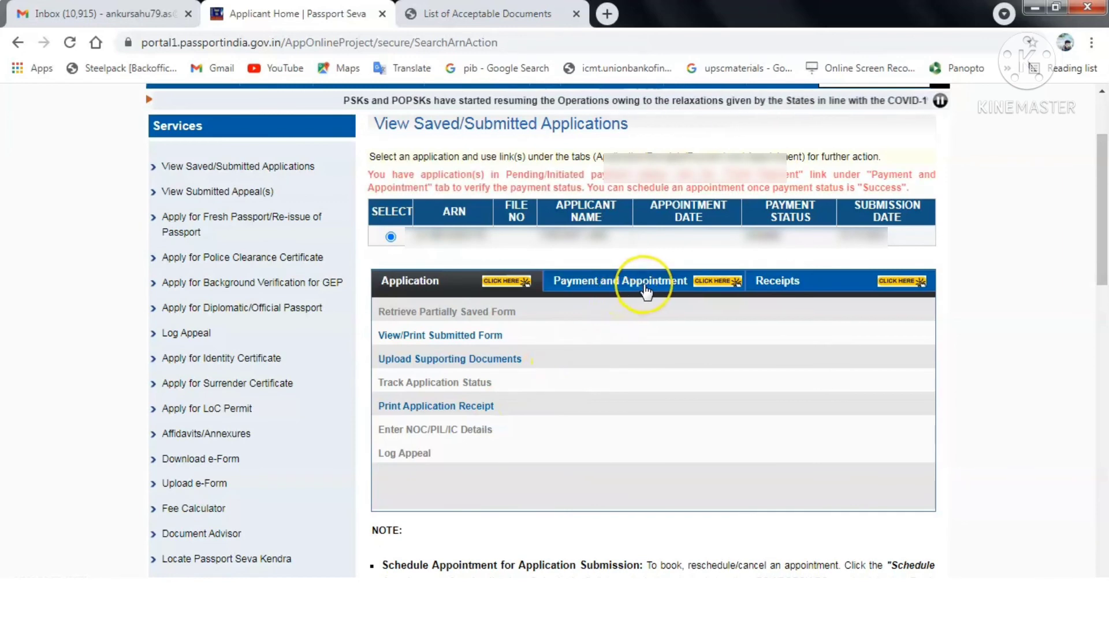
pyautogui.click(466, 338)
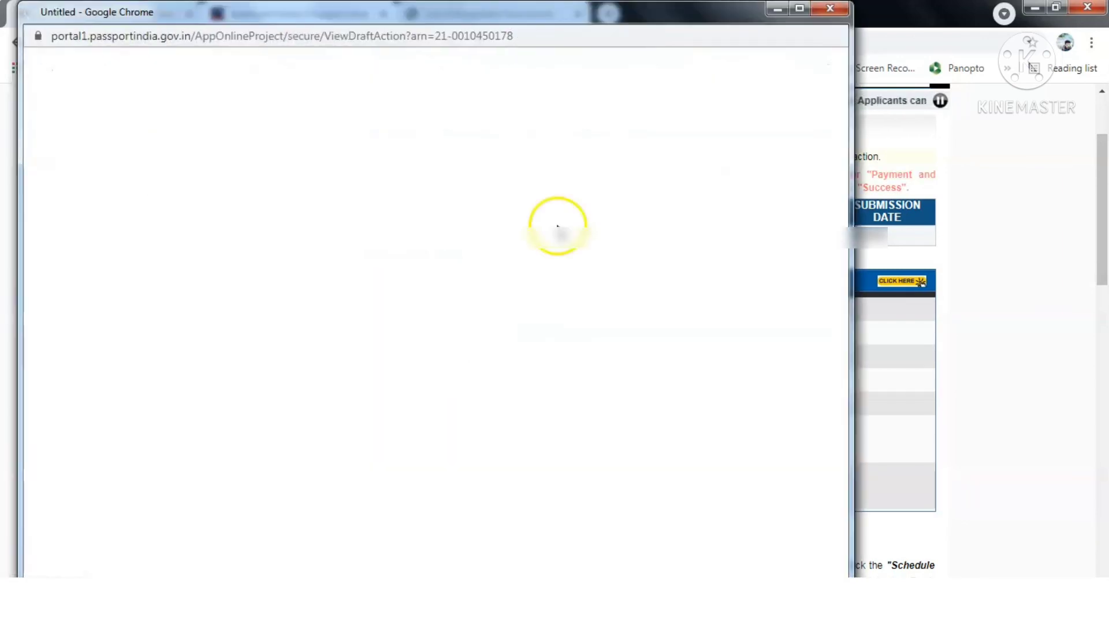
pyautogui.click(799, 8)
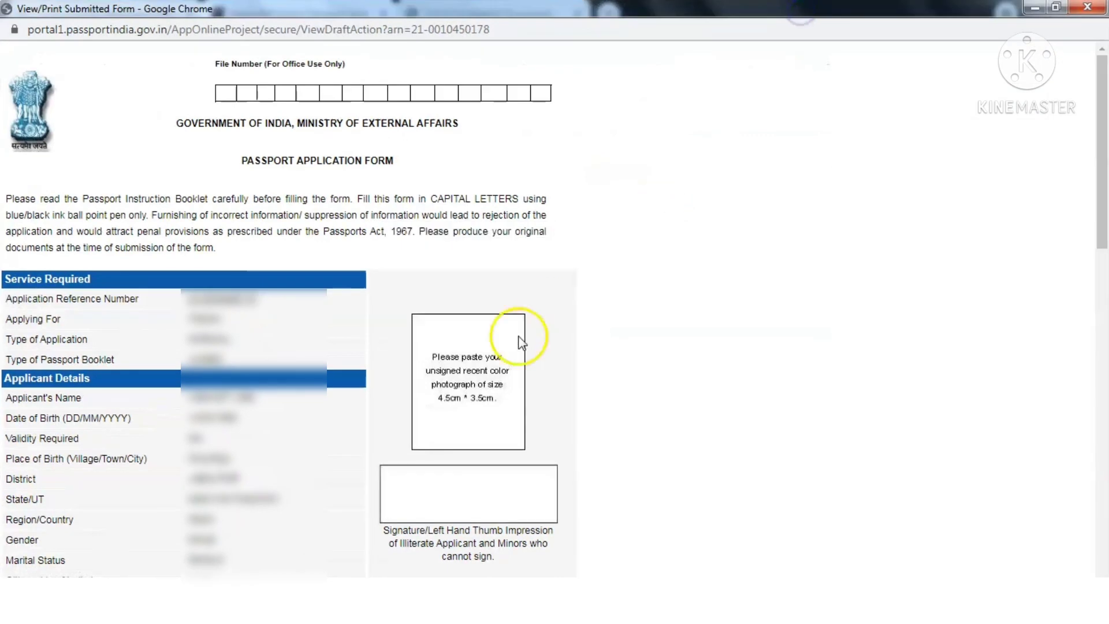
pyautogui.rightClick(498, 321)
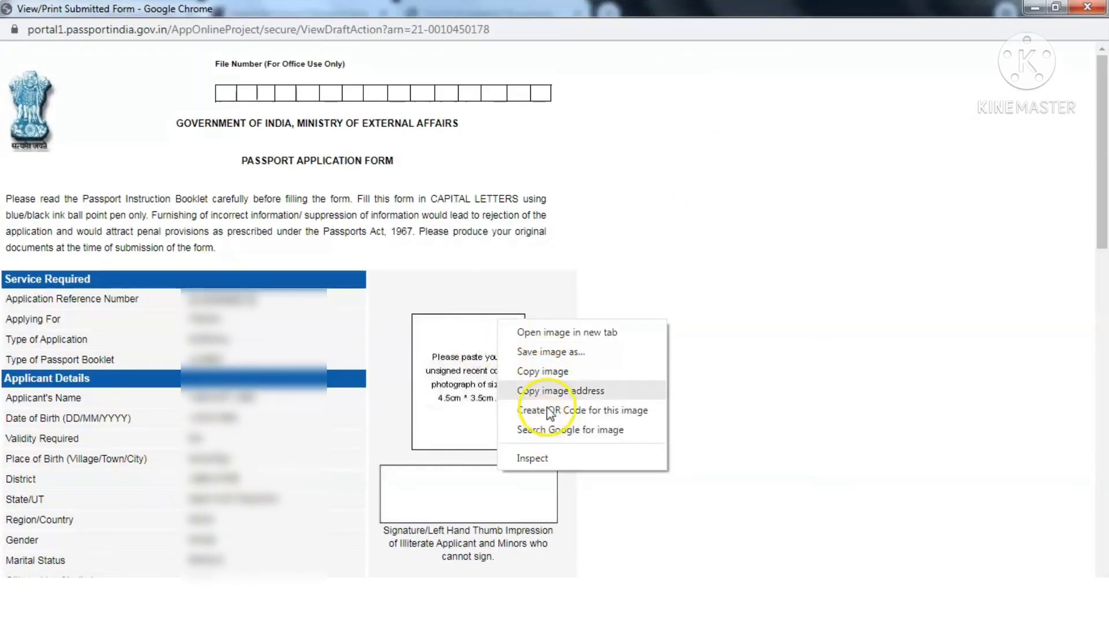
pyautogui.click(653, 257)
pyautogui.hotkey('ctrl', 'p')
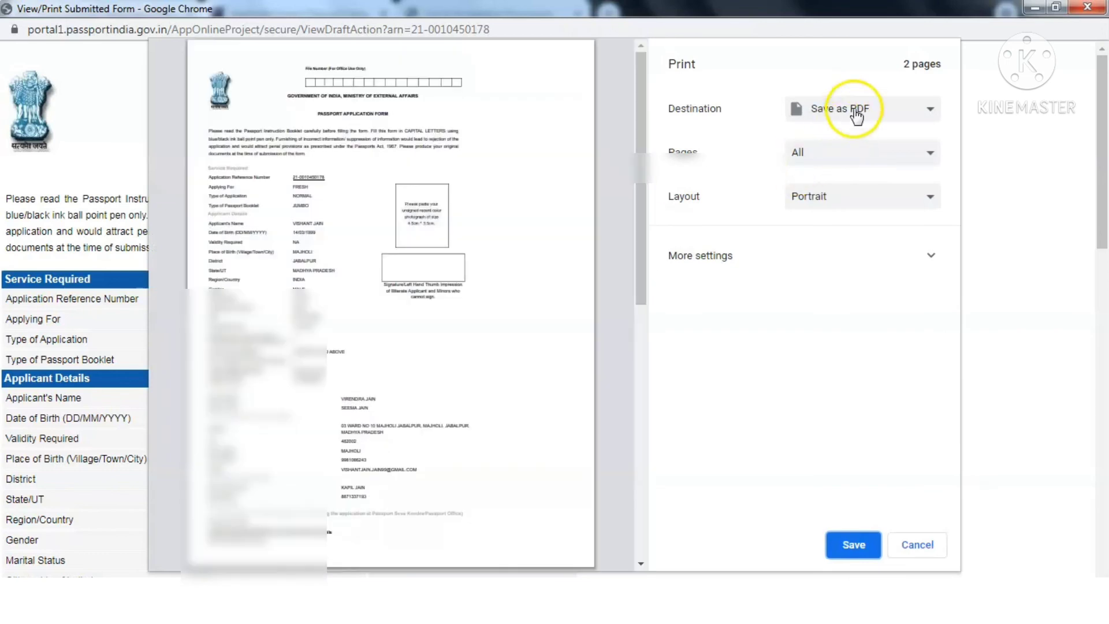
pyautogui.press('Escape')
pyautogui.click(1087, 8)
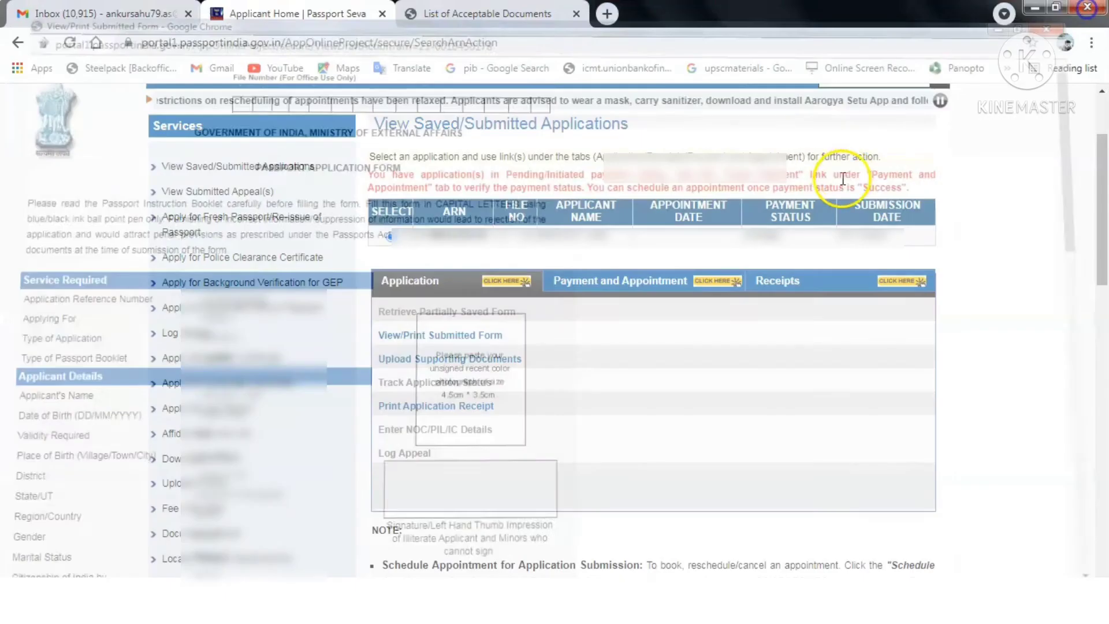